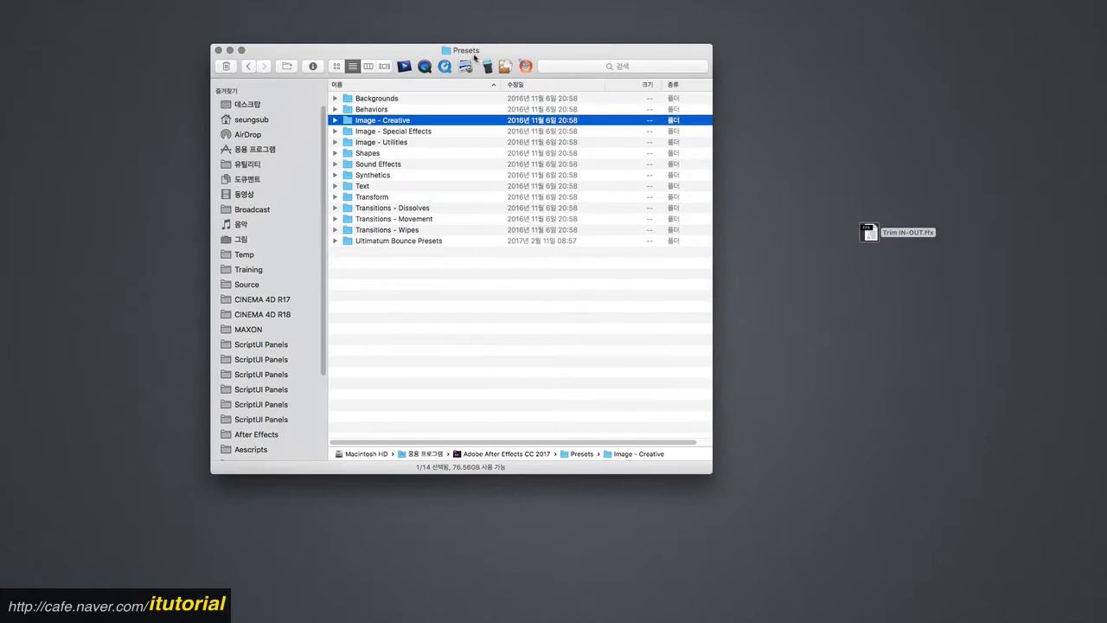
Step: Move the Trim IN-OUT.ffx preset file from the desktop into the Adobe After Effects CC 2017 Presets folder
left_click(467, 56, "super")
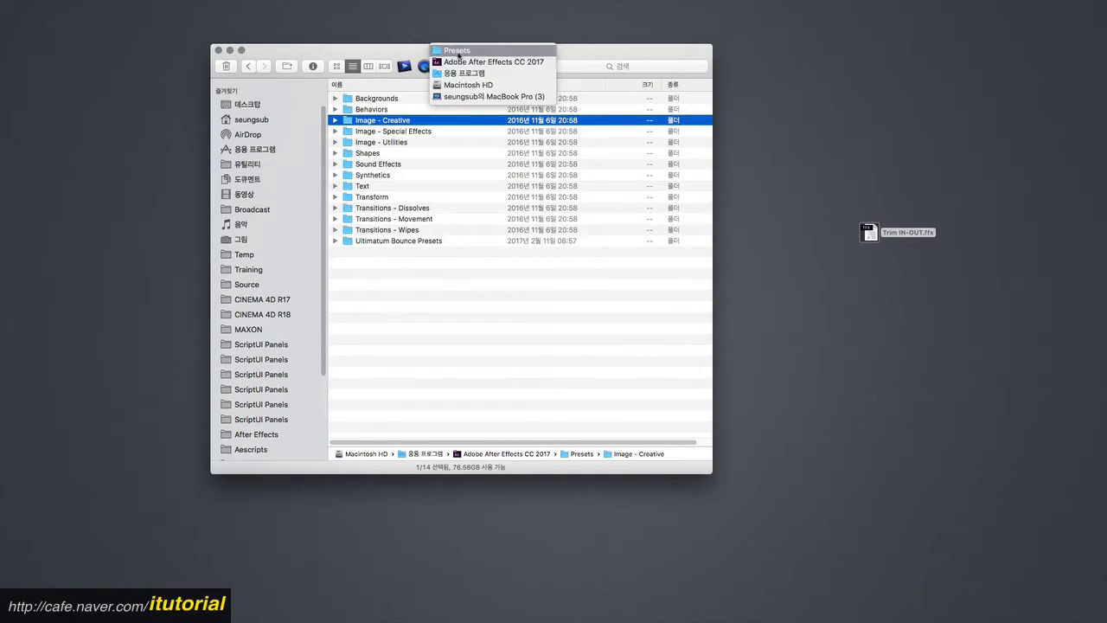
left_click(402, 285)
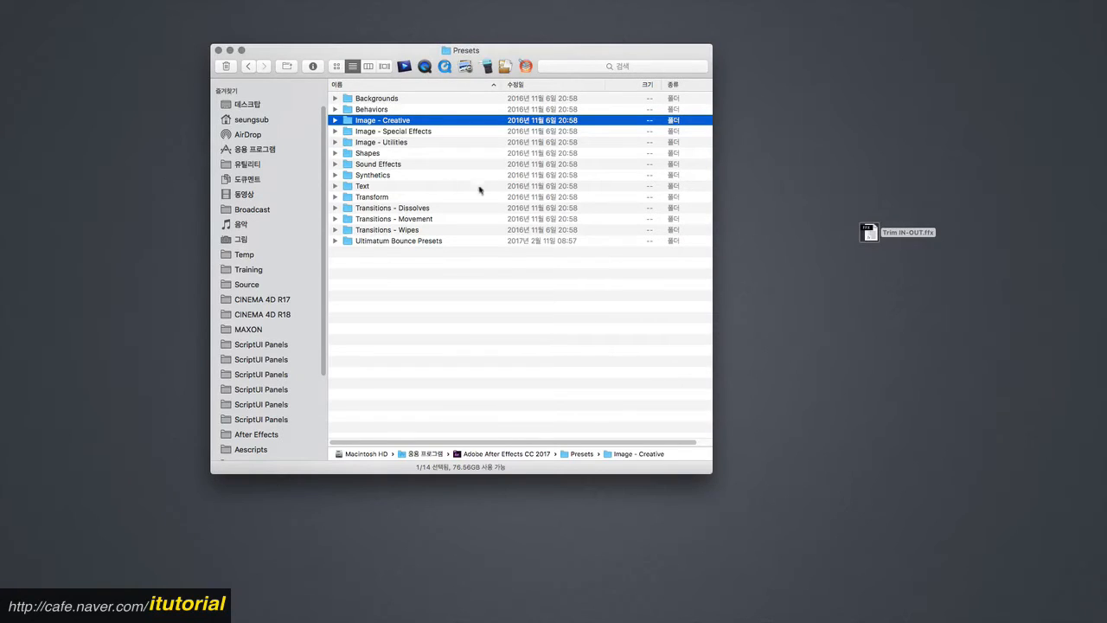
left_click_drag(872, 234, 432, 254)
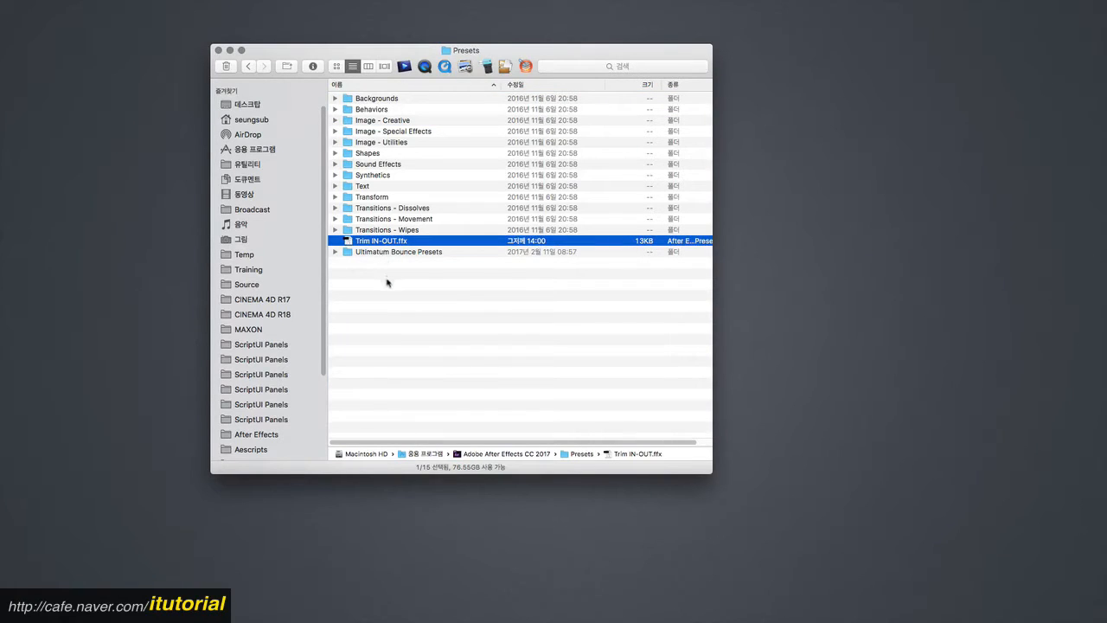
Step: Switch to Adobe After Effects CC 2017, search the effects and presets for "trim" and select the Trim IN-OUT preset
mouse_move(367, 619)
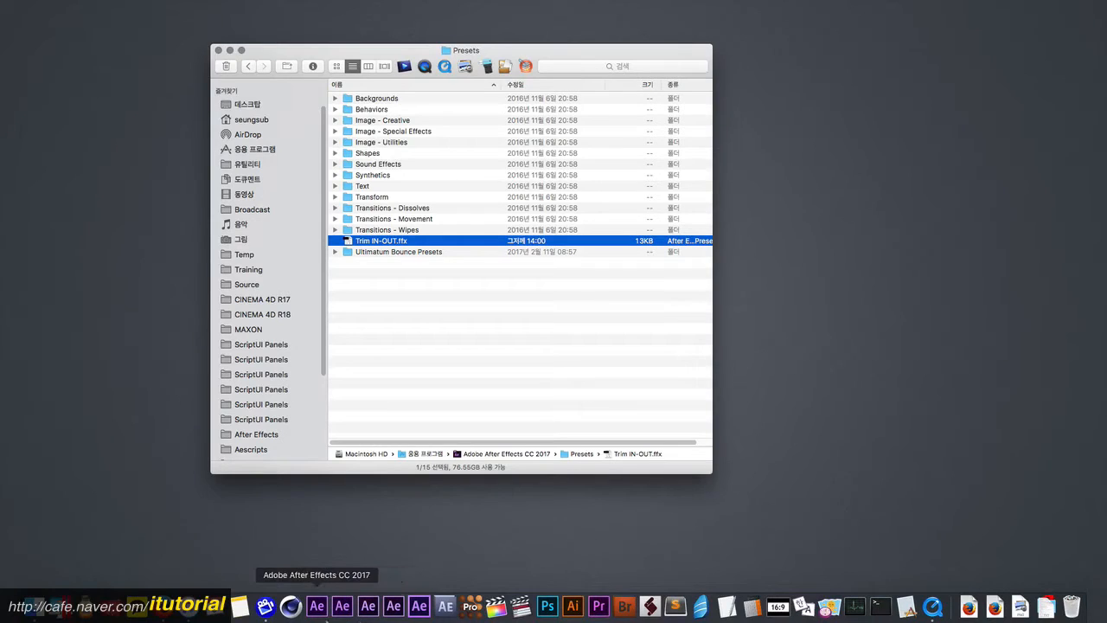
left_click(318, 606)
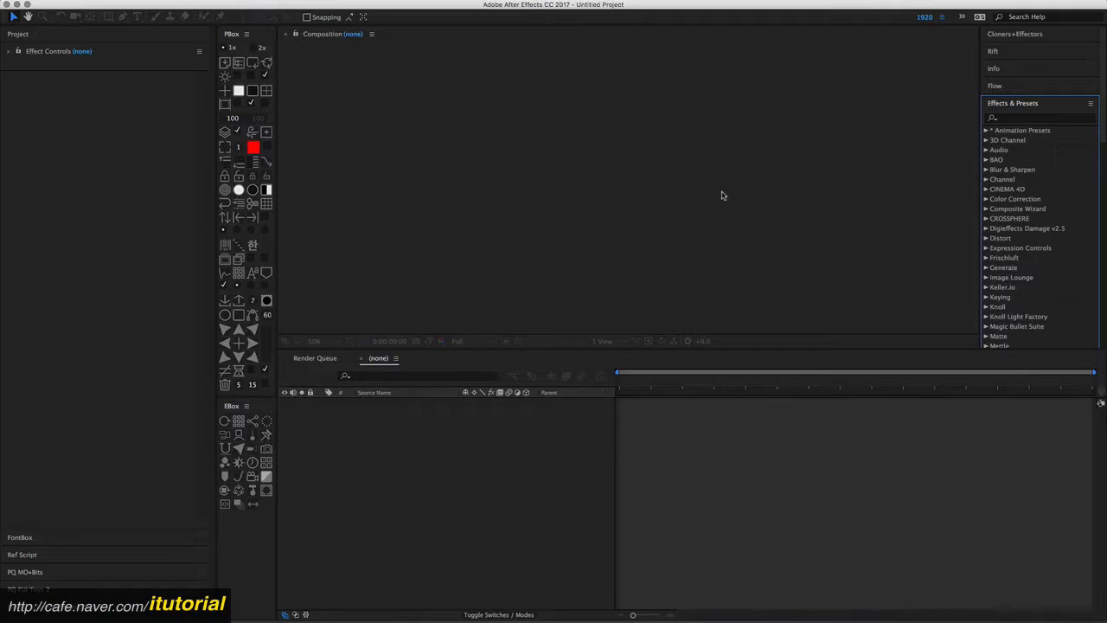
left_click(1017, 119)
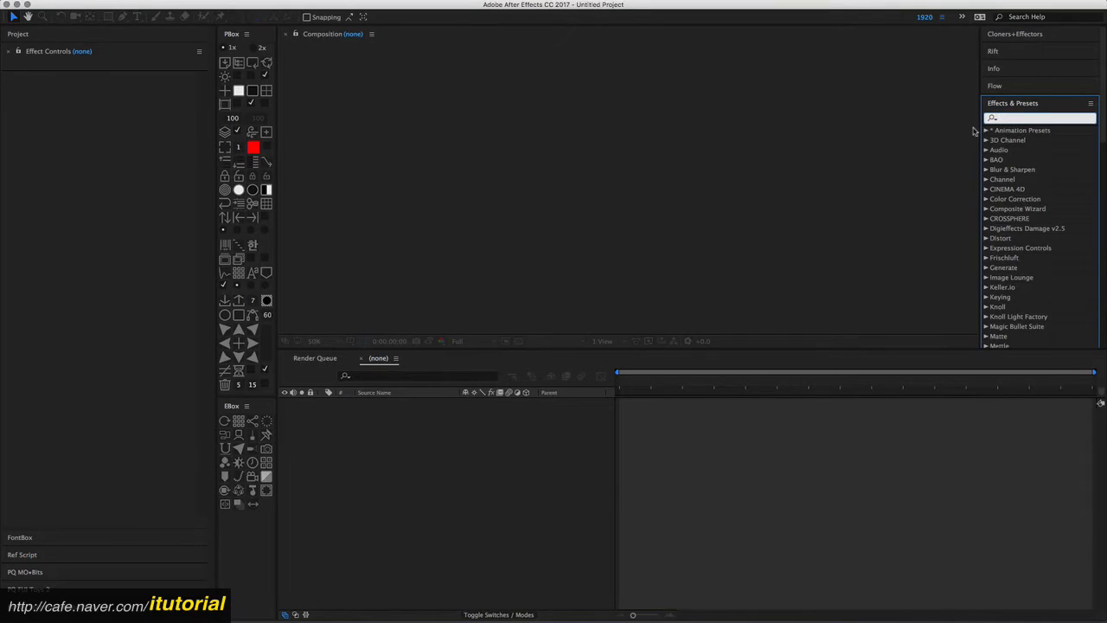
type("trim")
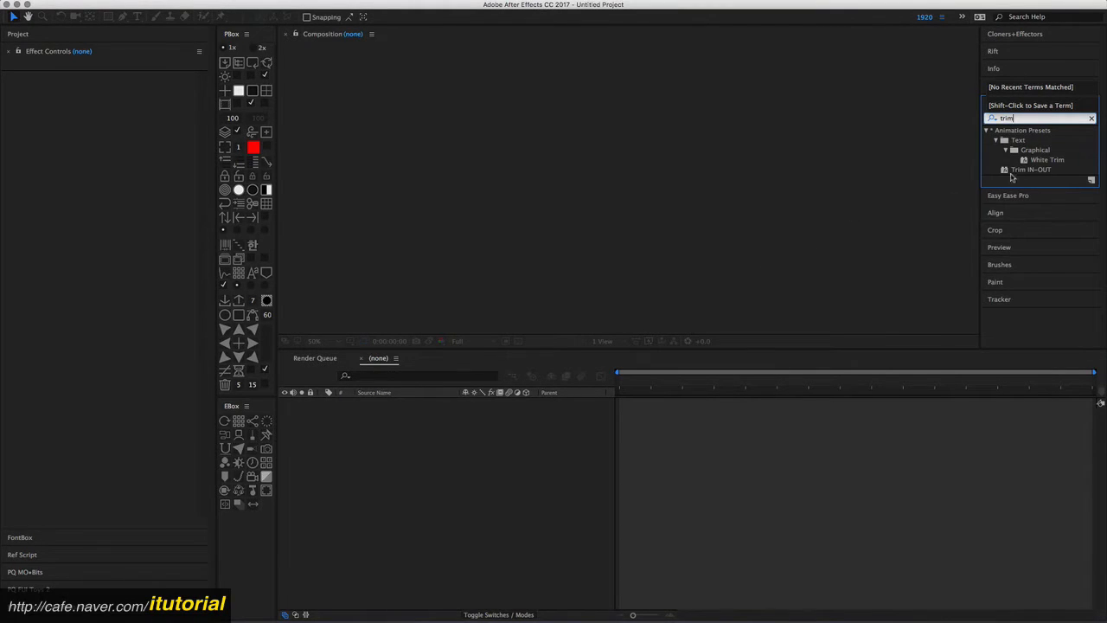
left_click(1004, 171)
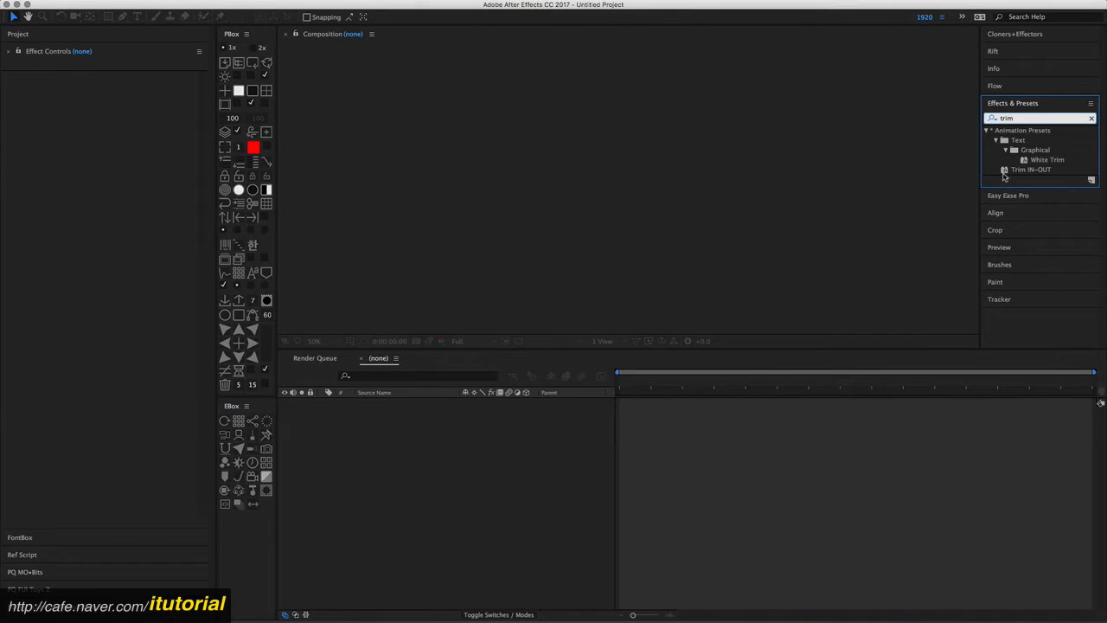
left_click(1015, 172)
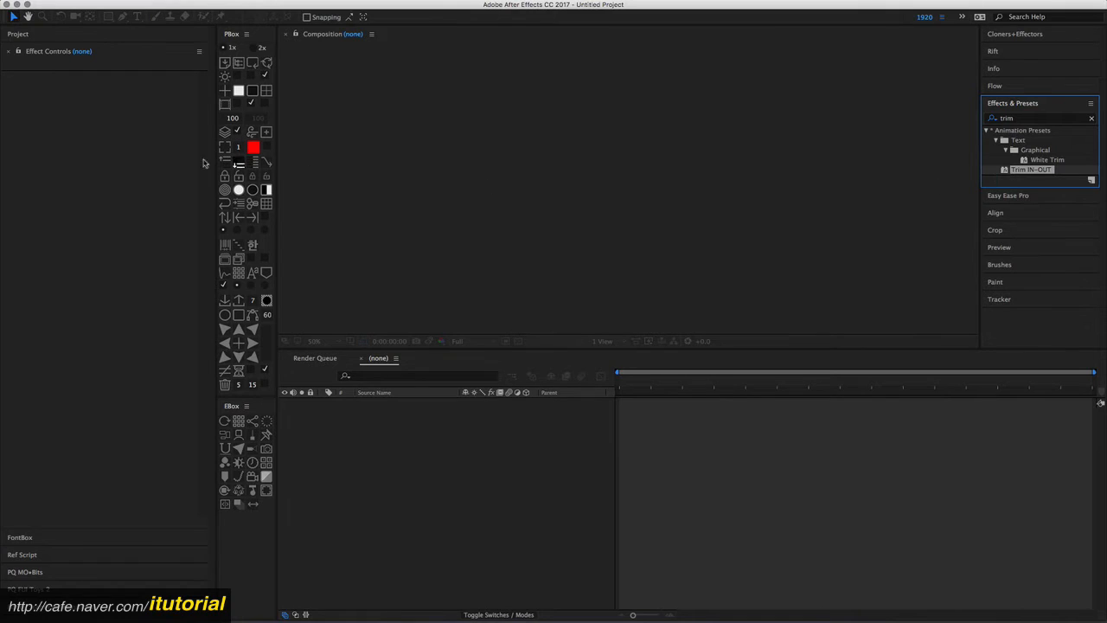
Step: Create a new composition named Comp 1 at 1280 x 720, 29.97 fps, lasting 10 seconds
left_click(24, 36)
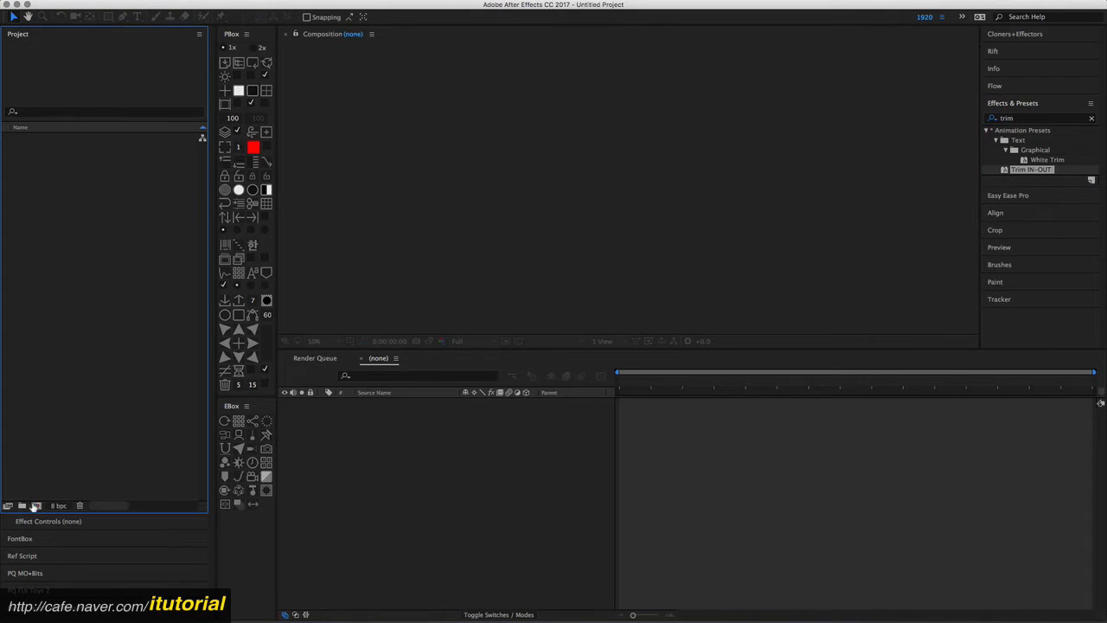
left_click(36, 505)
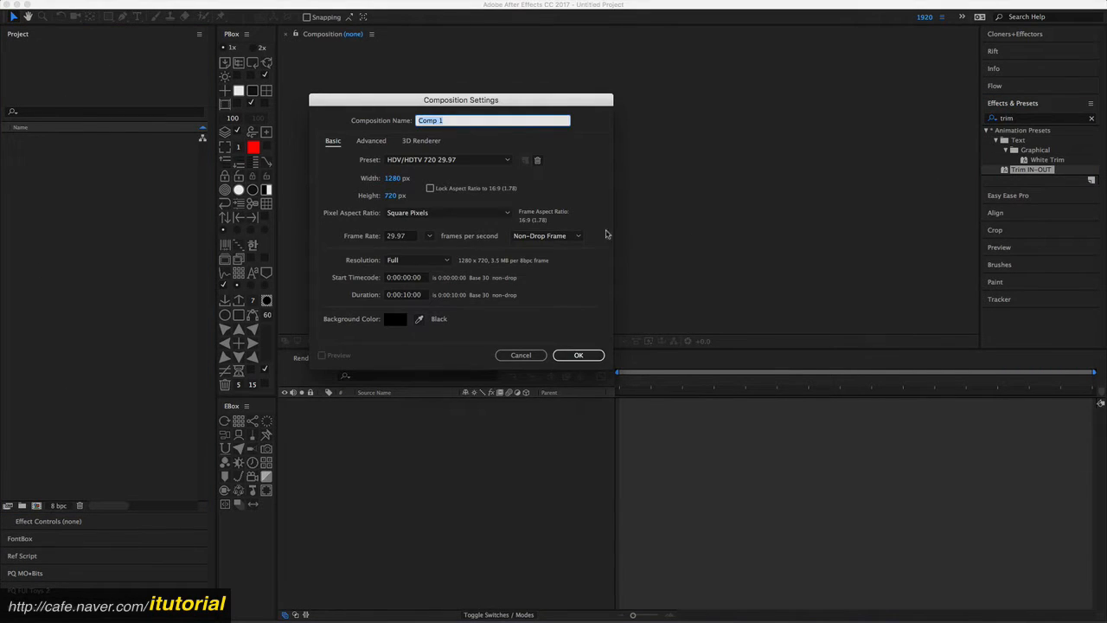
left_click(576, 356)
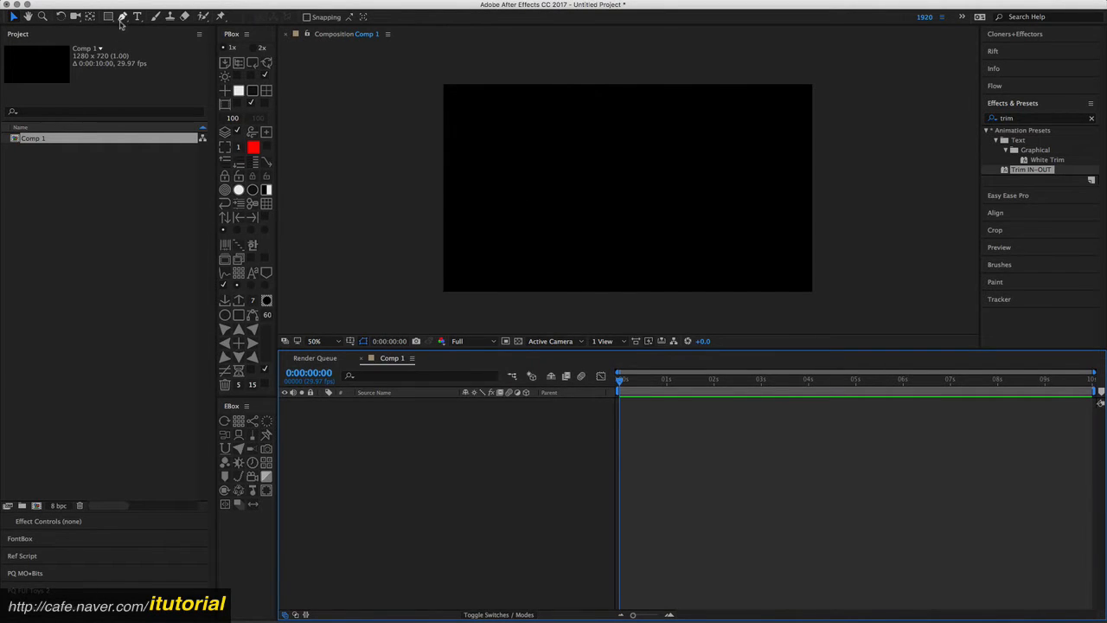
Step: Draw a circle with a 14 px blue stroke left of the composition's center using the Ellipse tool
left_click_drag(108, 15, 157, 42)
left_click_drag(520, 136, 606, 224)
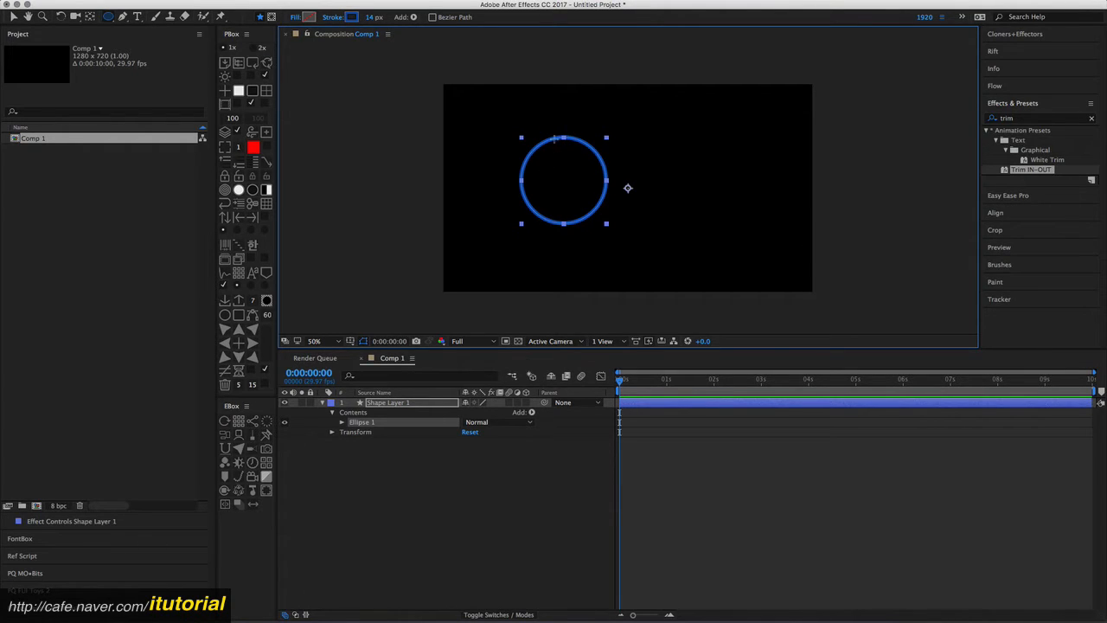
Step: Apply the Radial Wipe transition effect to the circle's shape layer and set its Transition Completion to 77%
left_click(381, 404)
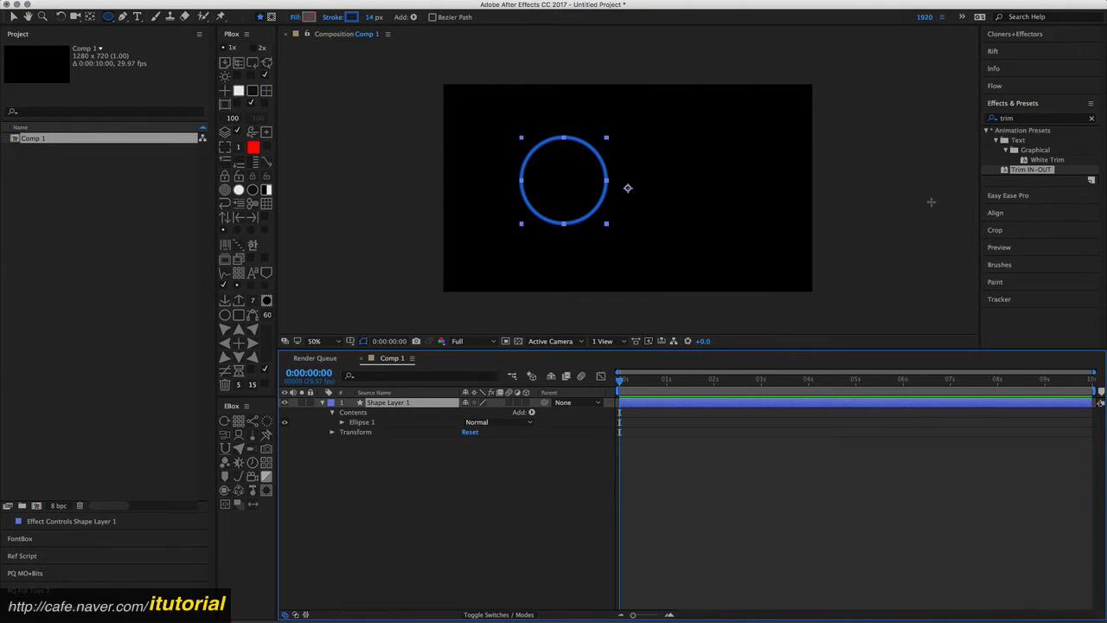
mouse_move(313, 4)
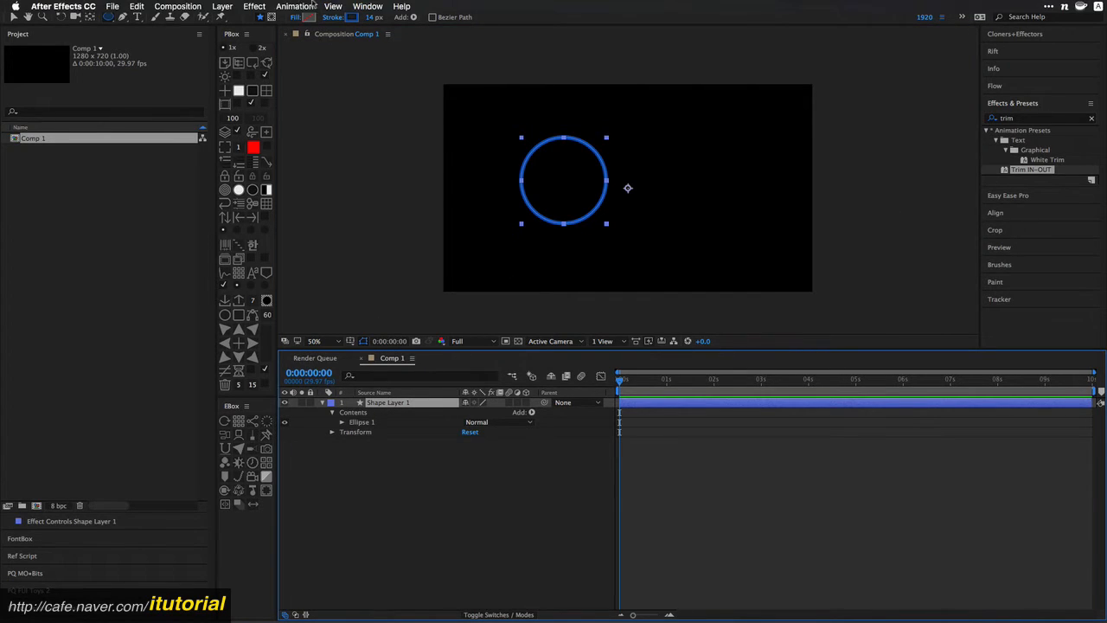
left_click(262, 7)
scroll(320, 519, "down", 5)
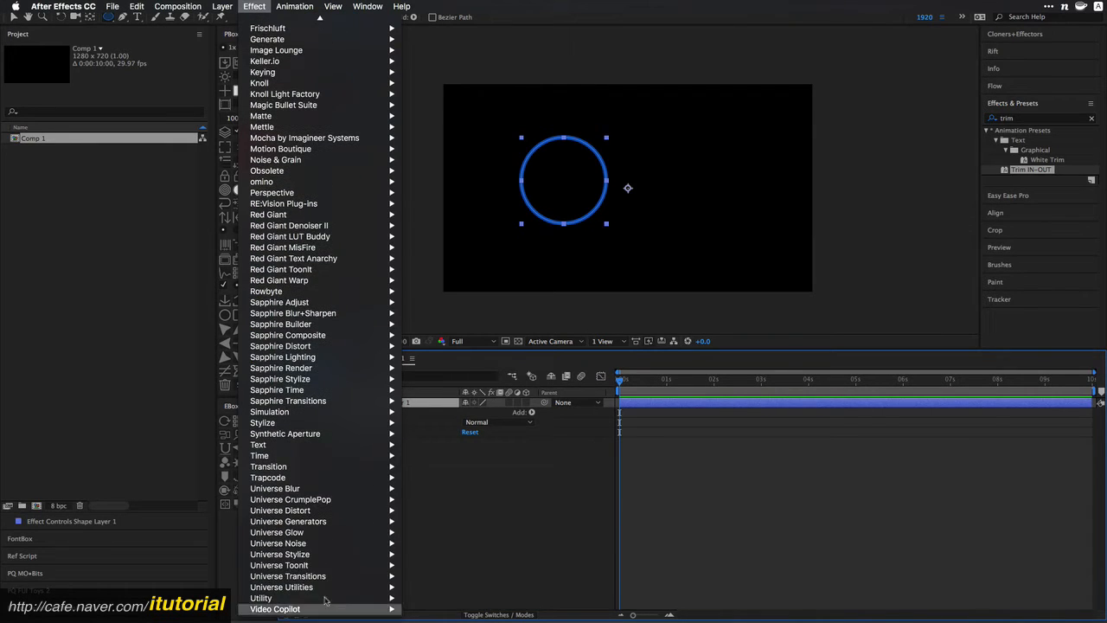
mouse_move(338, 467)
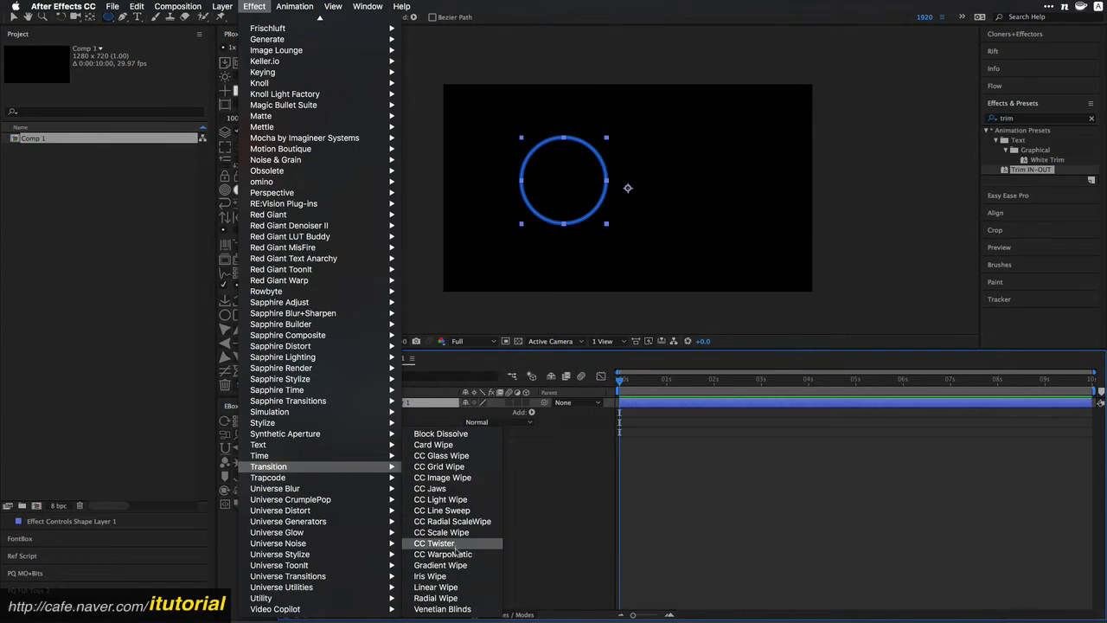
left_click(465, 598)
key("v")
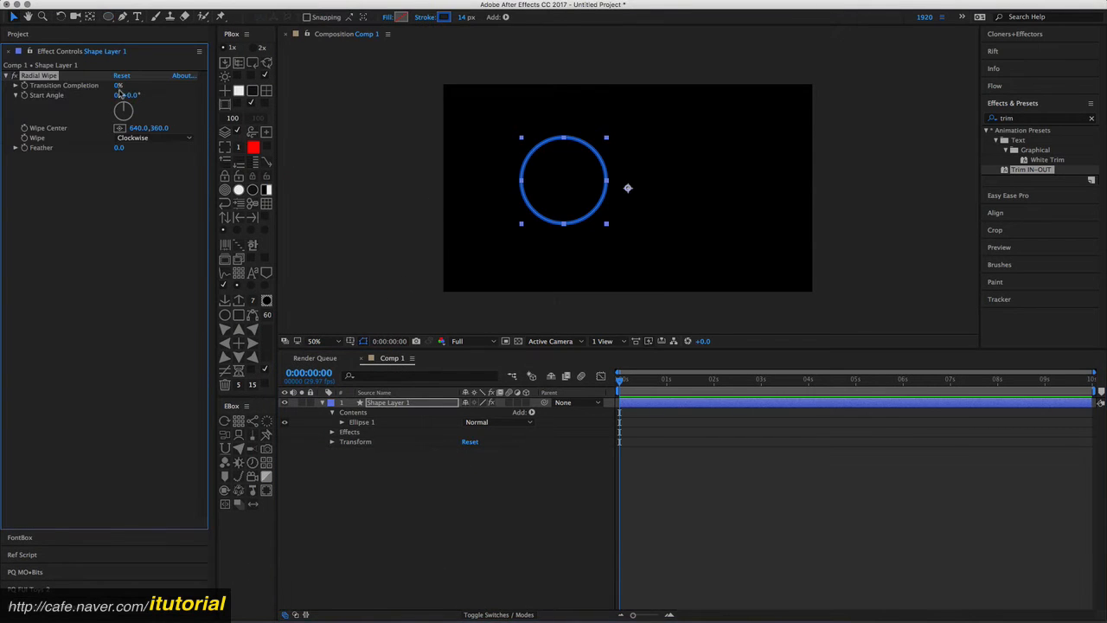
left_click_drag(119, 89, 135, 86)
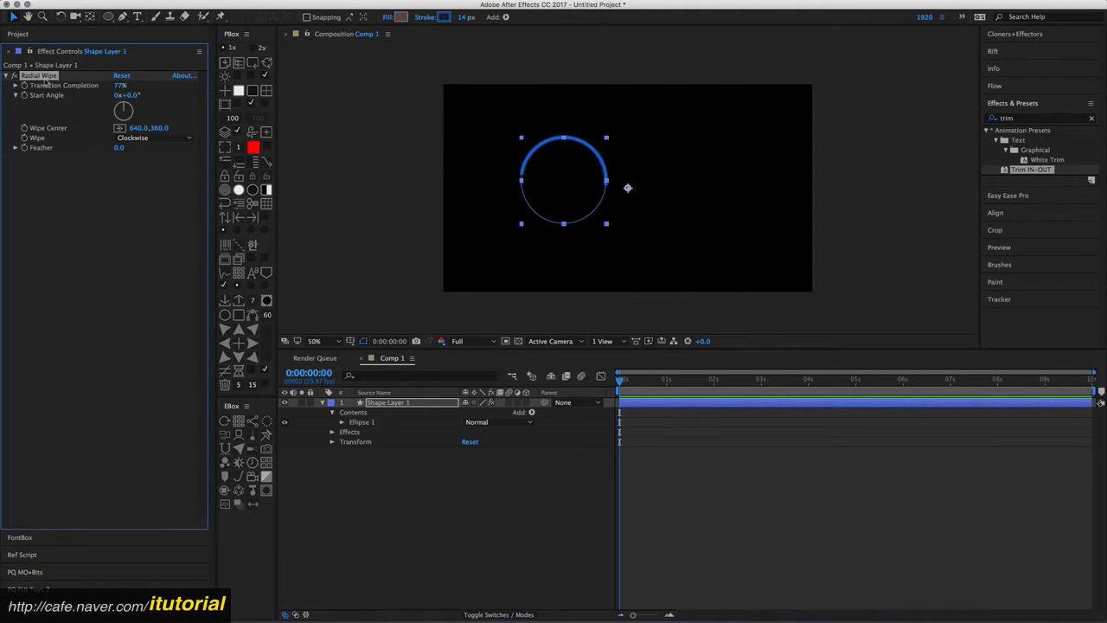
Step: Move the Radial Wipe center to 424, 340 inside the circle, with Wipe set to Both and Transition Completion to 34%
left_click_drag(628, 188, 566, 183)
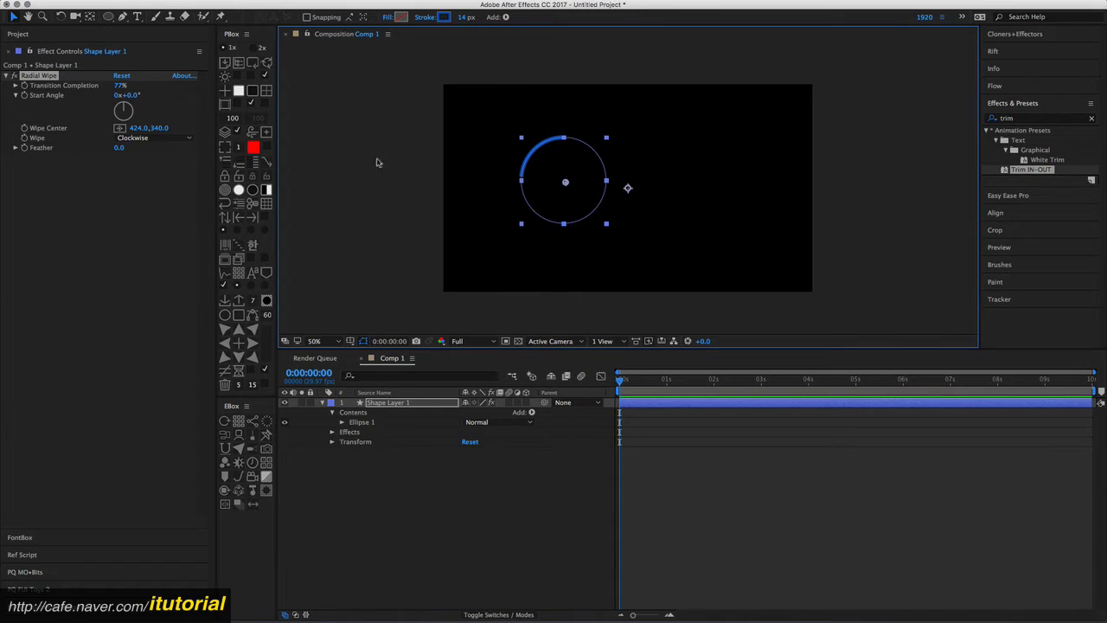
left_click(185, 137)
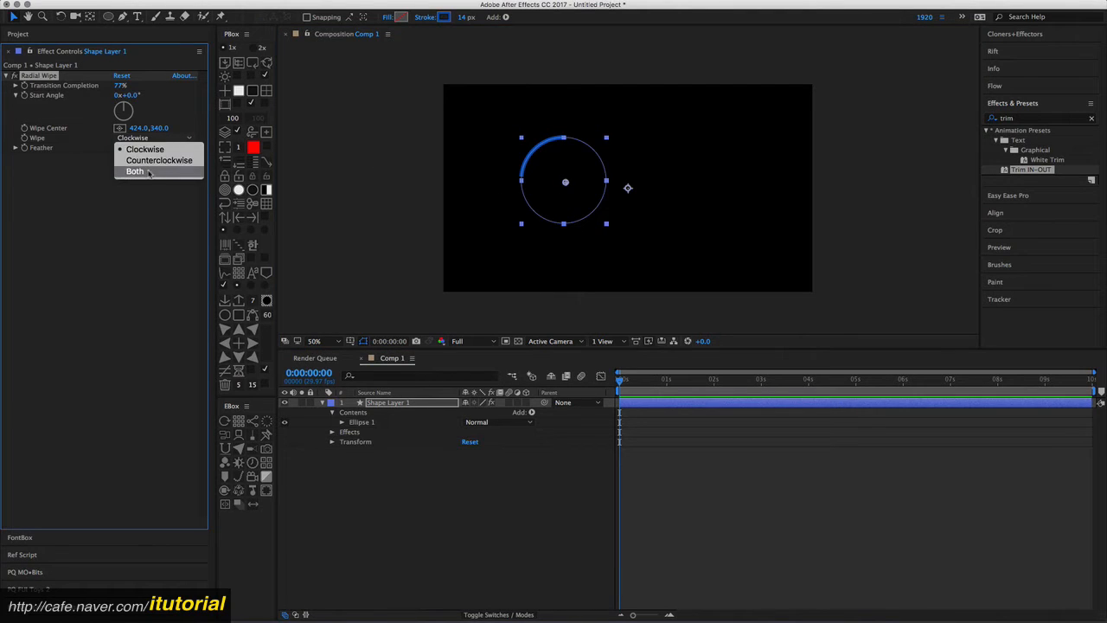
left_click(149, 173)
mouse_move(122, 87)
left_mouse_down()
mouse_move(135, 87)
mouse_move(89, 92)
mouse_move(123, 89)
mouse_move(101, 91)
left_mouse_up()
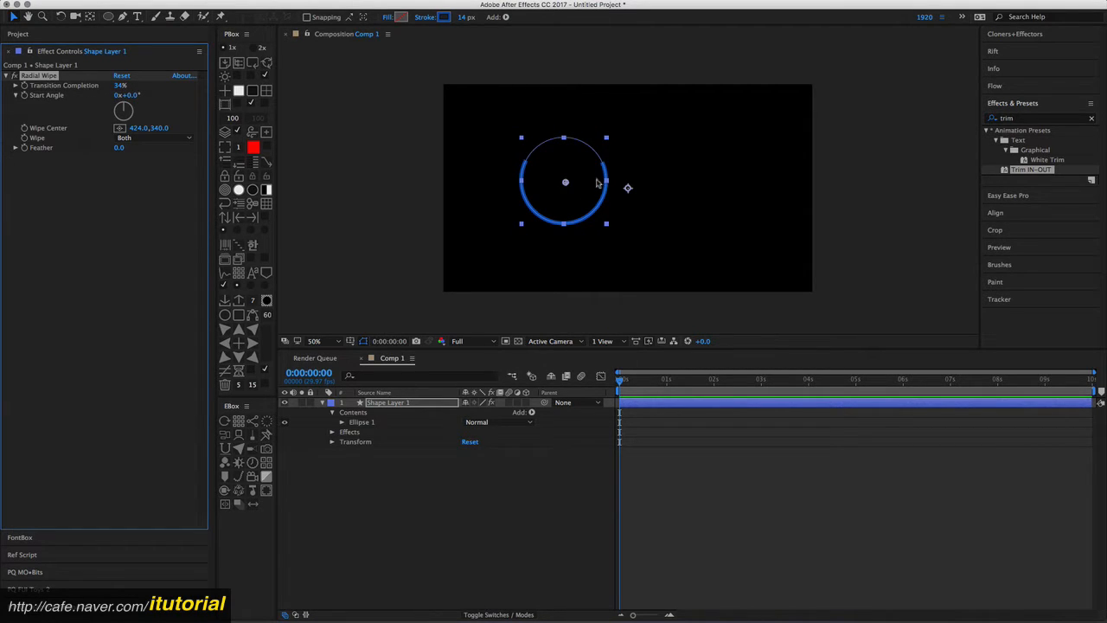
Step: Change the circle's stroke color to white
left_click(444, 17)
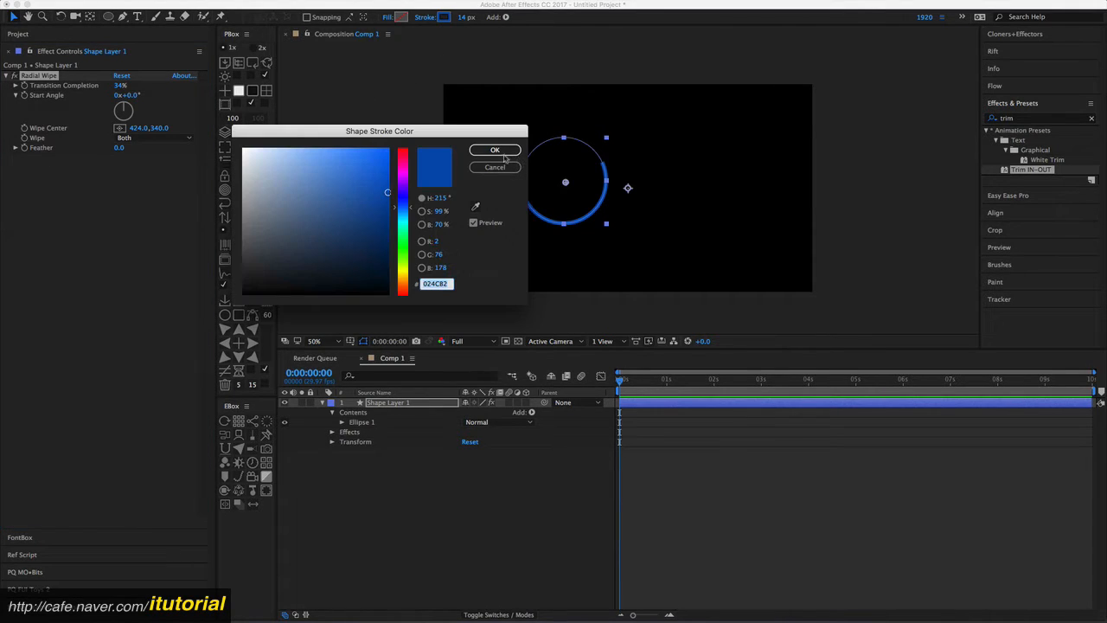
left_click_drag(251, 164, 244, 151)
left_click(493, 151)
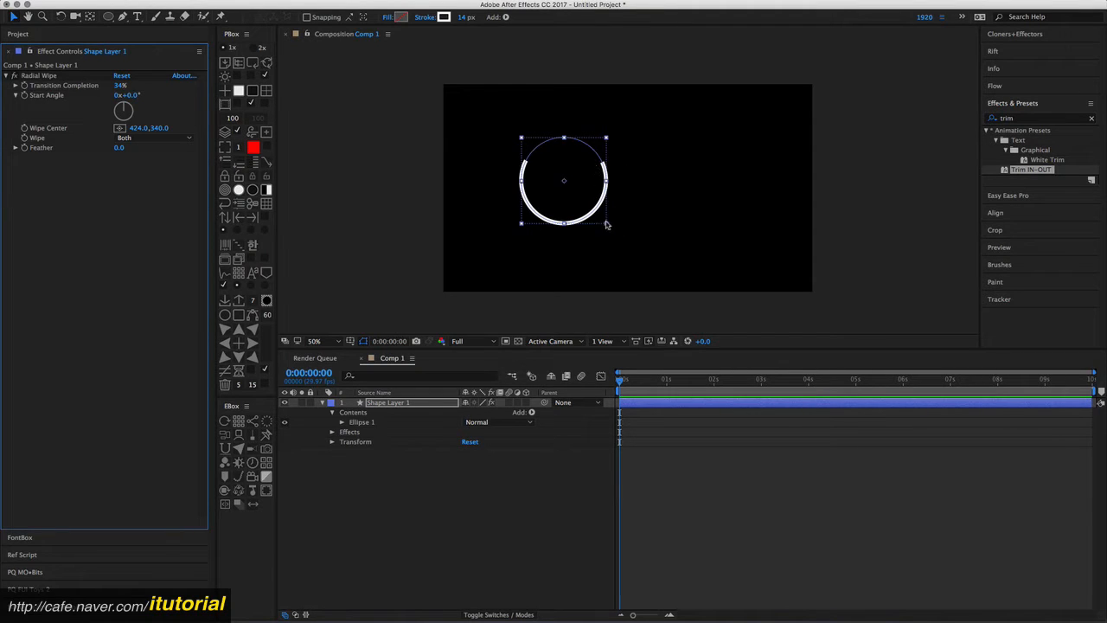
Step: Set the Line Cap of the ellipse's stroke to Round Cap
key("period")
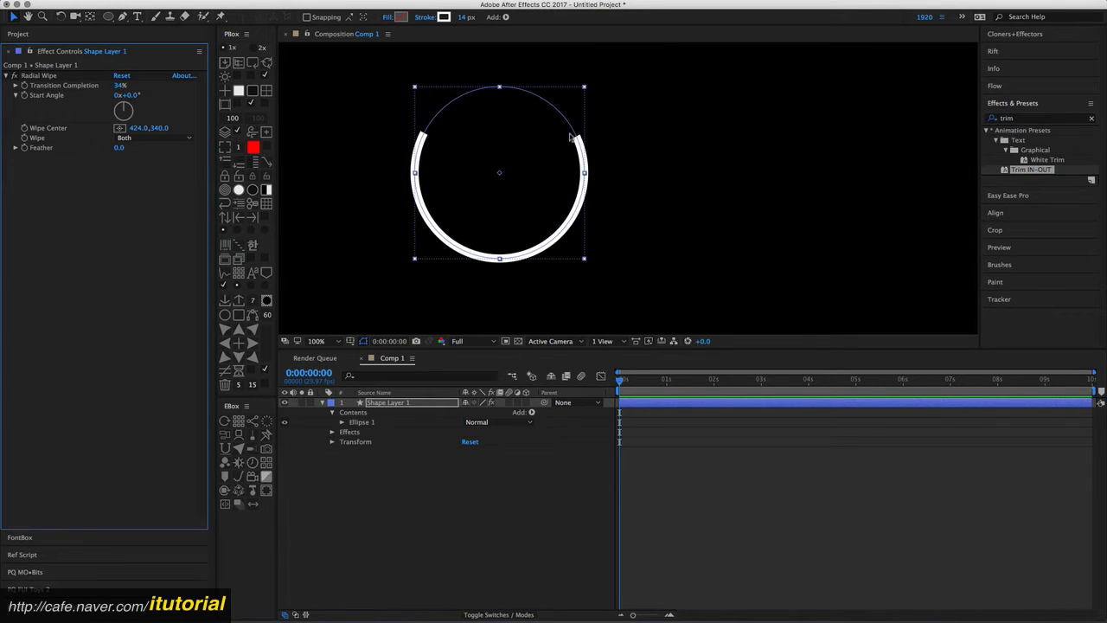
left_click(407, 404)
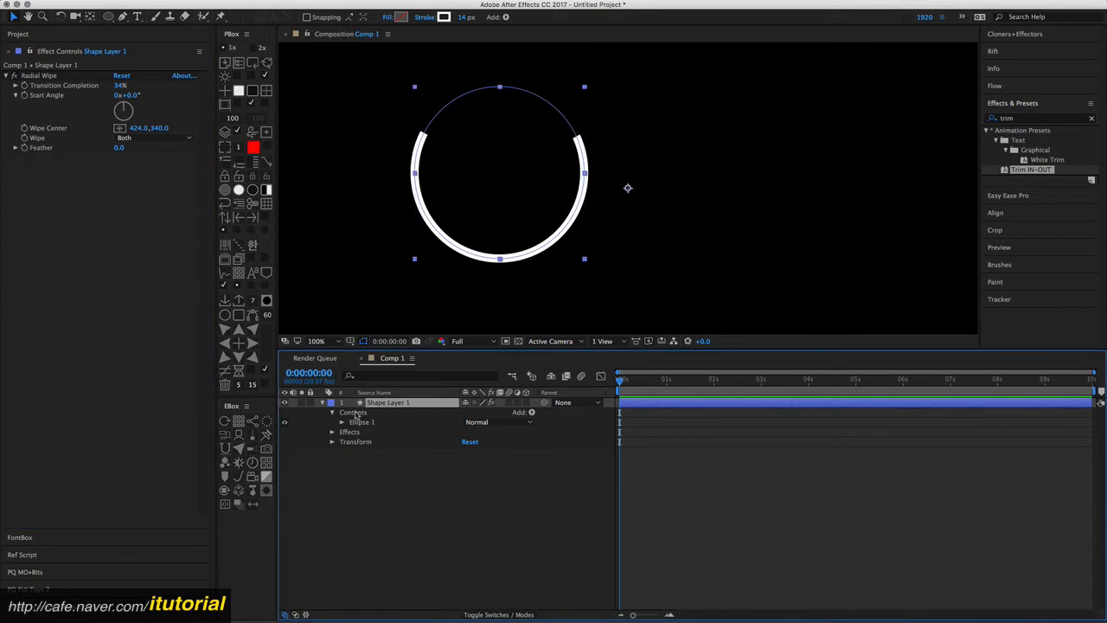
left_click(342, 422)
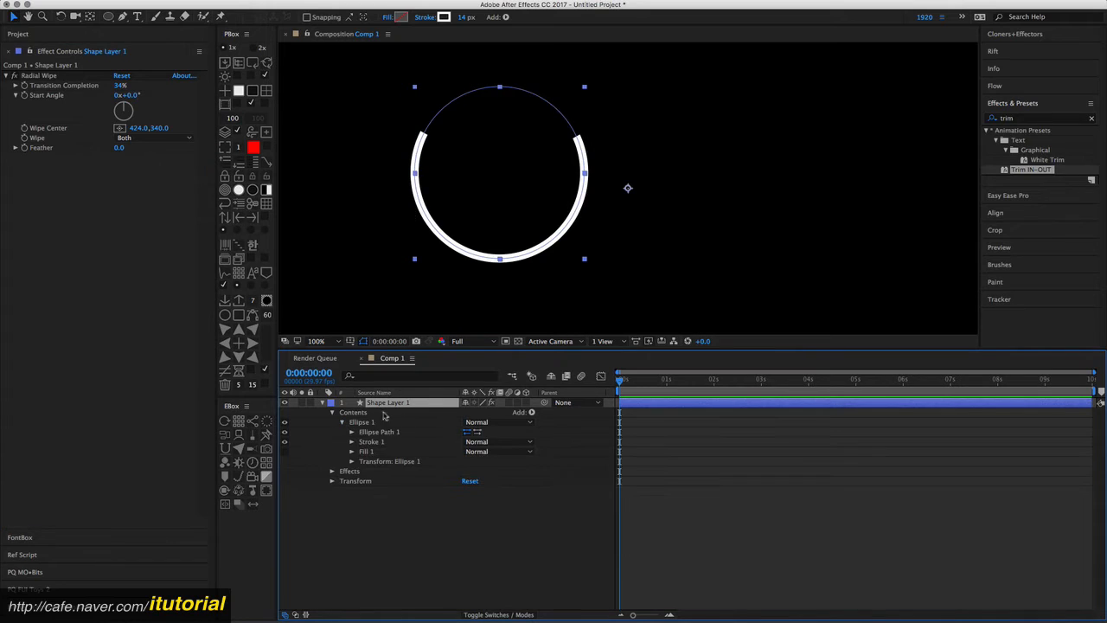
left_click(352, 442)
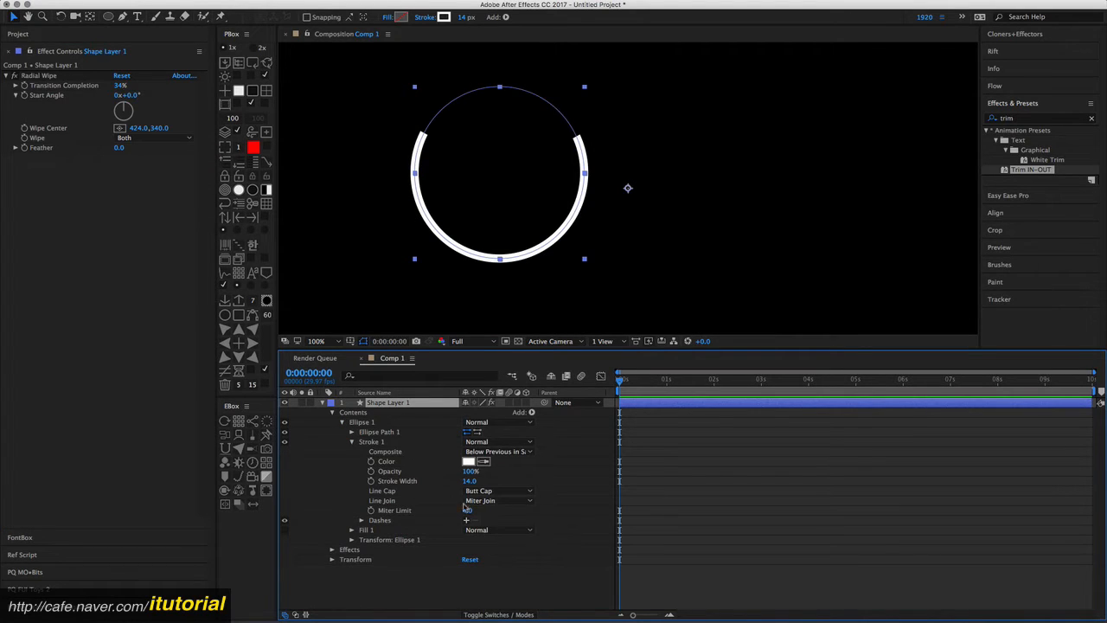
left_click(510, 497)
left_click(506, 515)
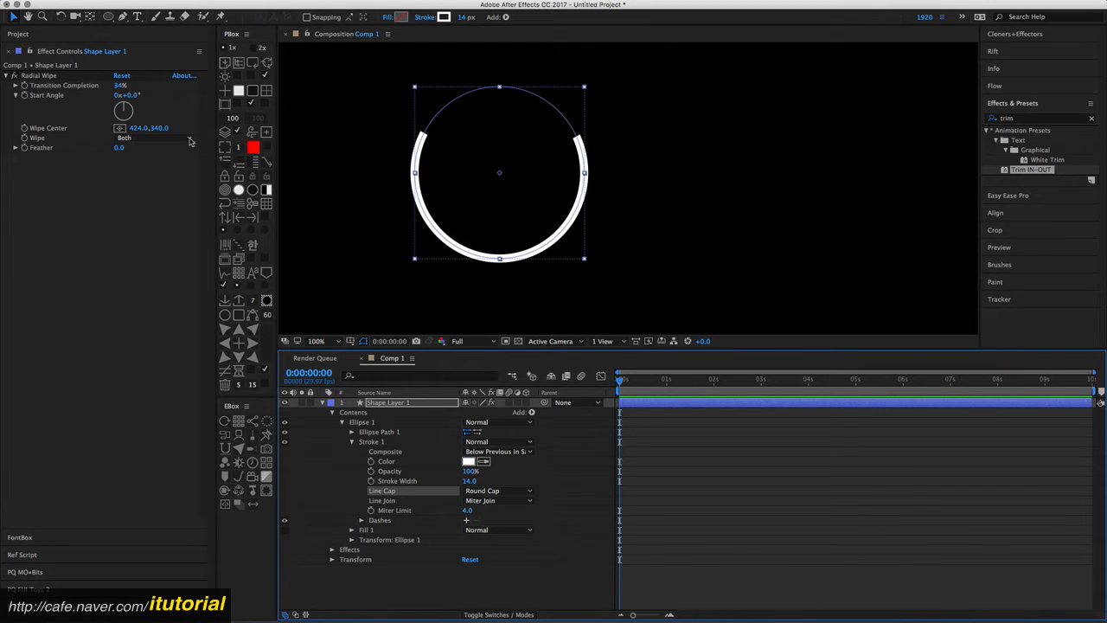
Step: Delete the Radial Wipe effect from the shape layer
left_click(69, 194)
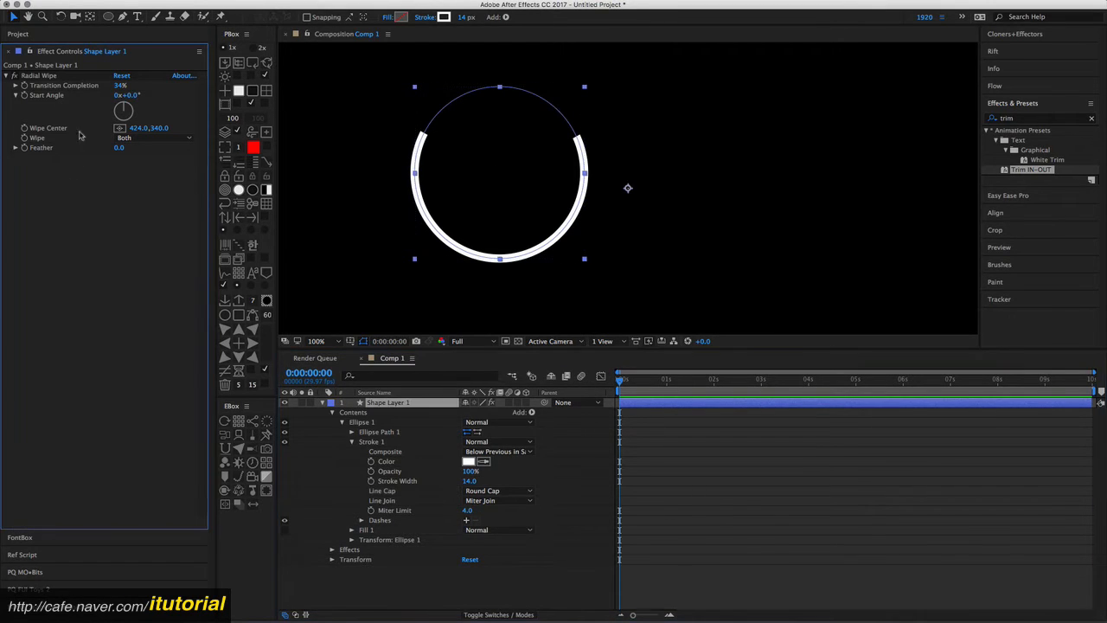
left_click(50, 77)
key("Delete")
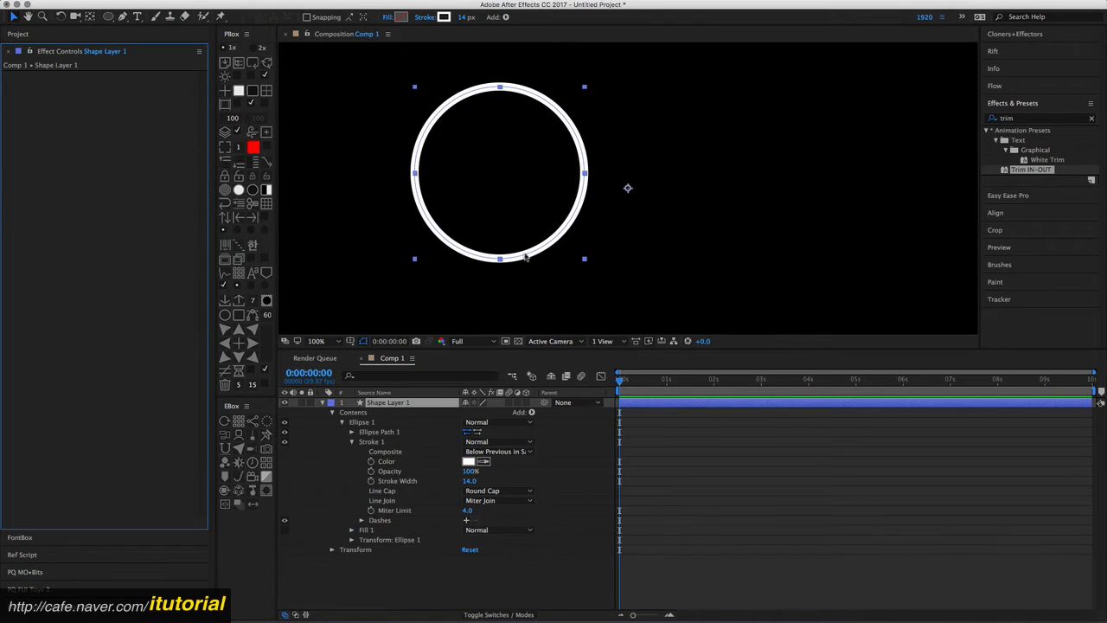
Step: Apply the Trim IN-OUT preset to the circle's shape layer and preview the trim animation
left_click(392, 404)
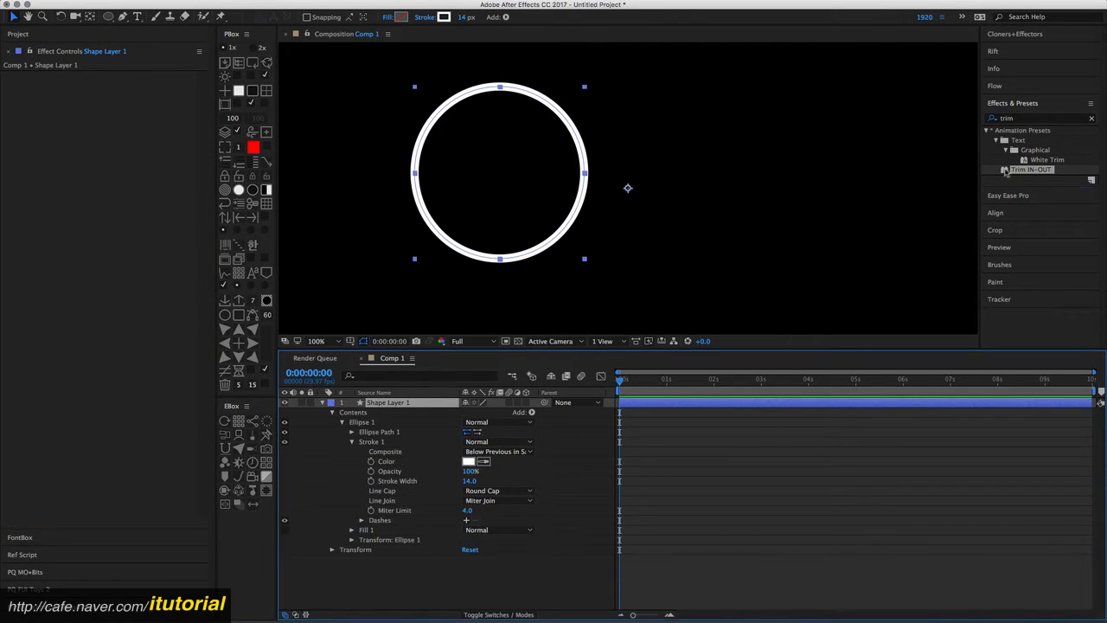
mouse_move(1006, 171)
left_mouse_down()
mouse_move(663, 279)
mouse_move(410, 400)
mouse_move(422, 404)
left_mouse_up()
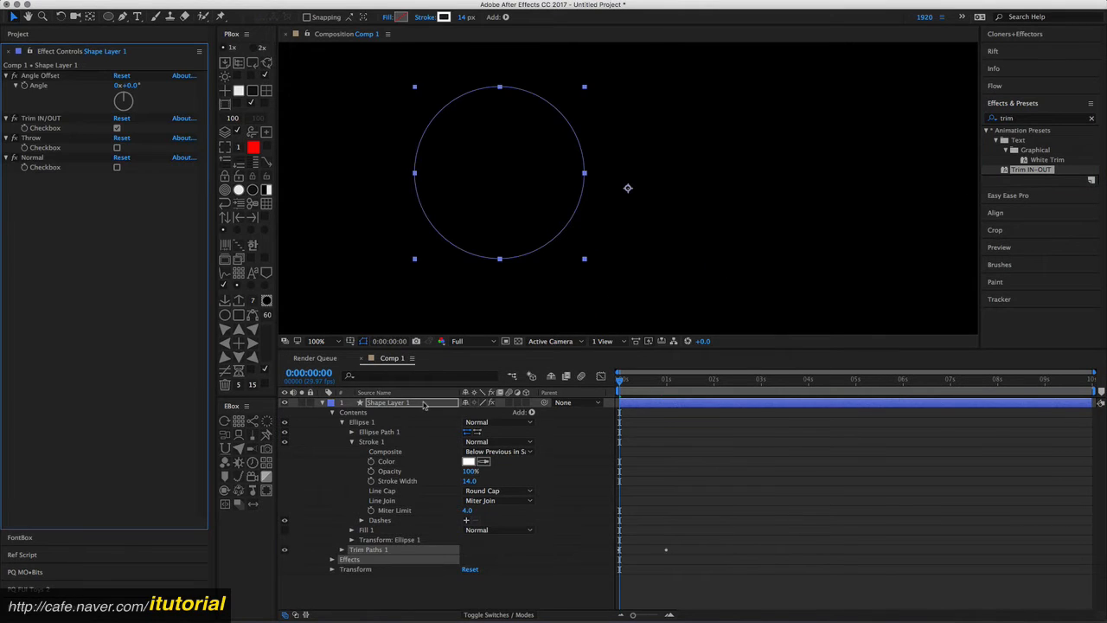
key("space")
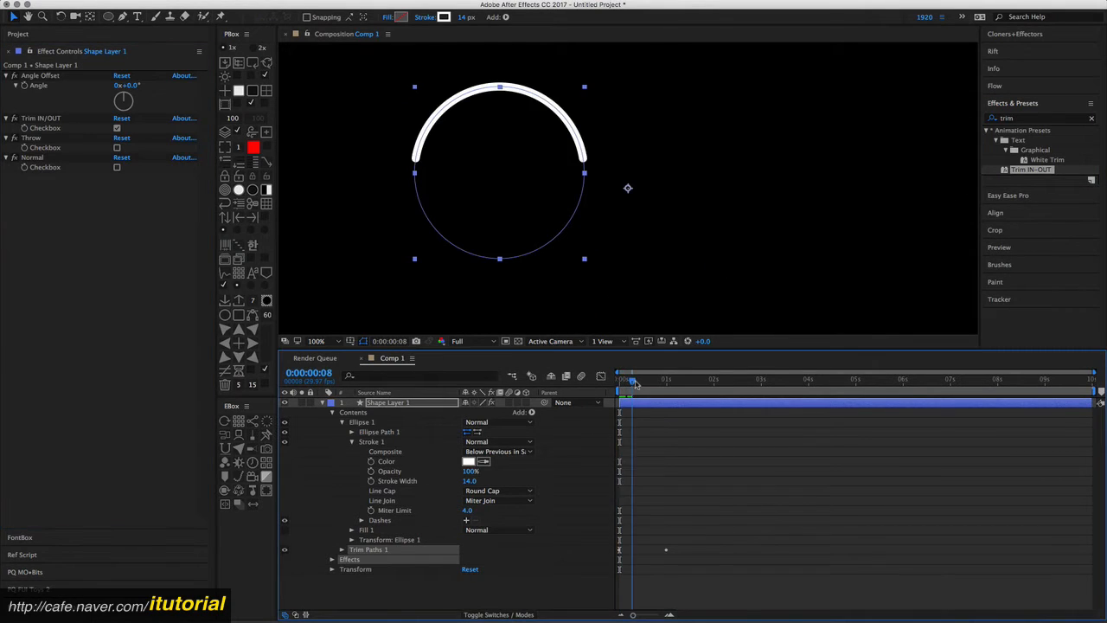
Step: Set the Line Cap of the ellipse's stroke to Butt Cap
left_click(491, 490)
left_click(490, 502)
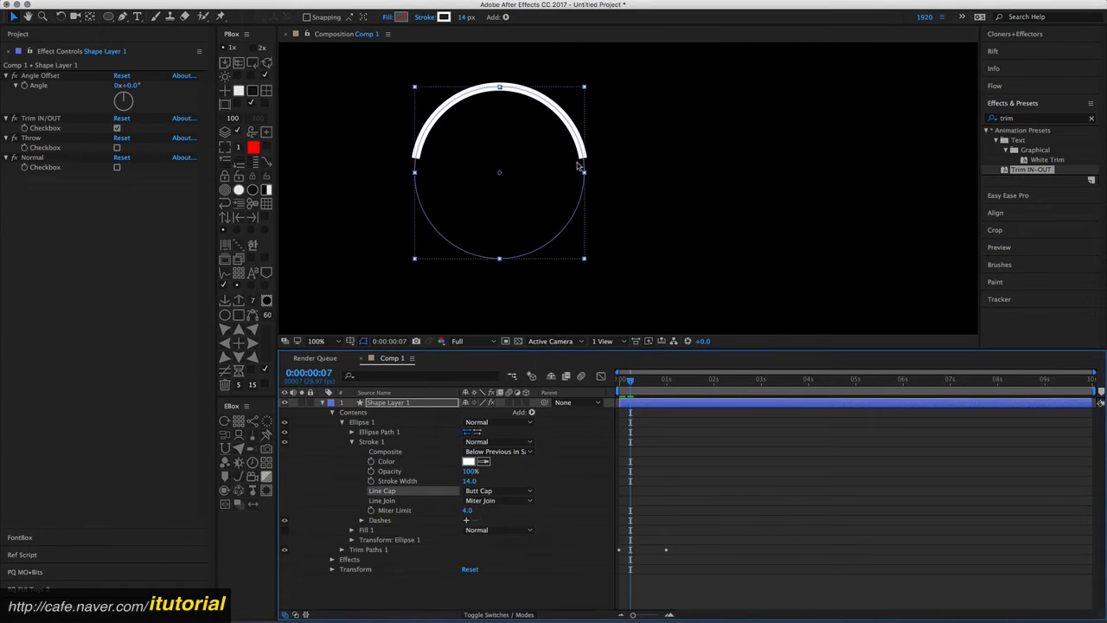
Step: Try Round Cap as the Line Cap of the ellipse's stroke, and return it to Butt Cap
left_click(501, 491)
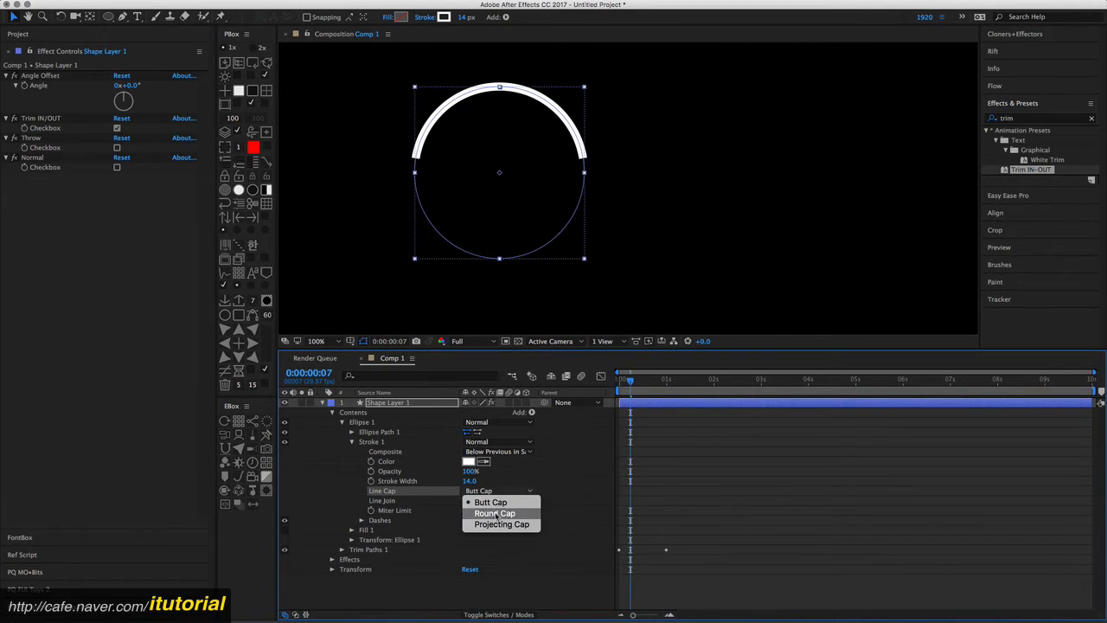
left_click(497, 514)
left_click(491, 490)
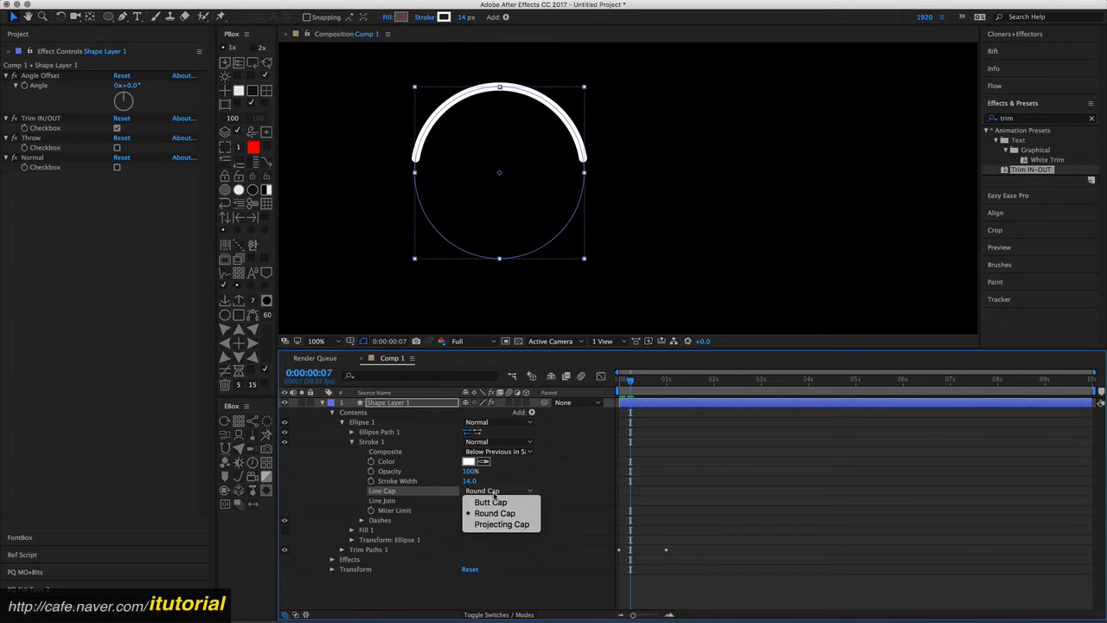
left_click(491, 499)
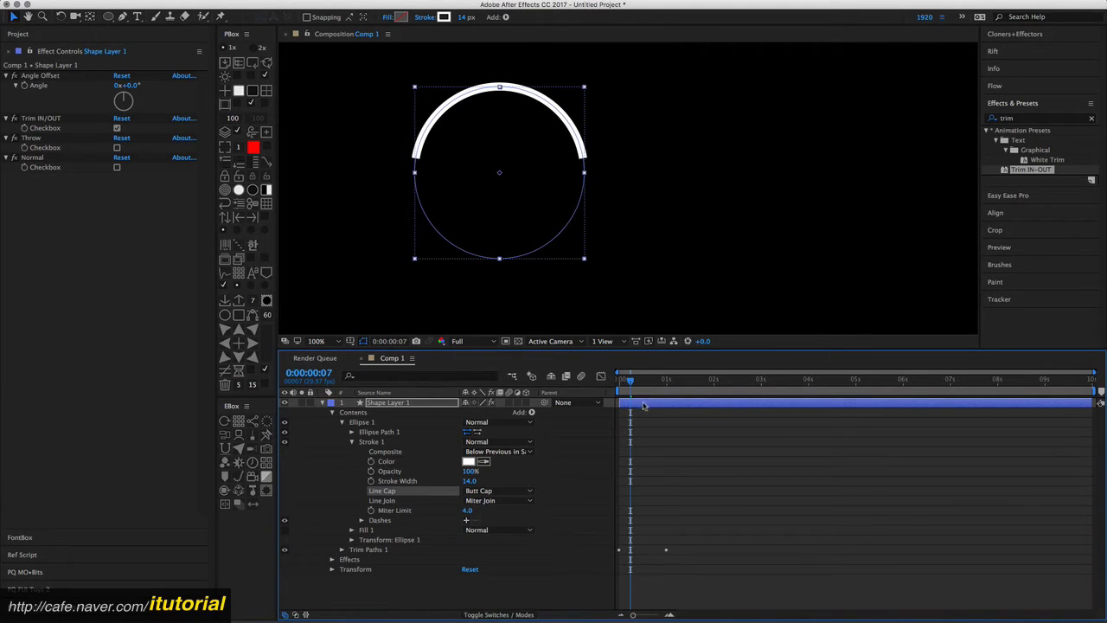
Step: Reveal only the keyframed properties of Shape Layer 1 and preview the trim animation from the first frame
left_click(638, 406)
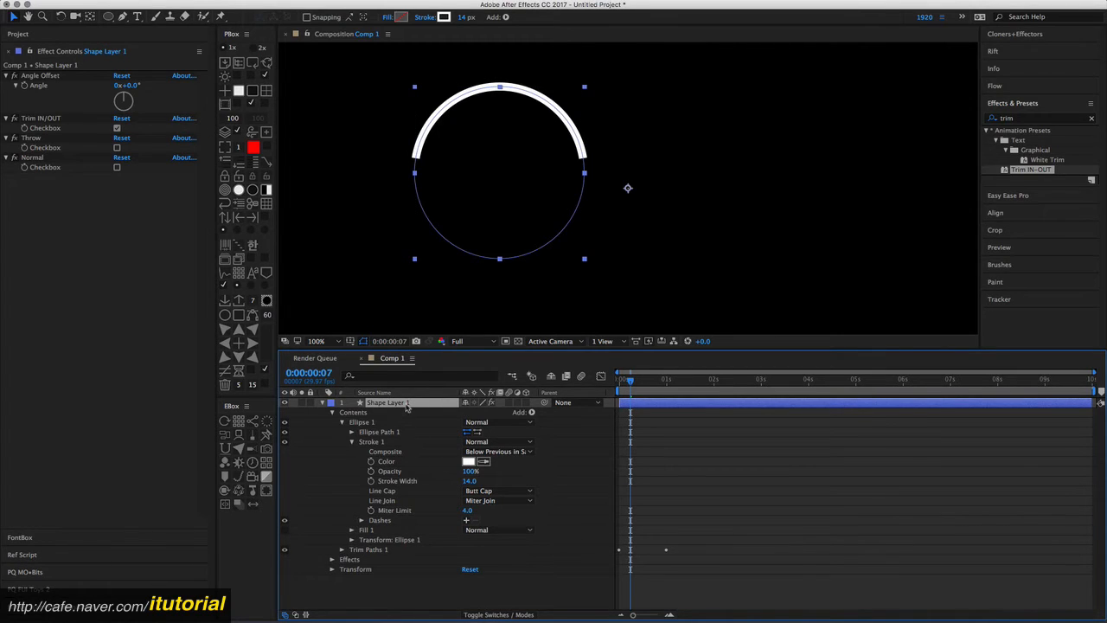
key("u")
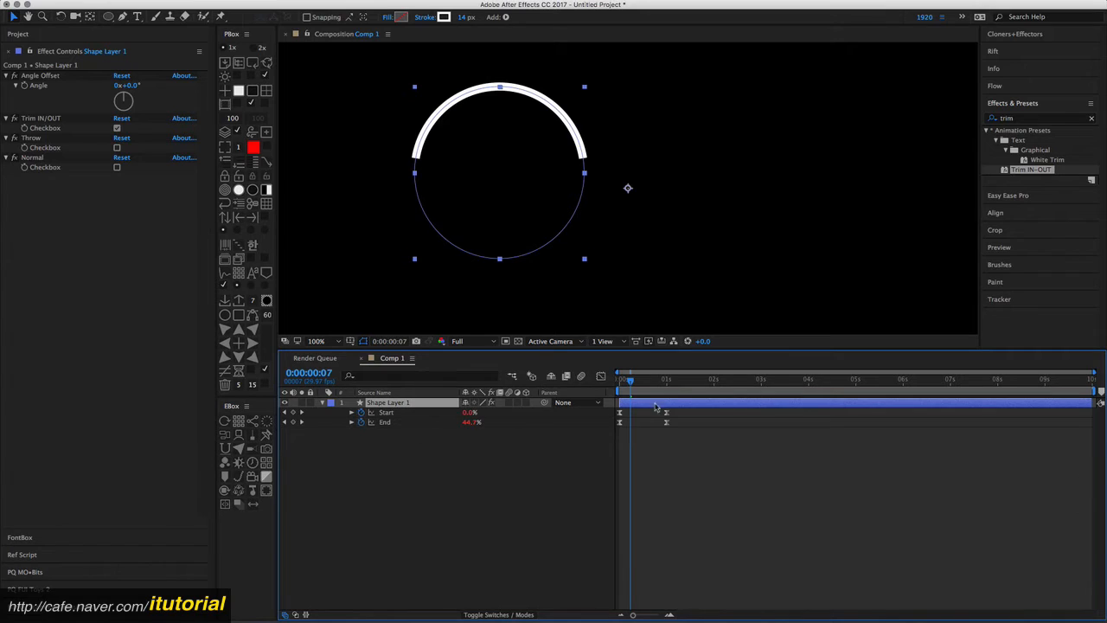
left_click_drag(632, 383, 612, 390)
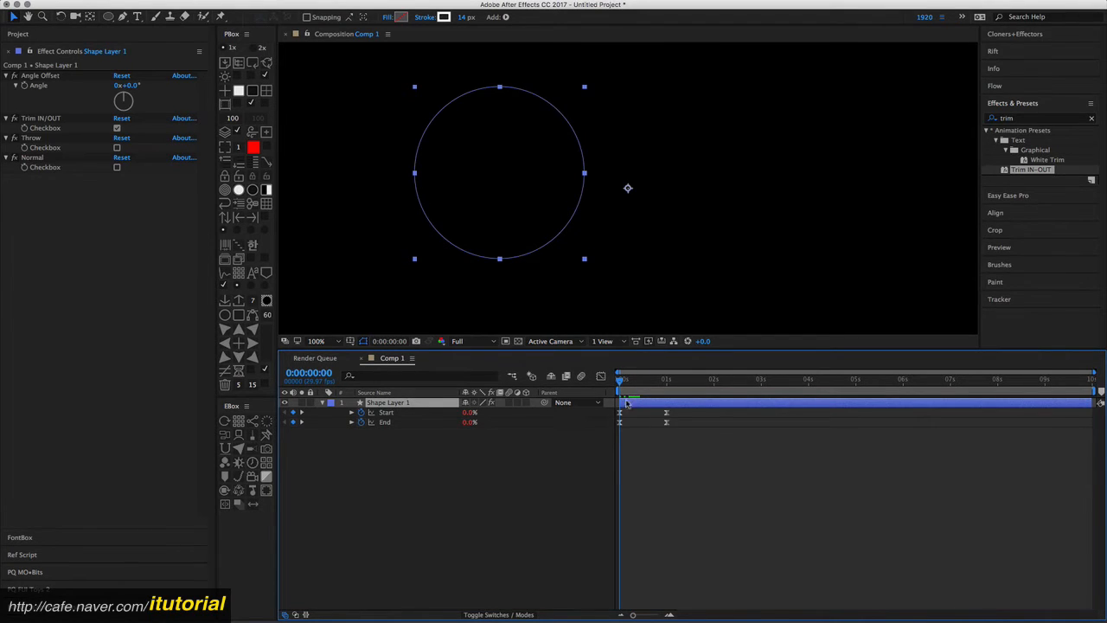
key("space")
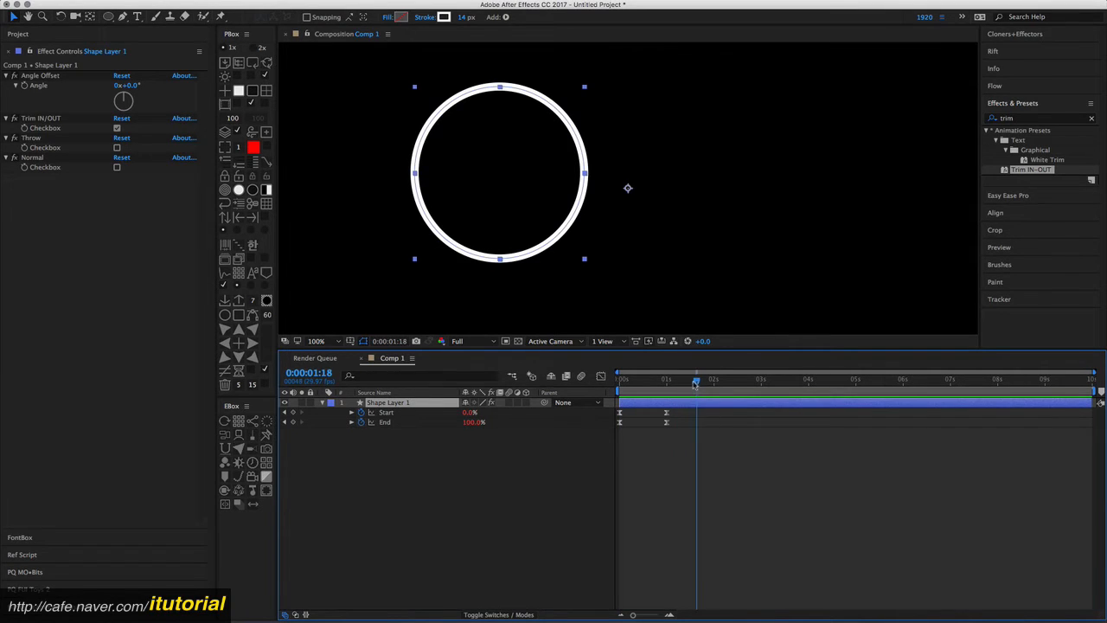
Step: End the work area at 0:00:01:18 and preview the trim animation within it
key("n")
left_click_drag(692, 381, 626, 385)
key("space")
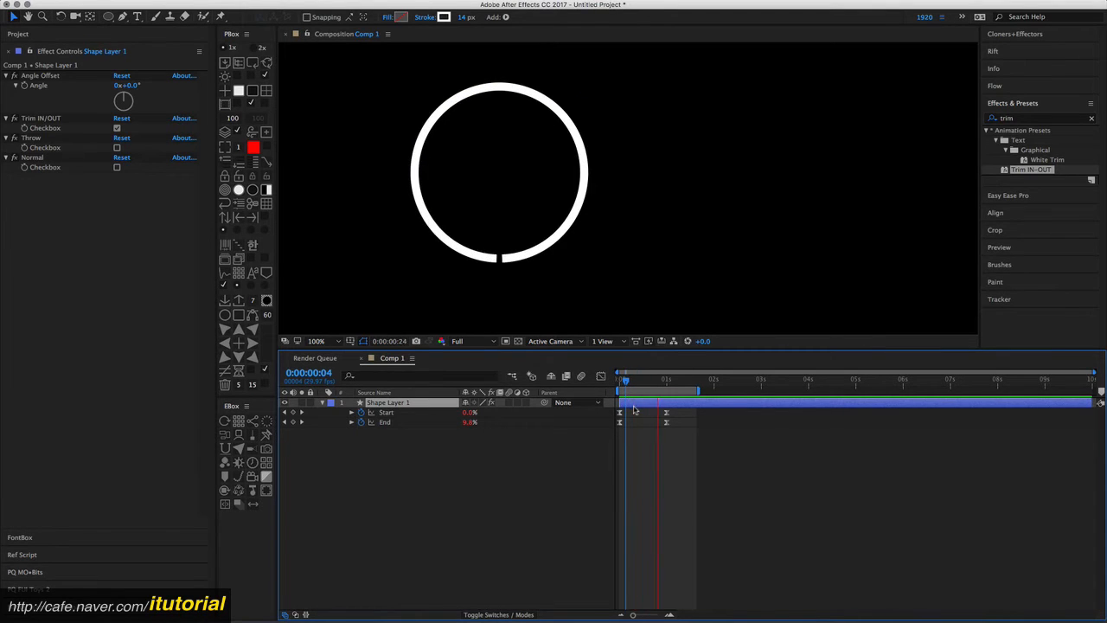
left_click_drag(677, 436, 623, 420)
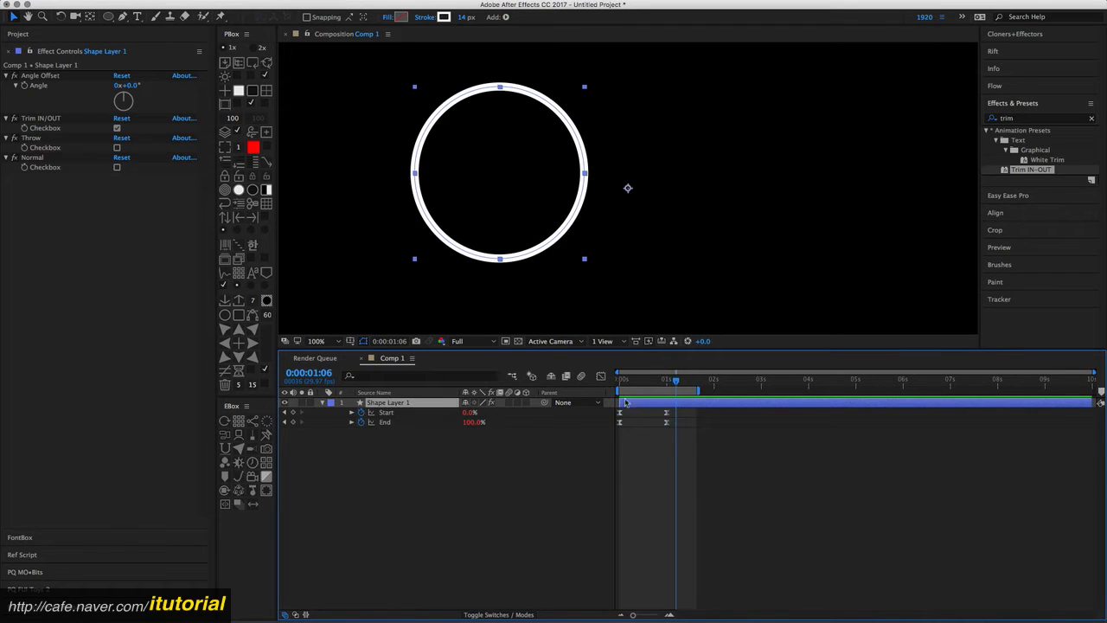
Step: Examine the speed graphs of the trim's Start and End properties, and return to the layer bar view
left_click(601, 377)
left_click(396, 416)
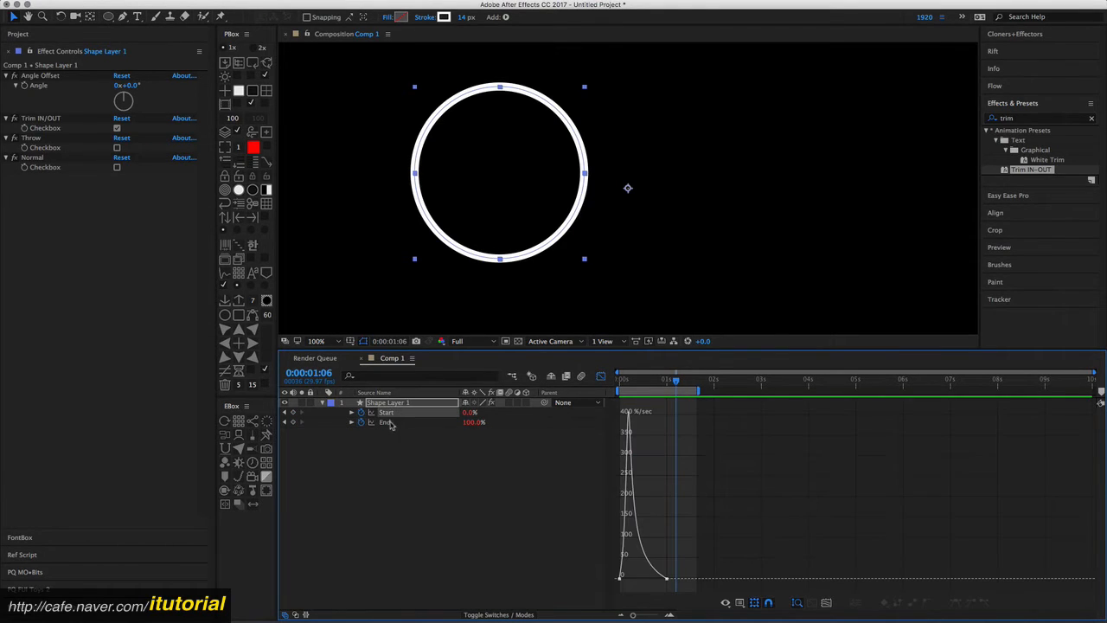
left_click(387, 423)
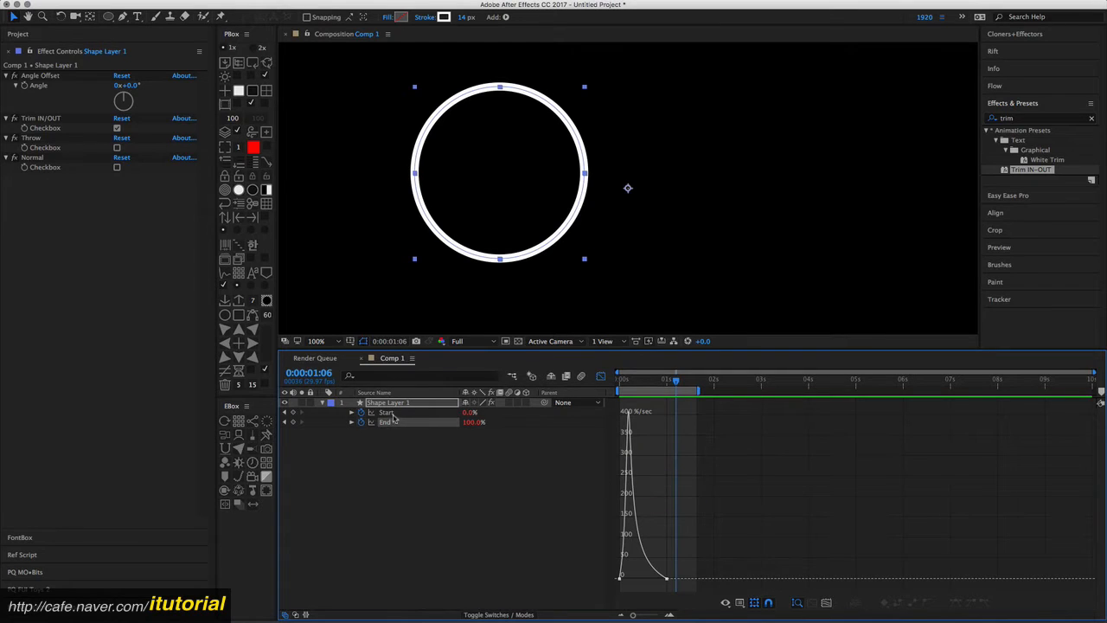
left_click(396, 424)
left_click(601, 376)
Step: Replay the circle's trim animation from the first frame and return to 0:00:00:00
left_click_drag(653, 385, 596, 391)
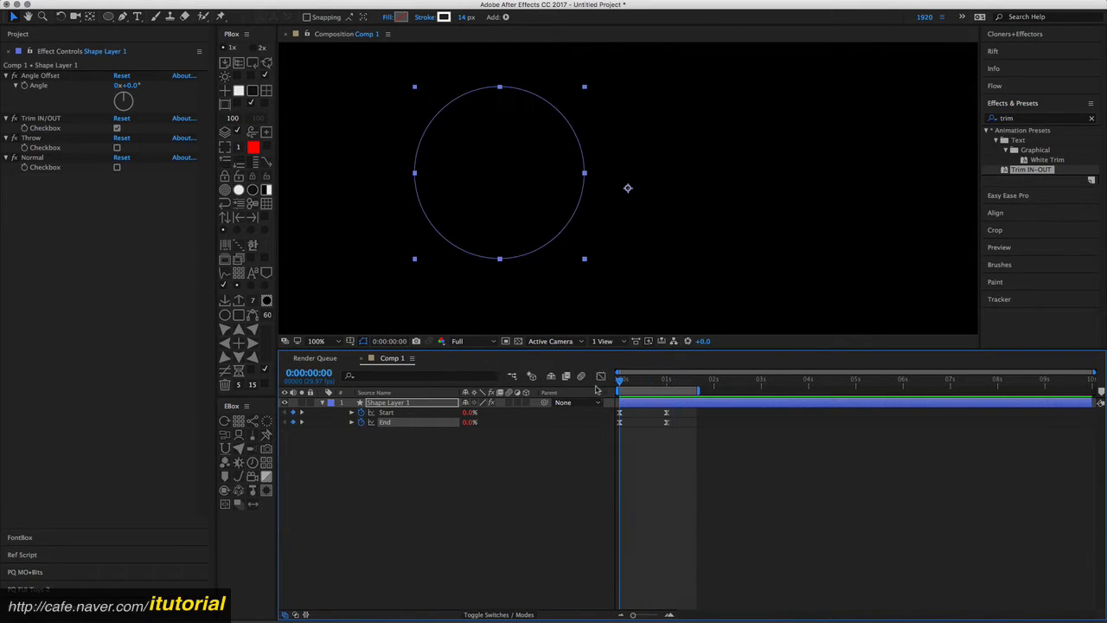
key("space")
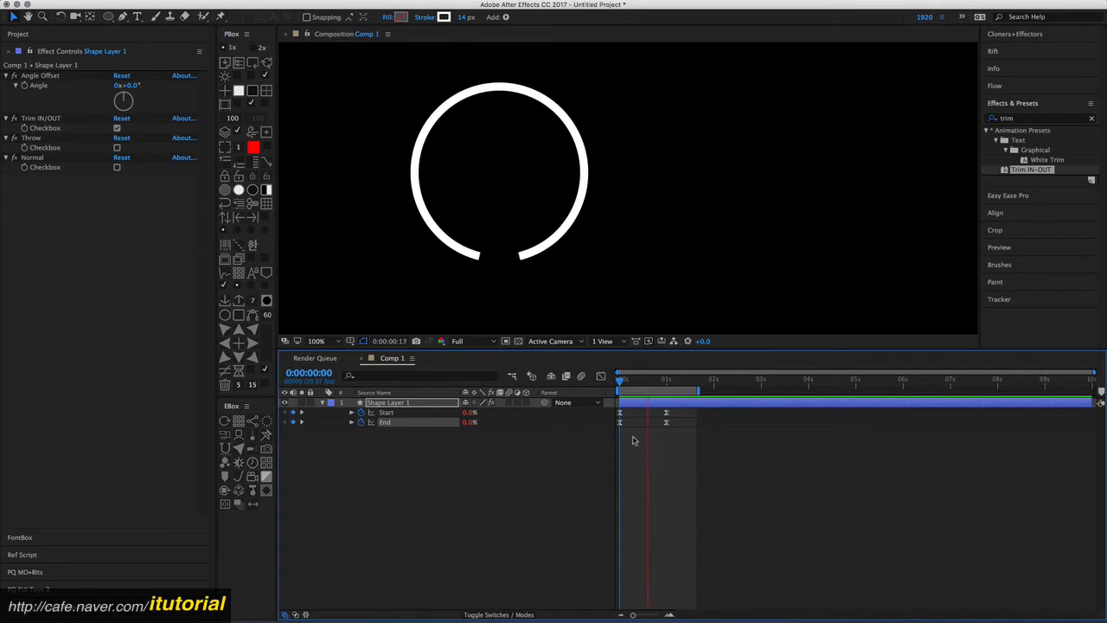
key("space")
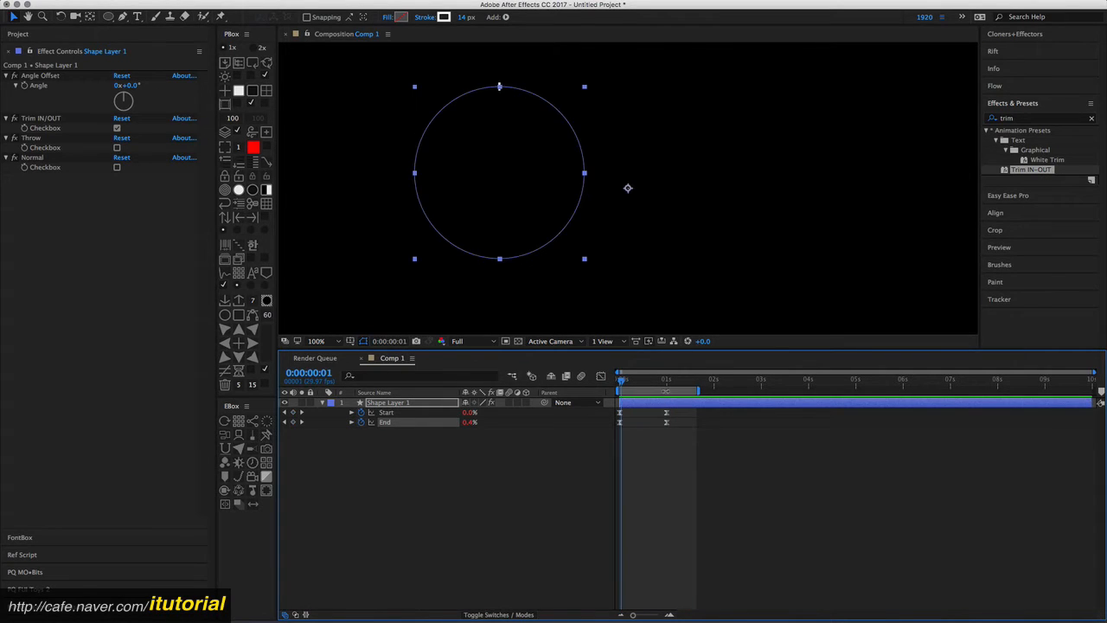
key("space")
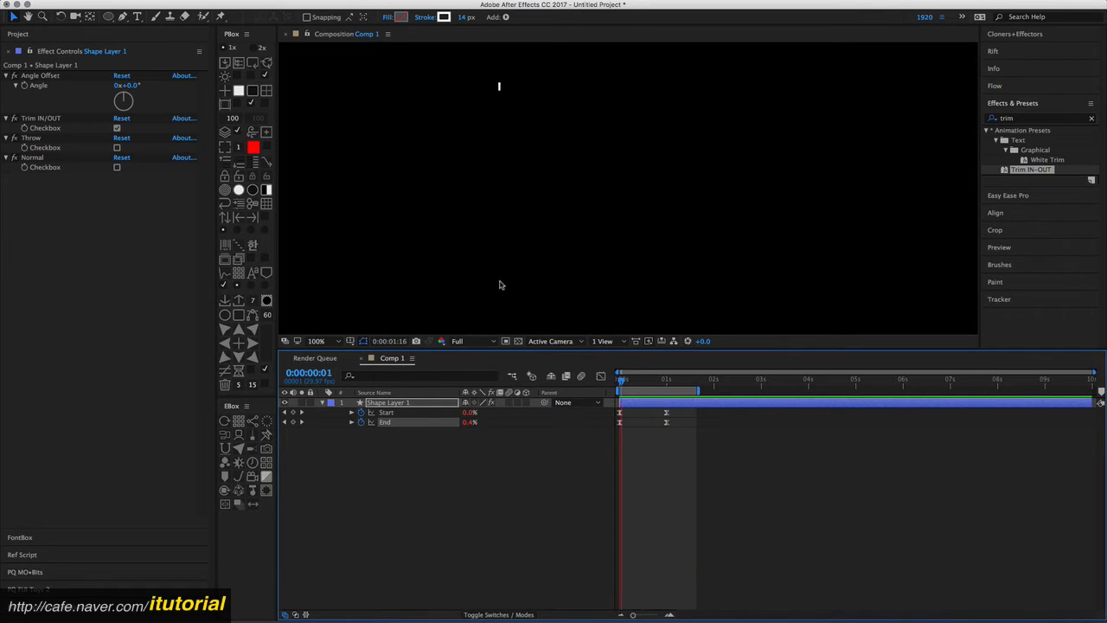
key("space")
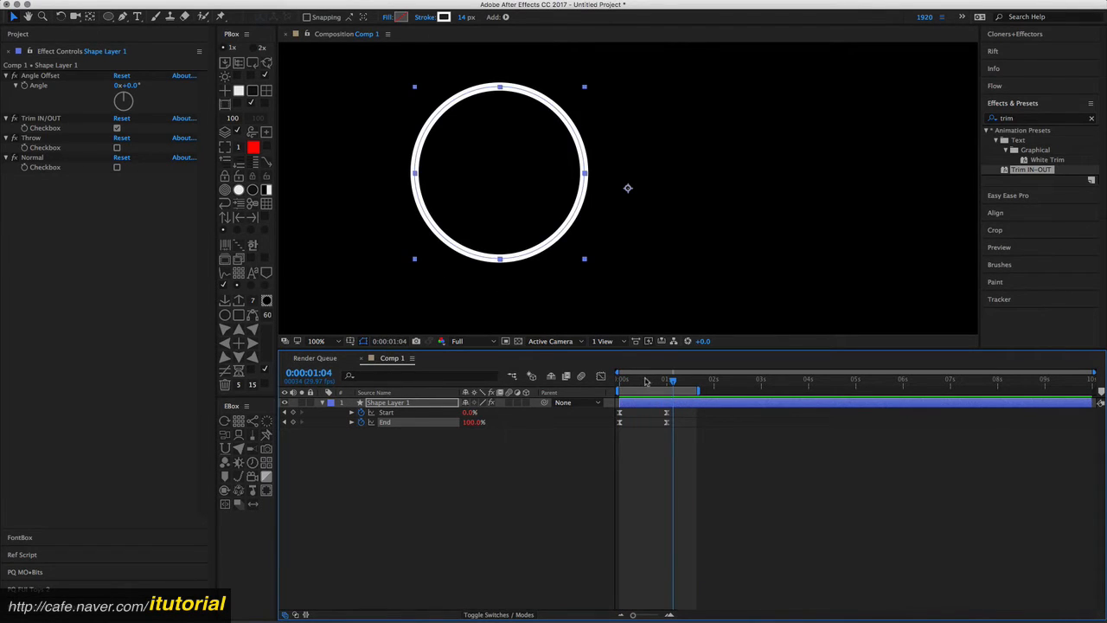
left_click_drag(645, 381, 617, 387)
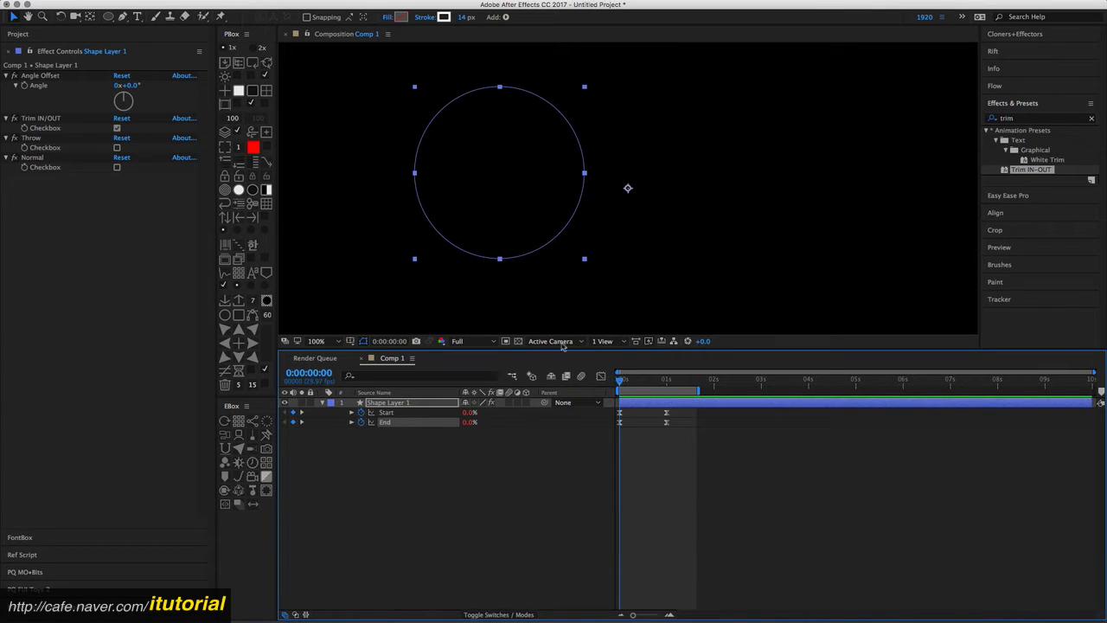
Step: Set the Angle Offset of Shape Layer 1 to 49° and preview the rotated trim animation
left_click(387, 403)
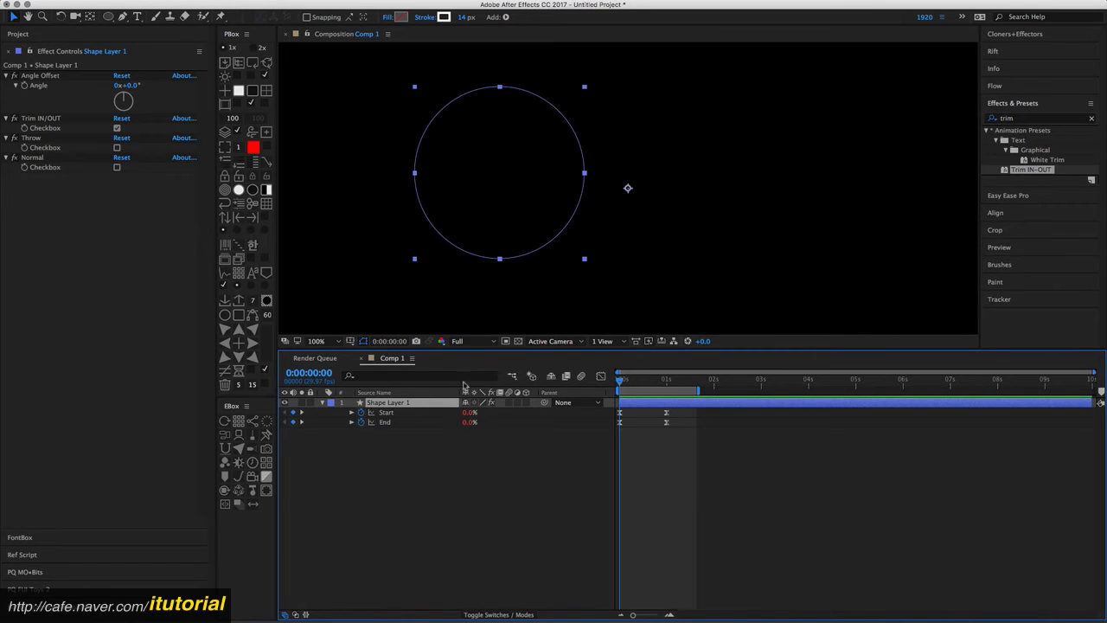
left_click_drag(619, 379, 630, 381)
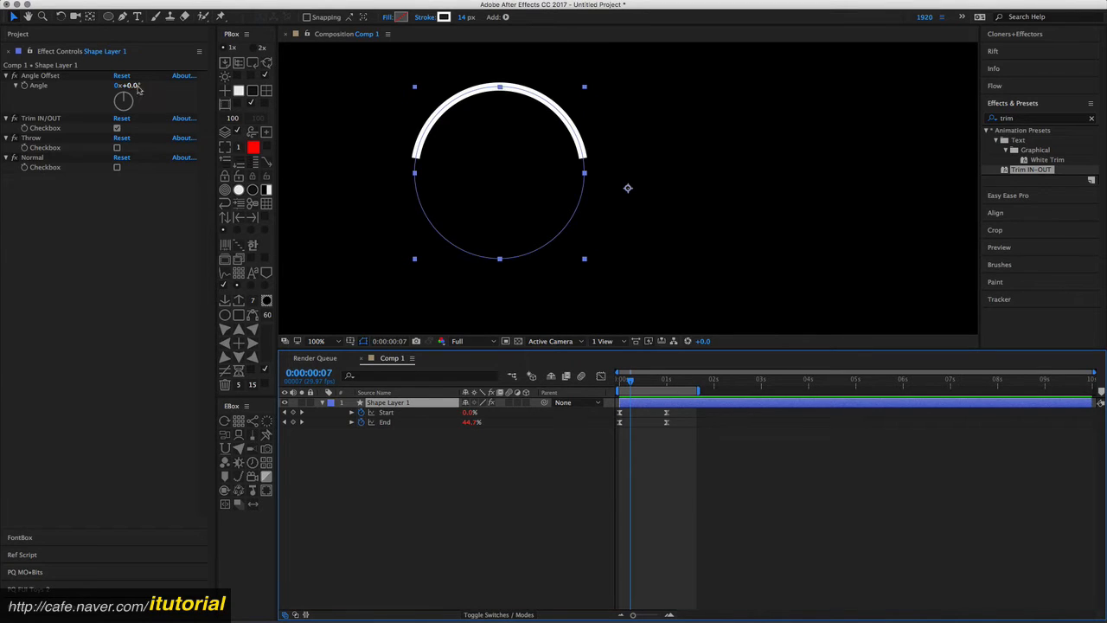
left_click_drag(126, 85, 163, 86)
left_click_drag(631, 381, 619, 379)
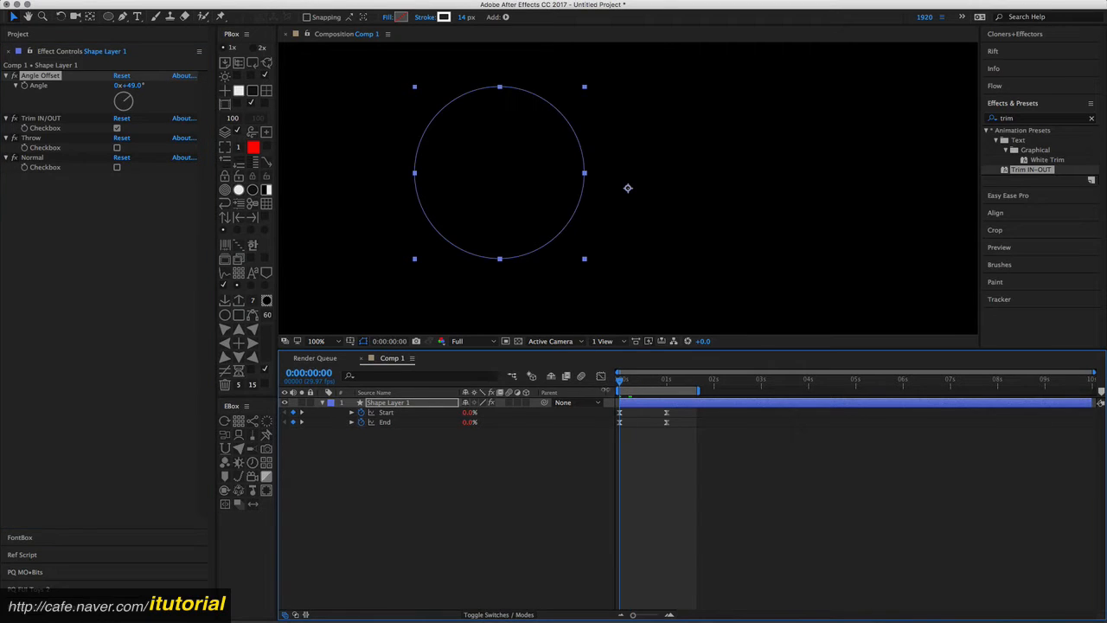
key("space")
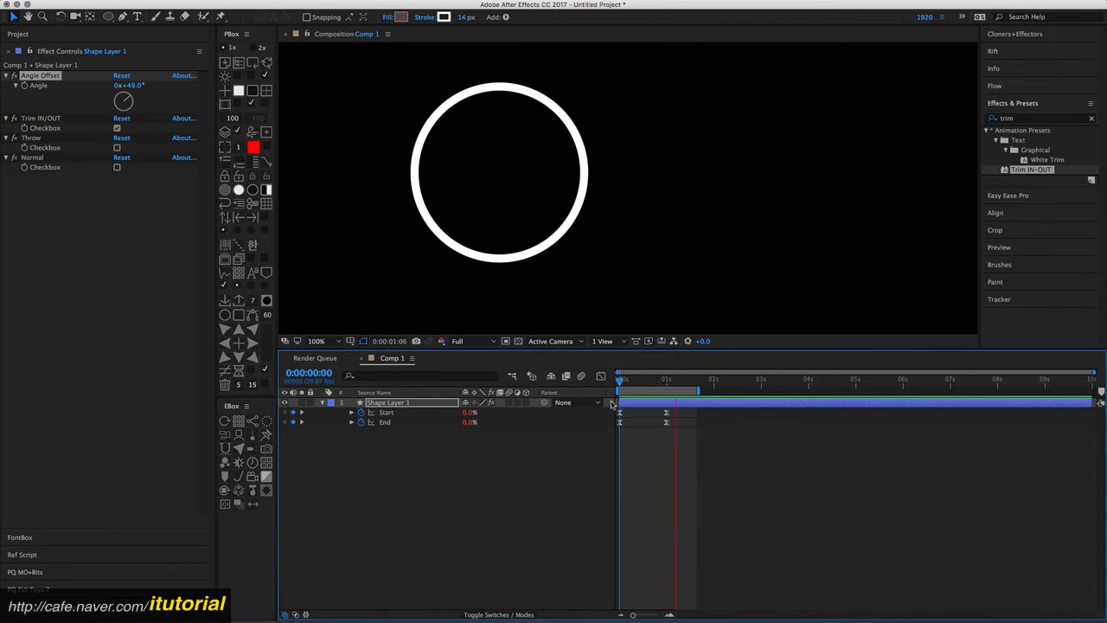
key("space")
left_click_drag(644, 386, 636, 388)
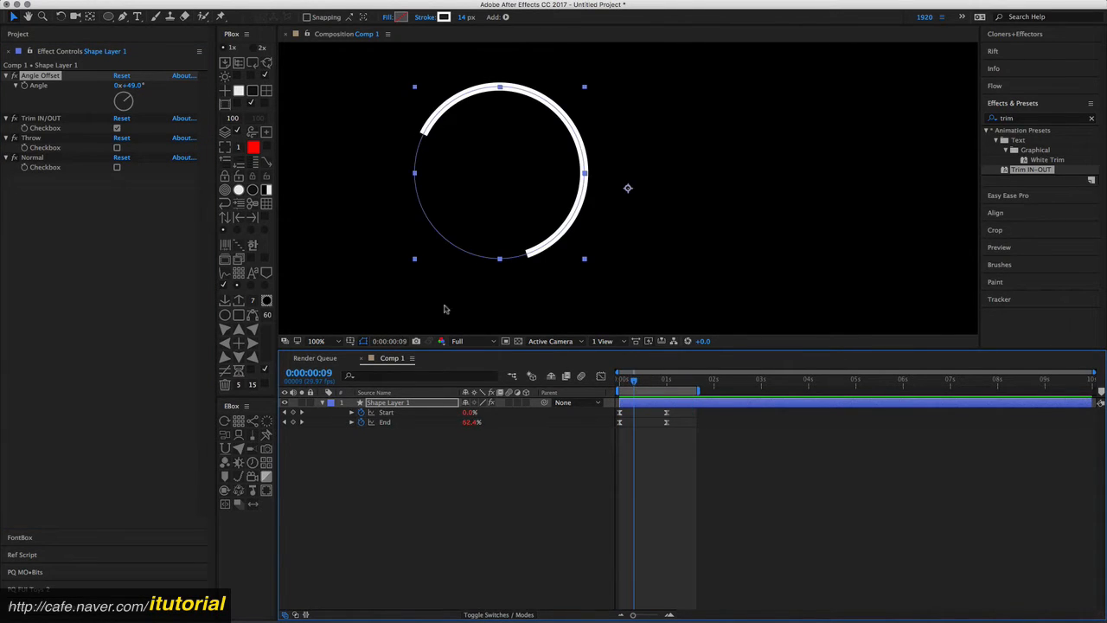
Step: Set the Angle Offset to 180° and scrub through the opening frames of the trim animation
left_click(134, 85)
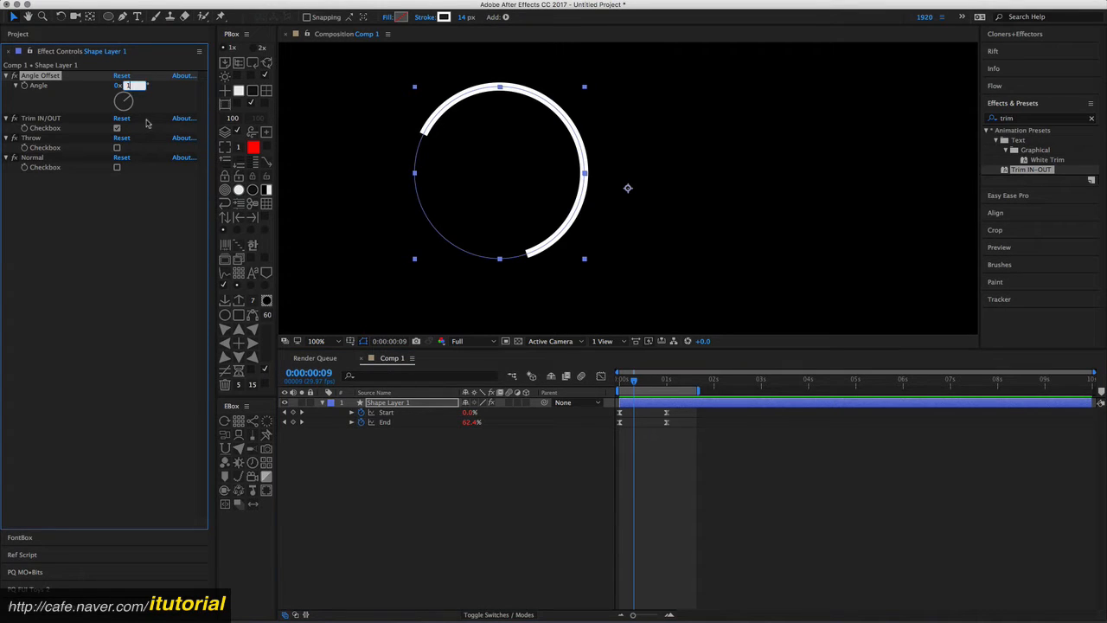
key("Return")
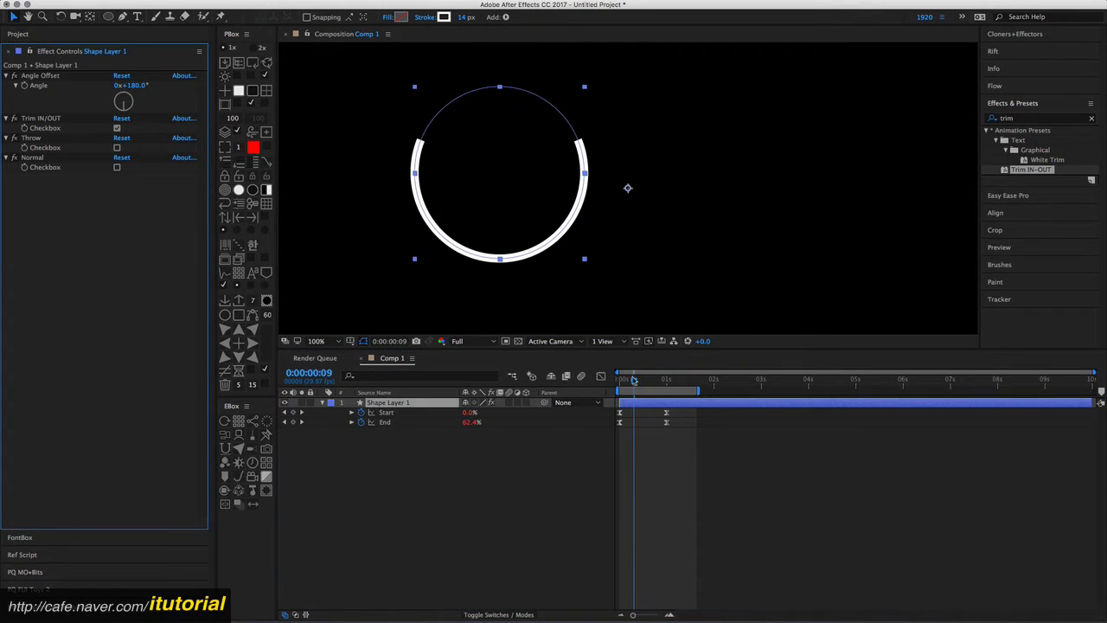
mouse_move(623, 384)
left_mouse_down()
mouse_move(650, 383)
mouse_move(638, 384)
left_mouse_up()
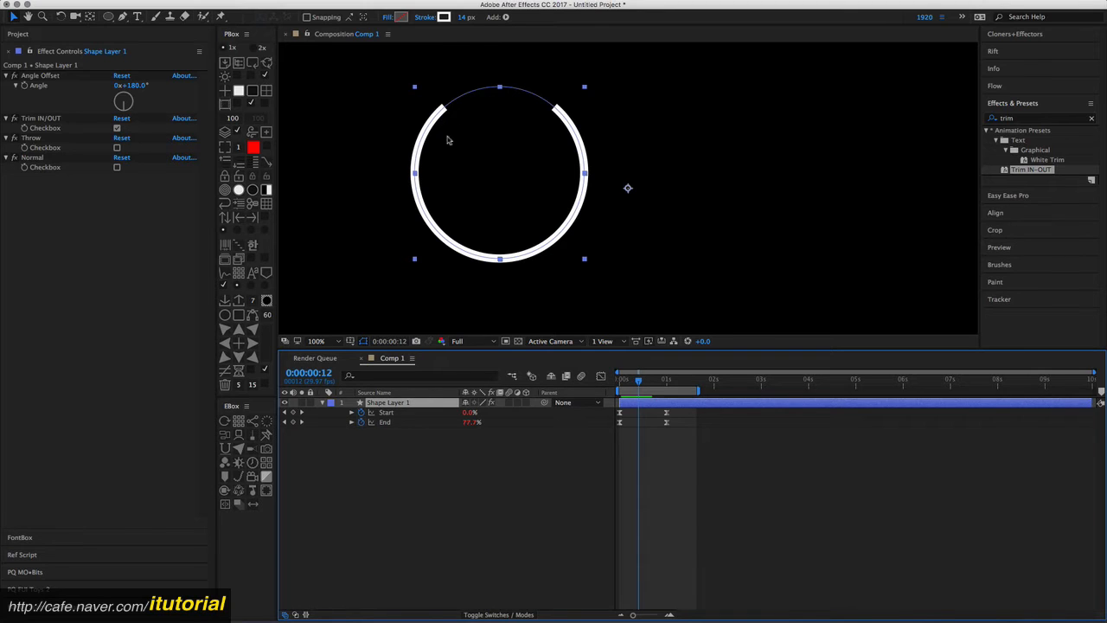
Step: Disable the Trim IN/OUT checkbox and preview the circle's trim-out animation from the first frame
left_click(117, 128)
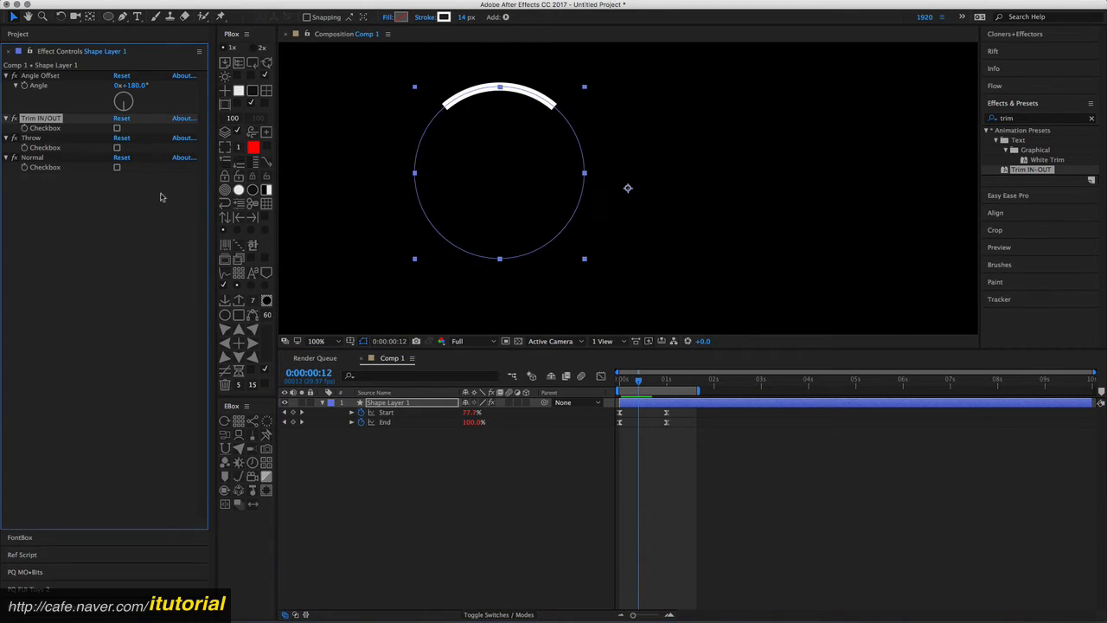
left_click_drag(637, 382, 619, 383)
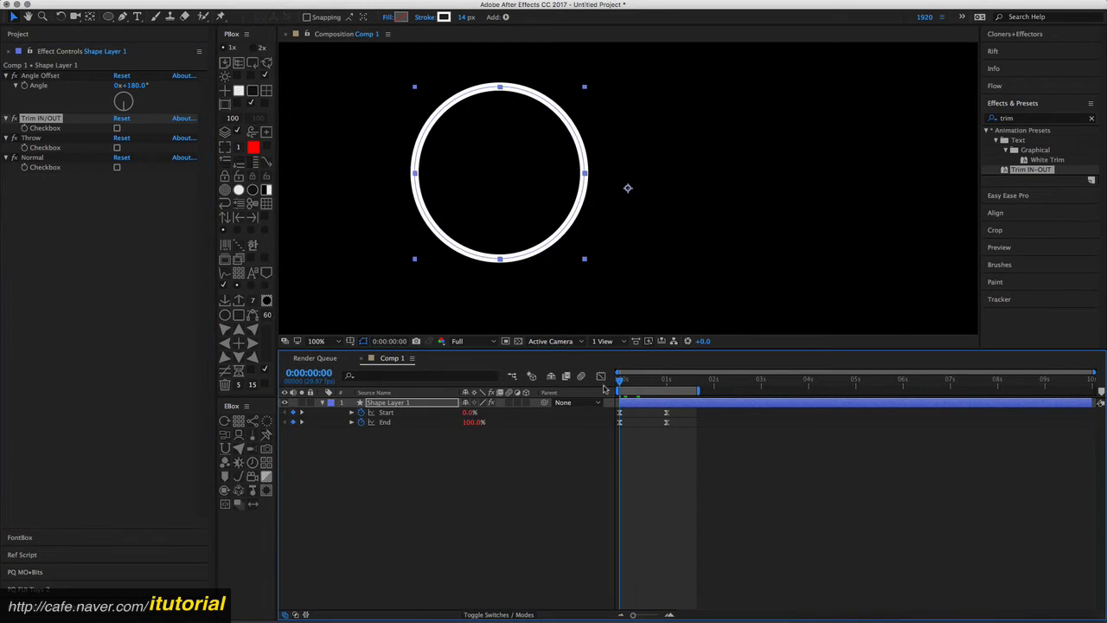
key("space")
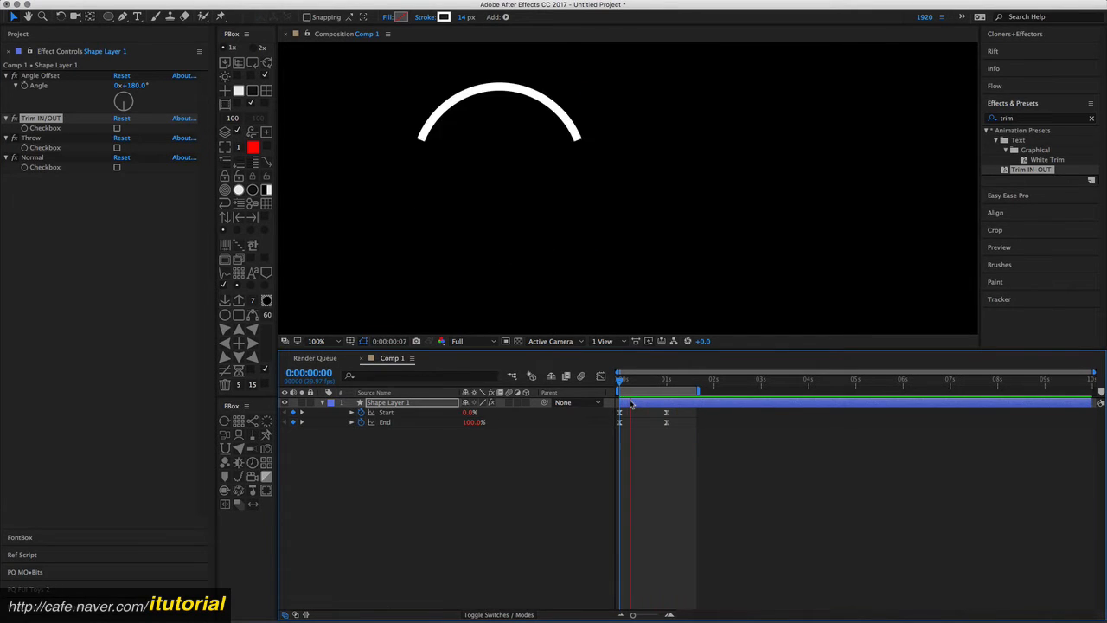
Step: Set the Angle Offset to 0° and preview the trim-out animation from the first frame
left_click(129, 86)
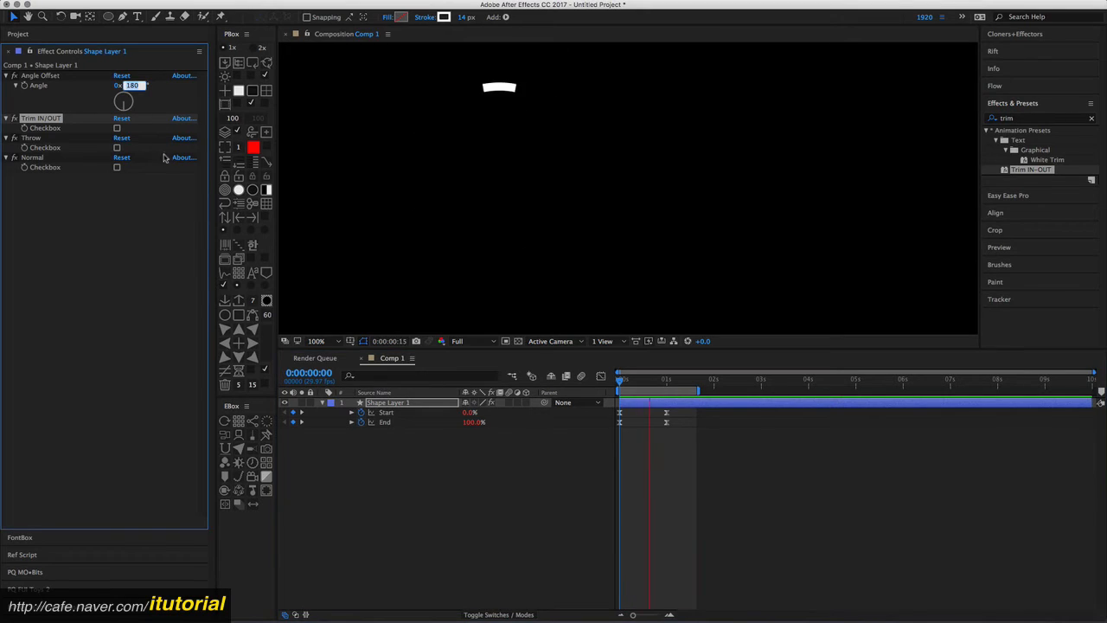
type("0")
key("Return")
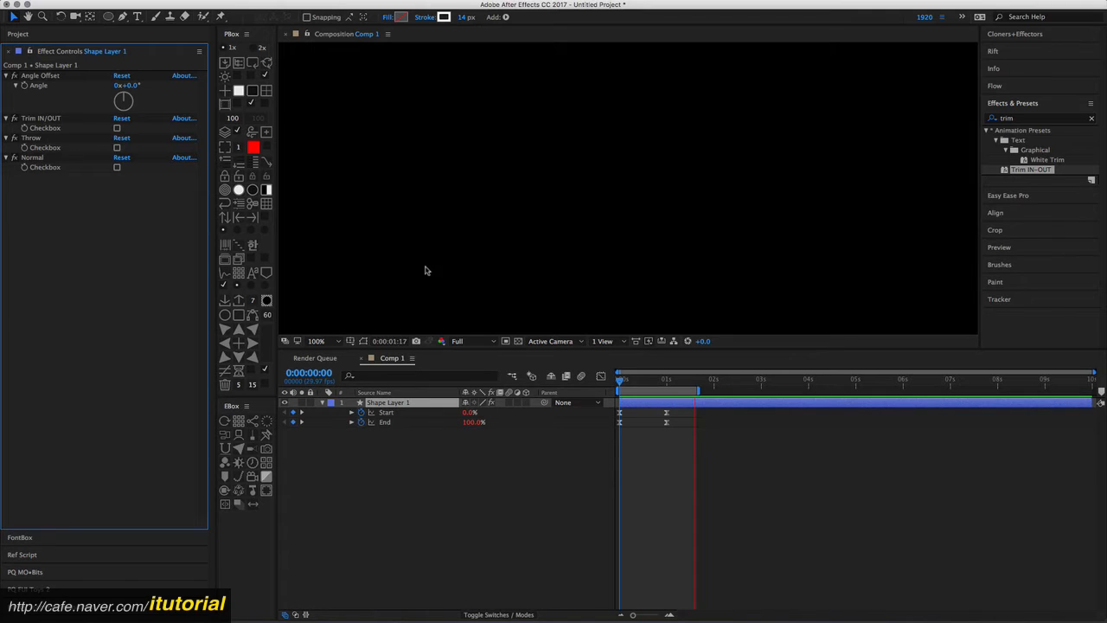
key("space")
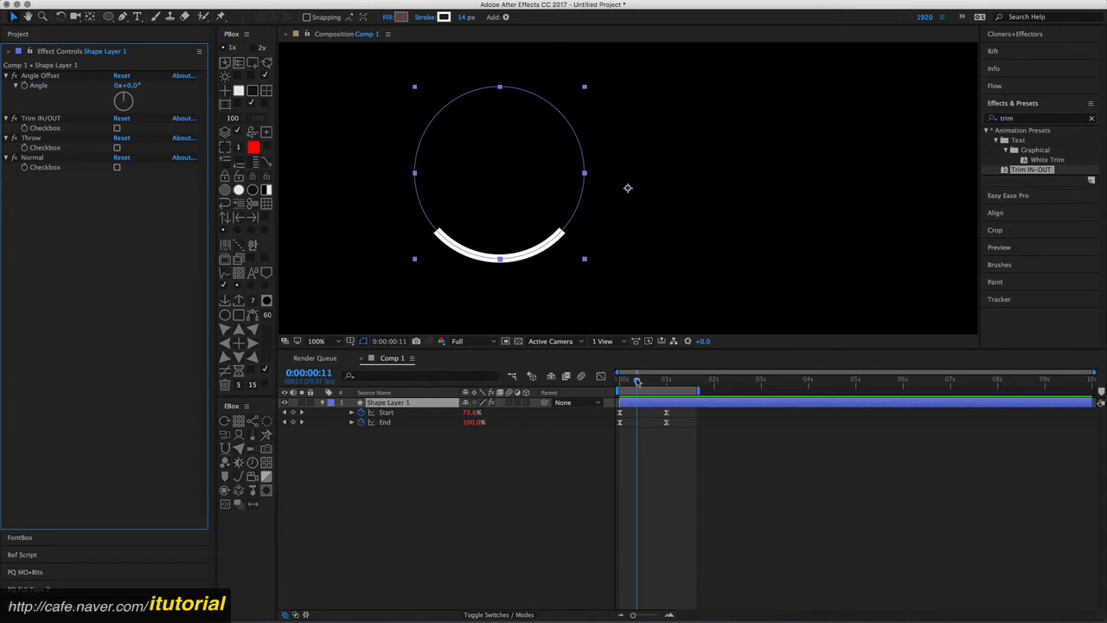
left_click_drag(637, 381, 619, 353)
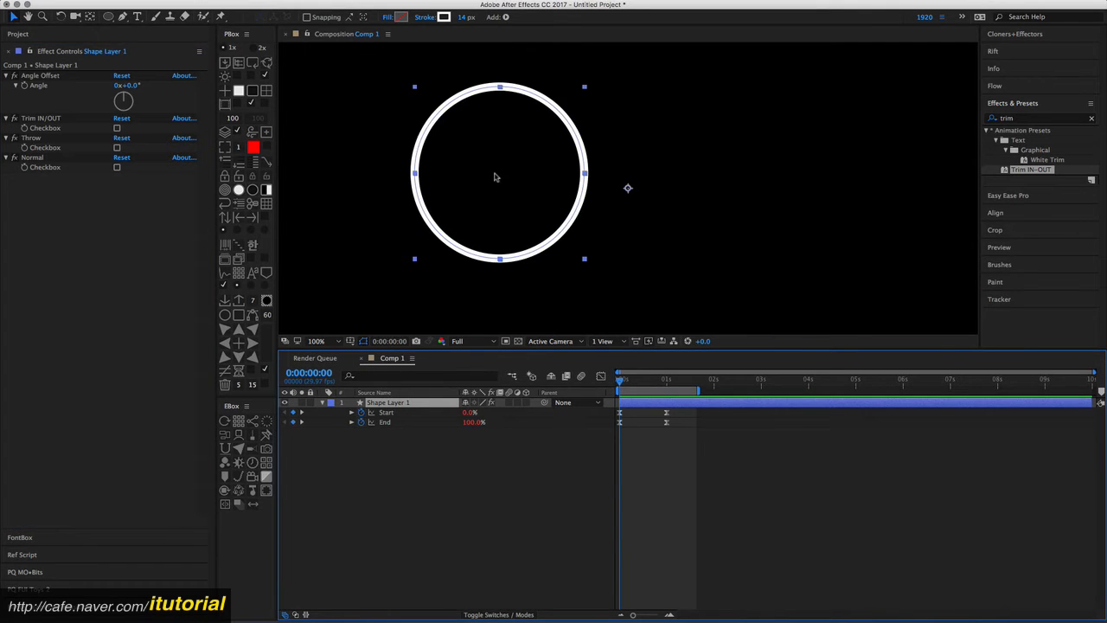
key("space")
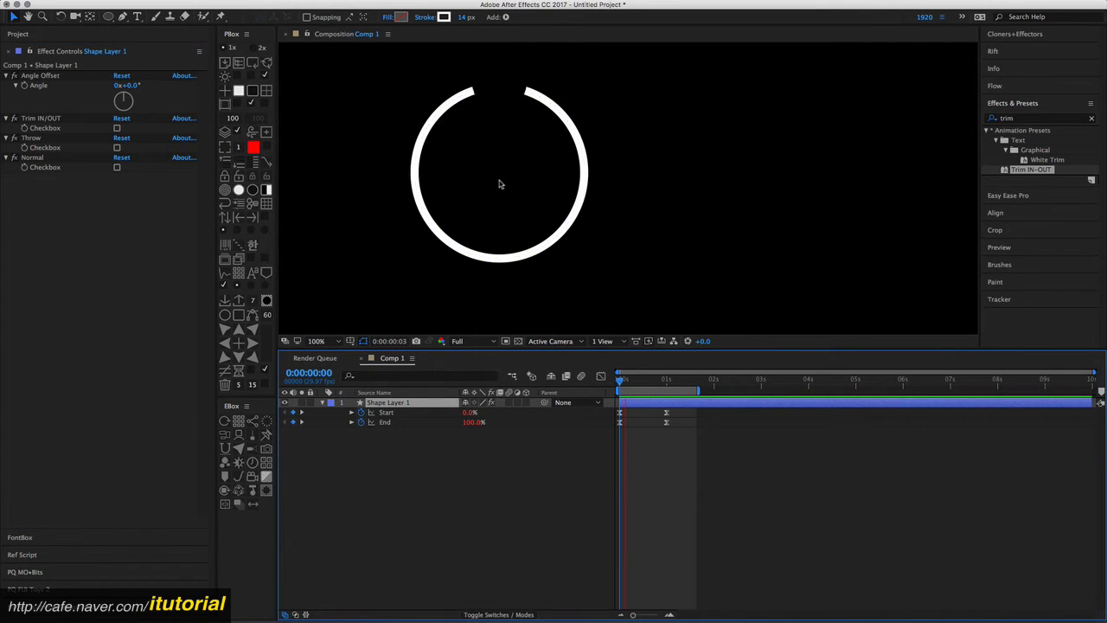
Step: Enable the Throw checkbox and the Trim IN/OUT checkbox on Shape Layer 1 during the looping preview
left_click(117, 148)
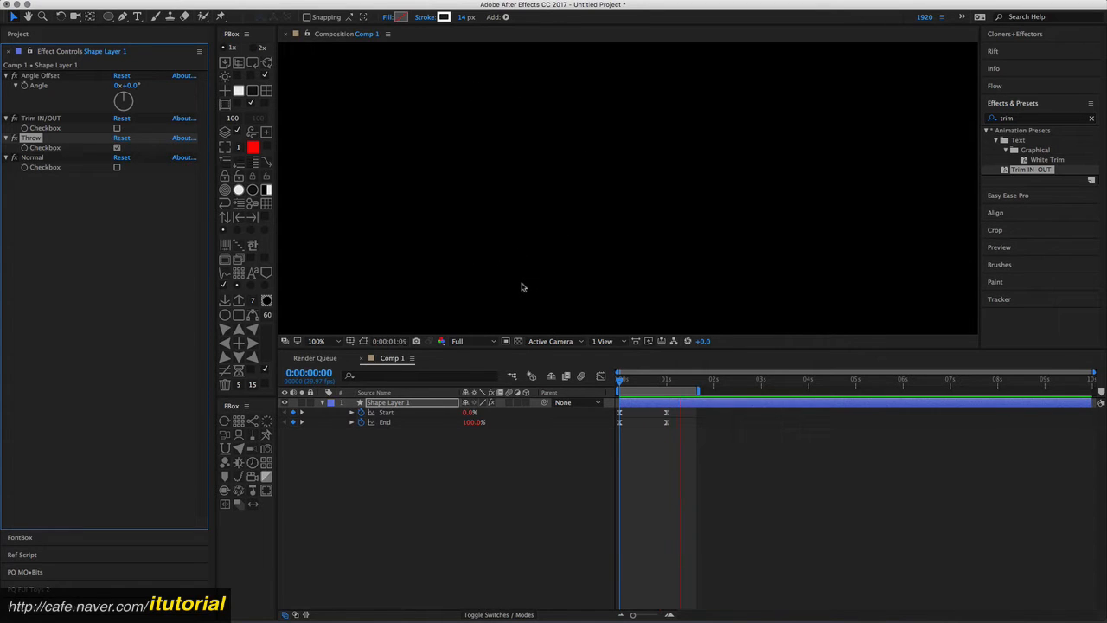
left_click(117, 128)
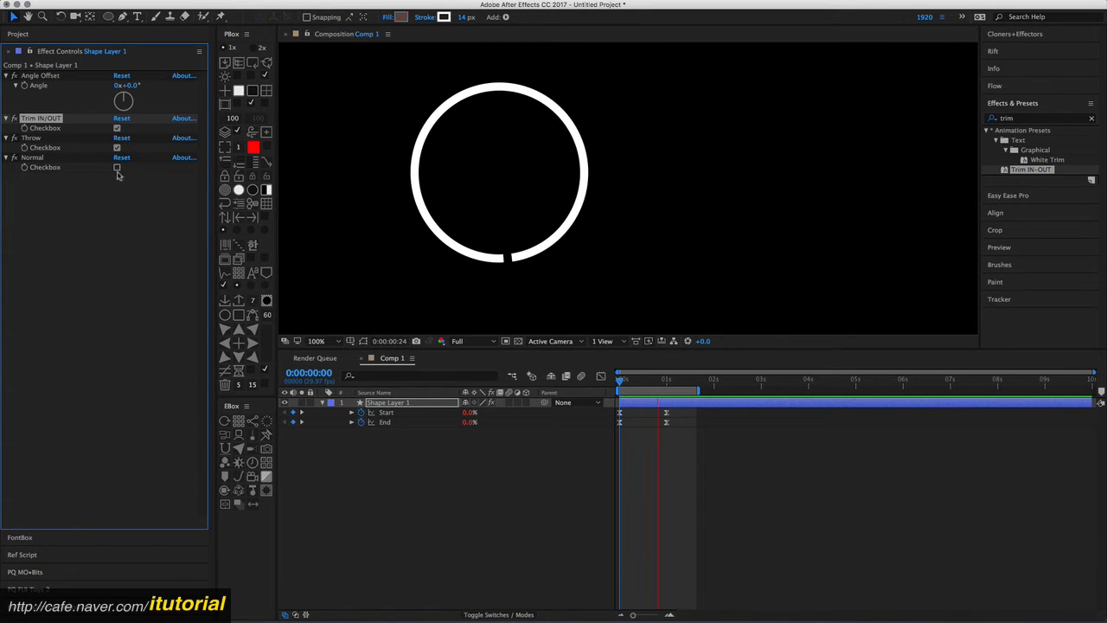
Step: Enable the Normal checkbox and preview the circle's animation from the first frame, first with Trim IN/OUT enabled and again with it disabled
key("space")
left_click_drag(655, 386, 617, 381)
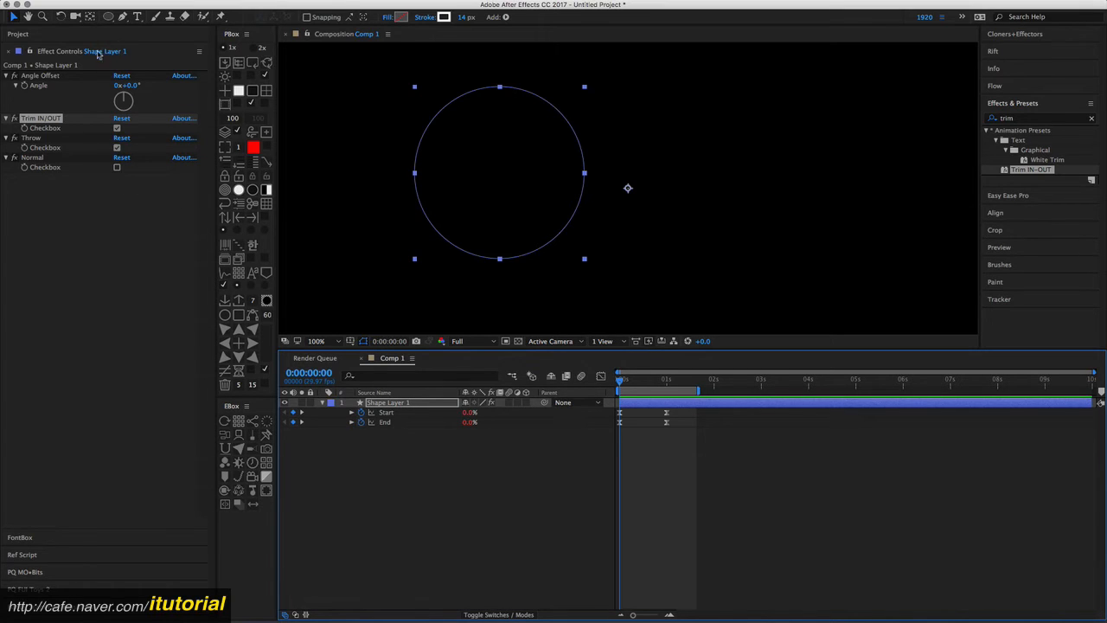
left_click(117, 168)
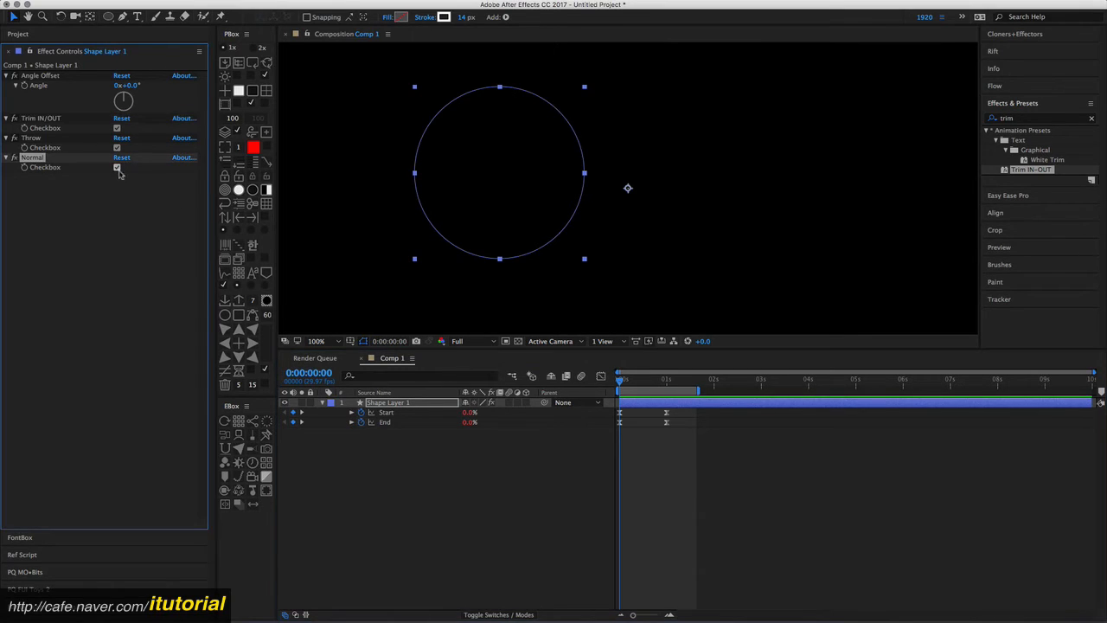
key("space")
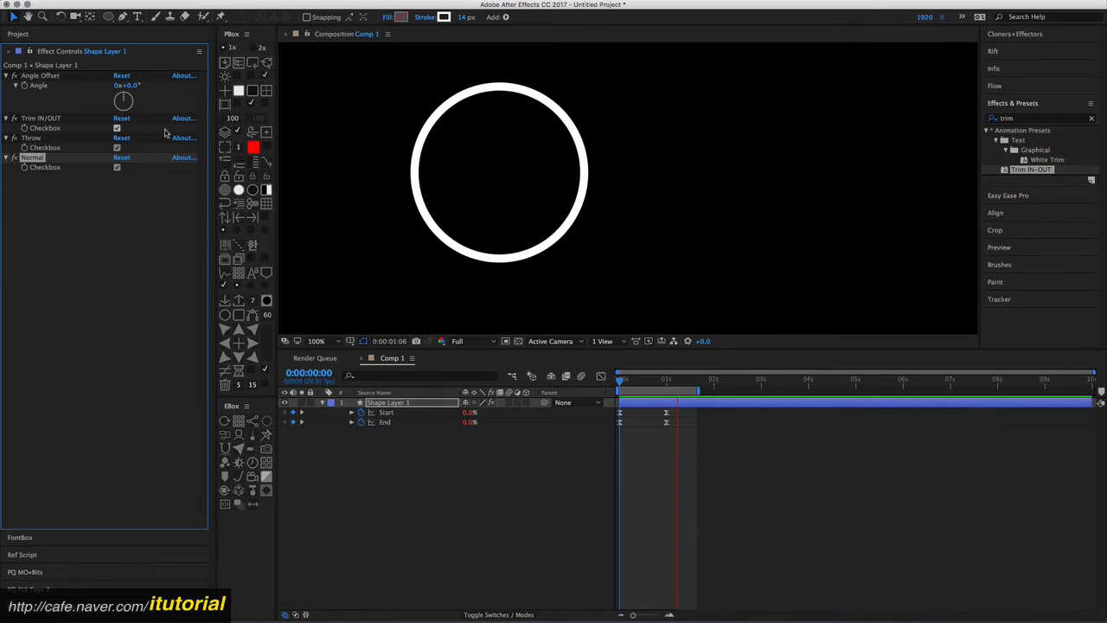
left_click(116, 128)
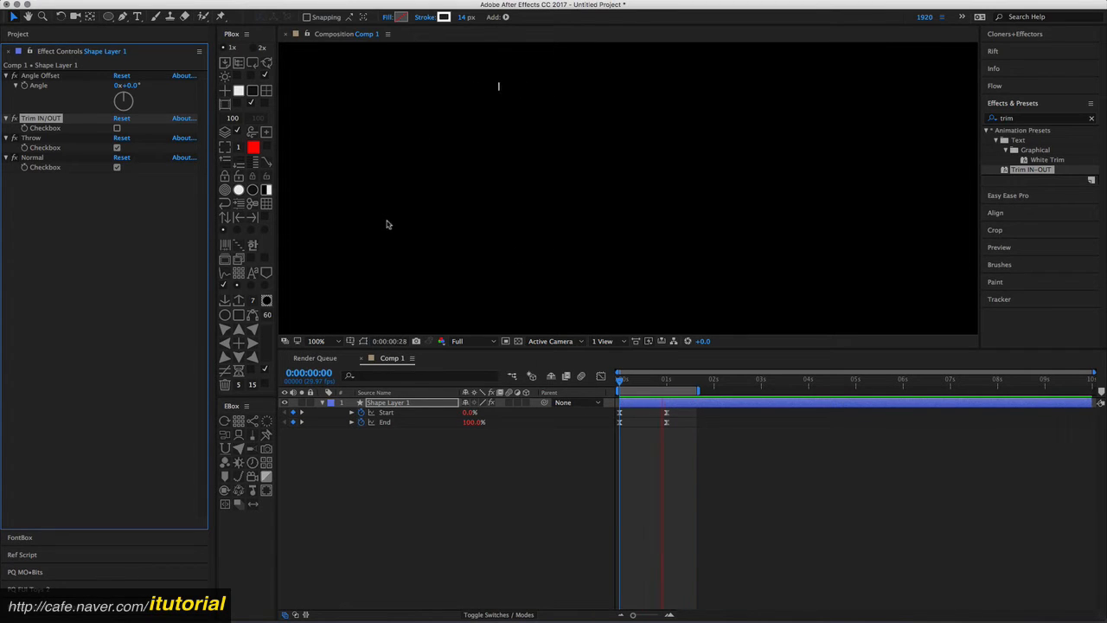
key("space")
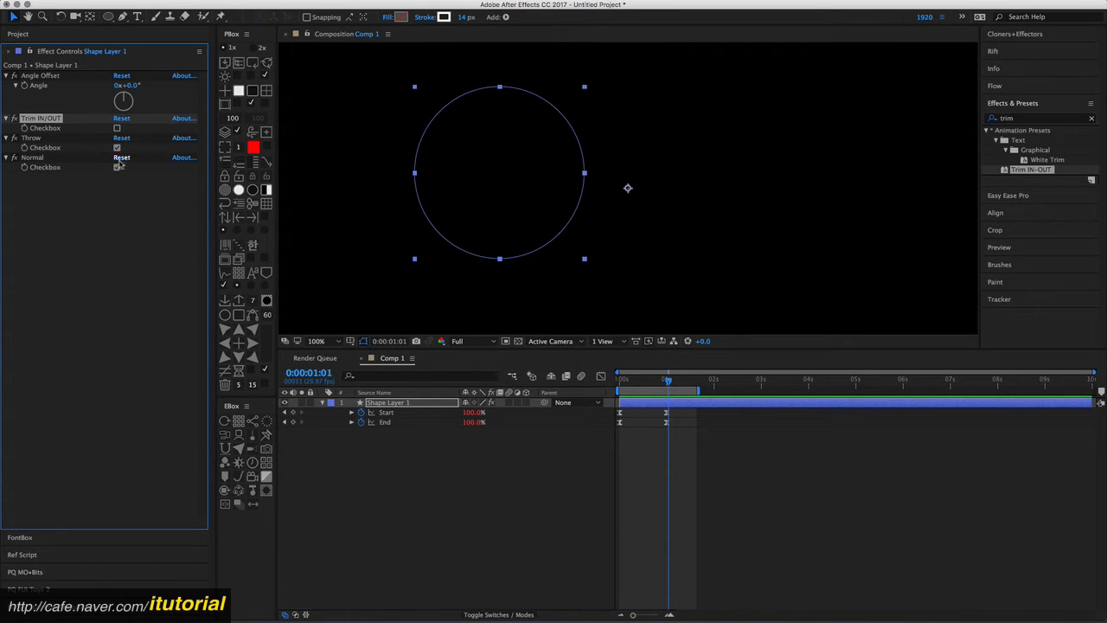
Step: Disable the Throw and Normal checkboxes and enable the Trim IN/OUT checkbox for the circle
left_click(117, 148)
left_click(117, 167)
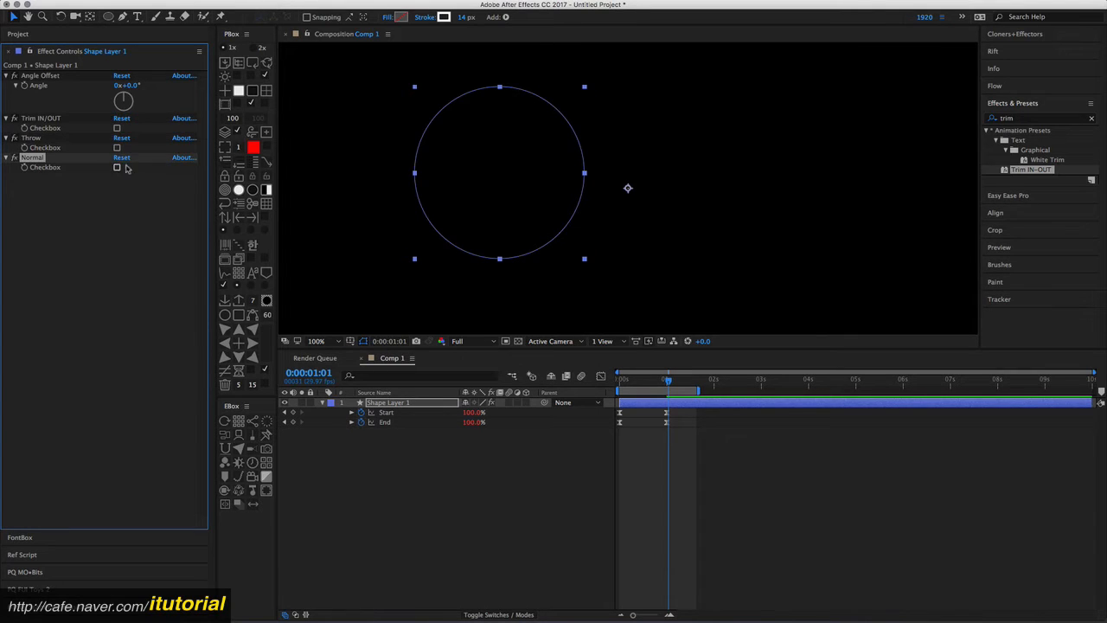
left_click(116, 128)
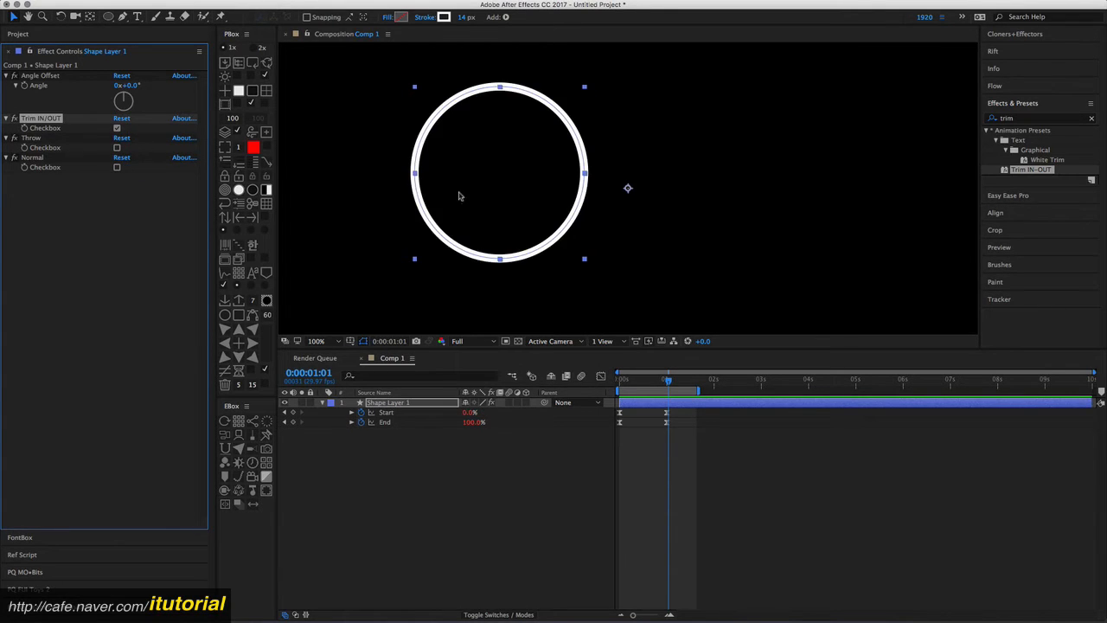
Step: Delete the circle's layer, Shape Layer 1, from Comp 1
left_click(405, 432)
left_click(400, 404)
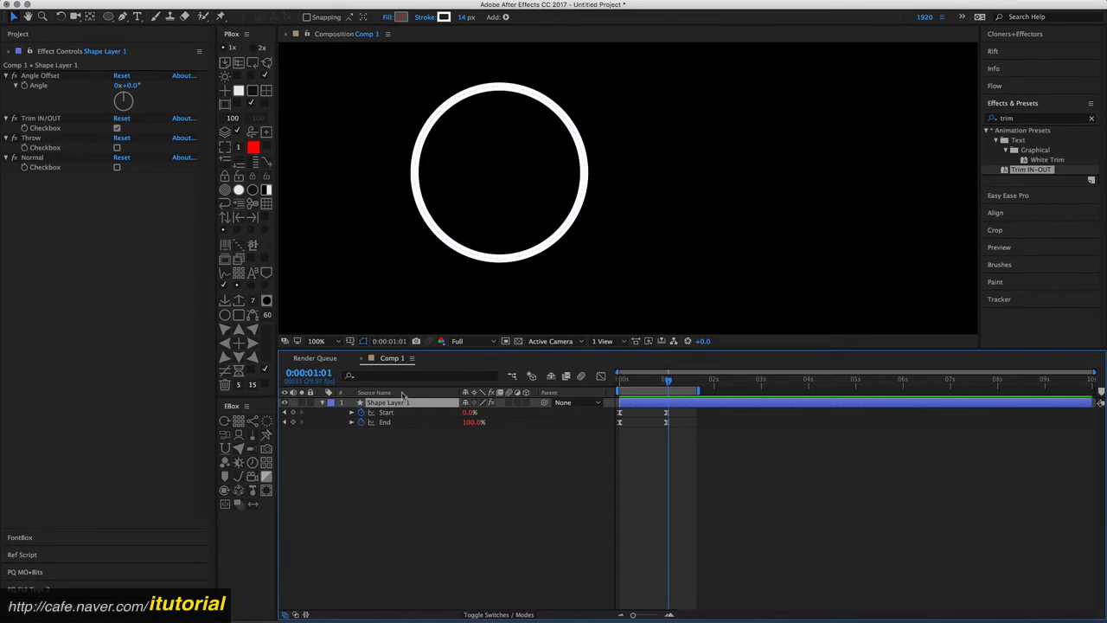
key("Delete")
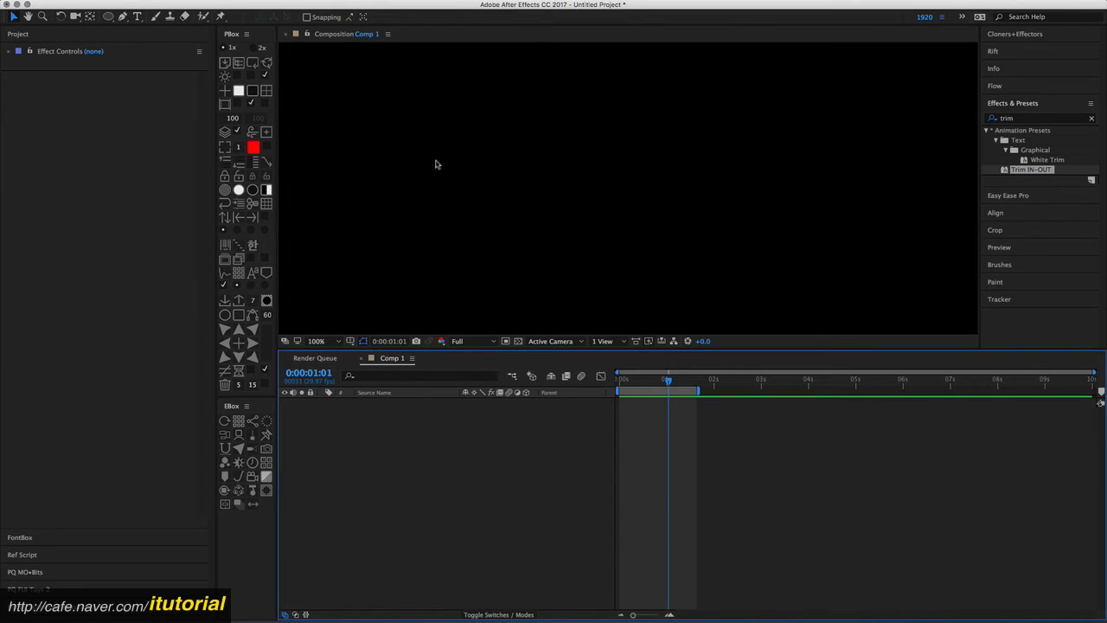
Step: Draw an open, three-point wavy path with the Pen tool across the composition, rising to a crest and descending on the far side
left_click(123, 16)
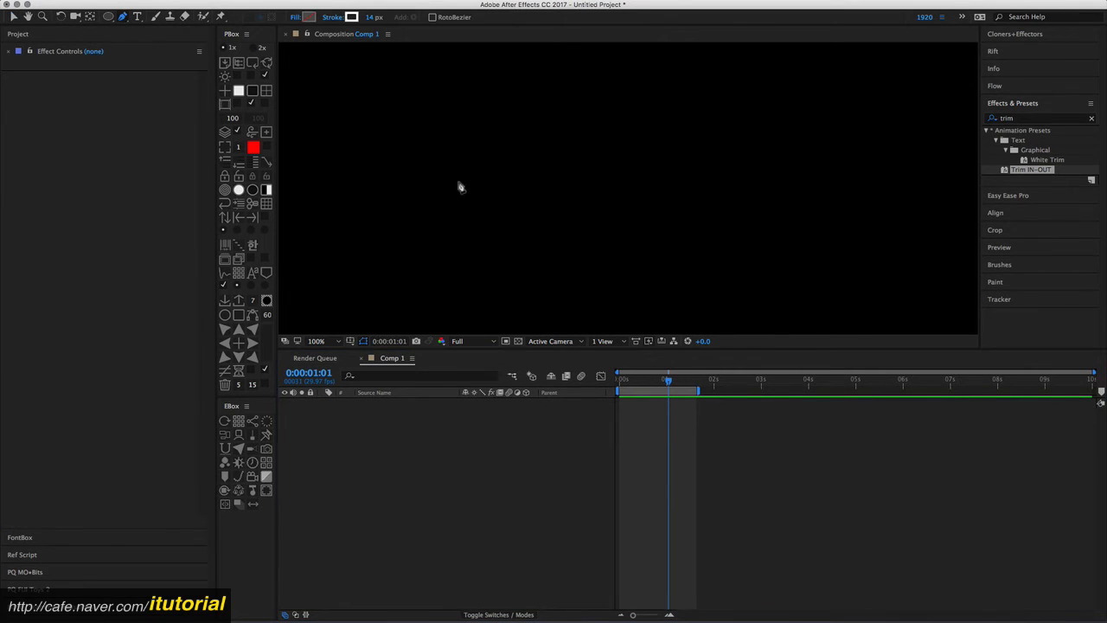
left_click_drag(398, 198, 431, 180)
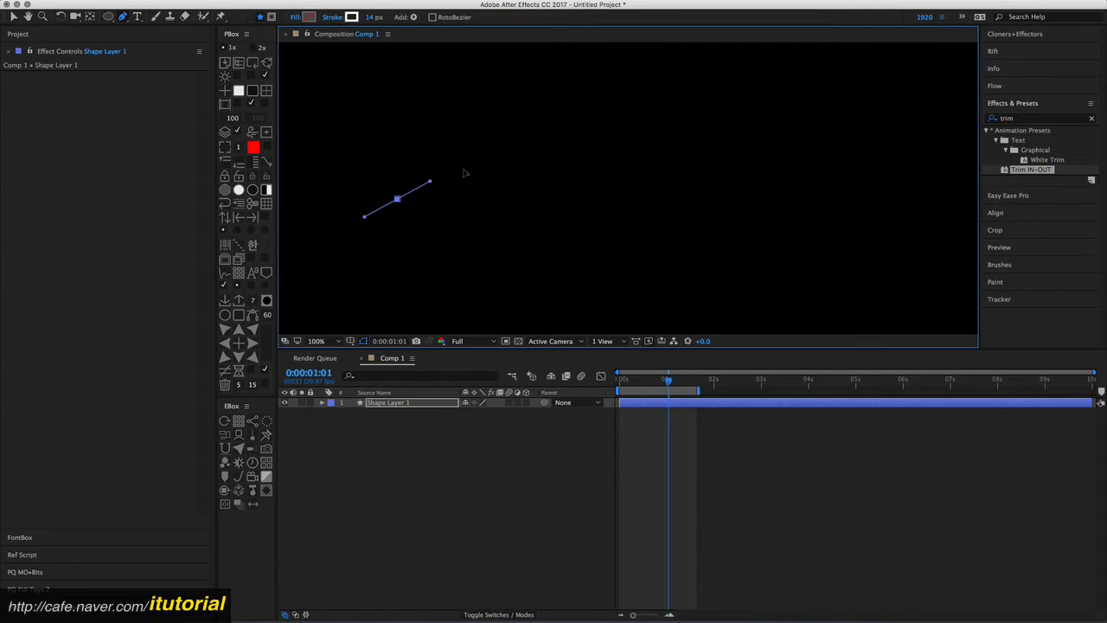
left_click_drag(611, 146, 695, 191)
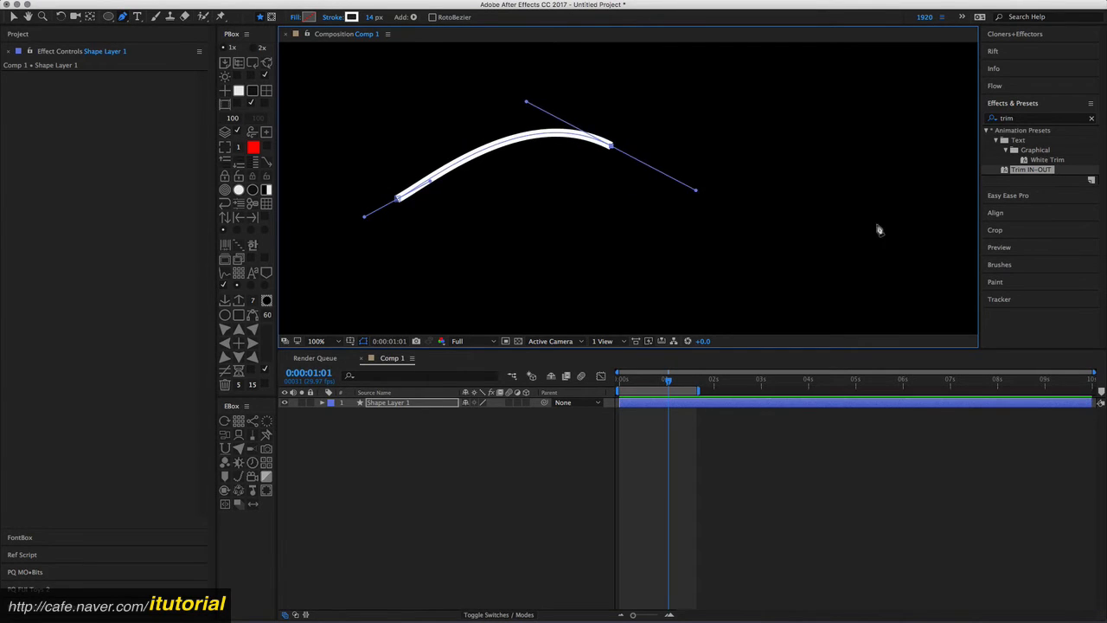
left_click_drag(877, 222, 913, 213)
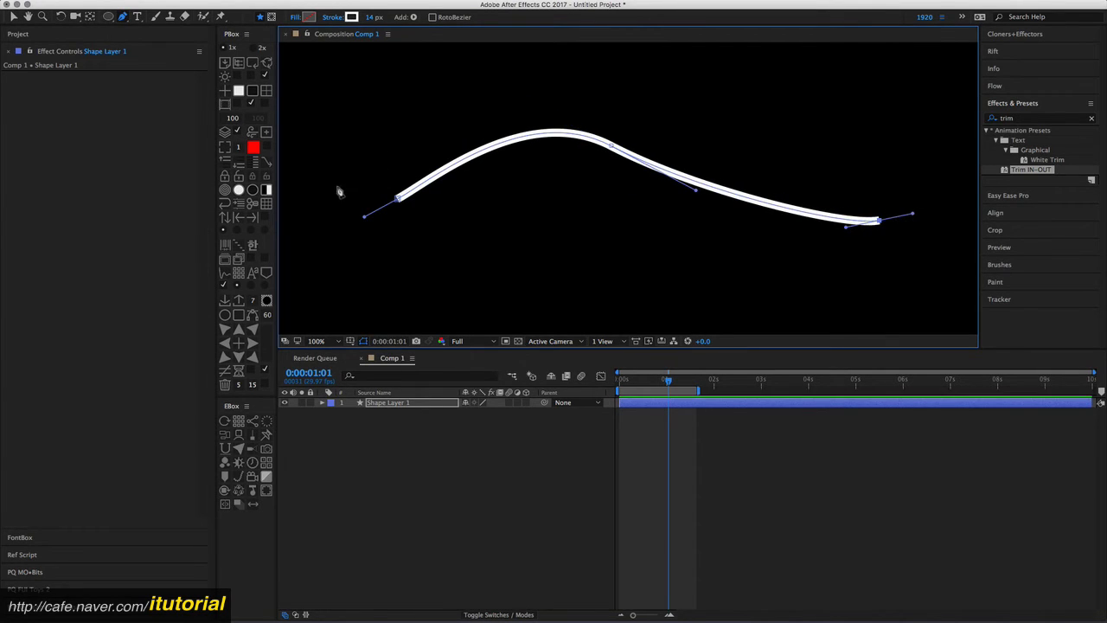
left_click(14, 17)
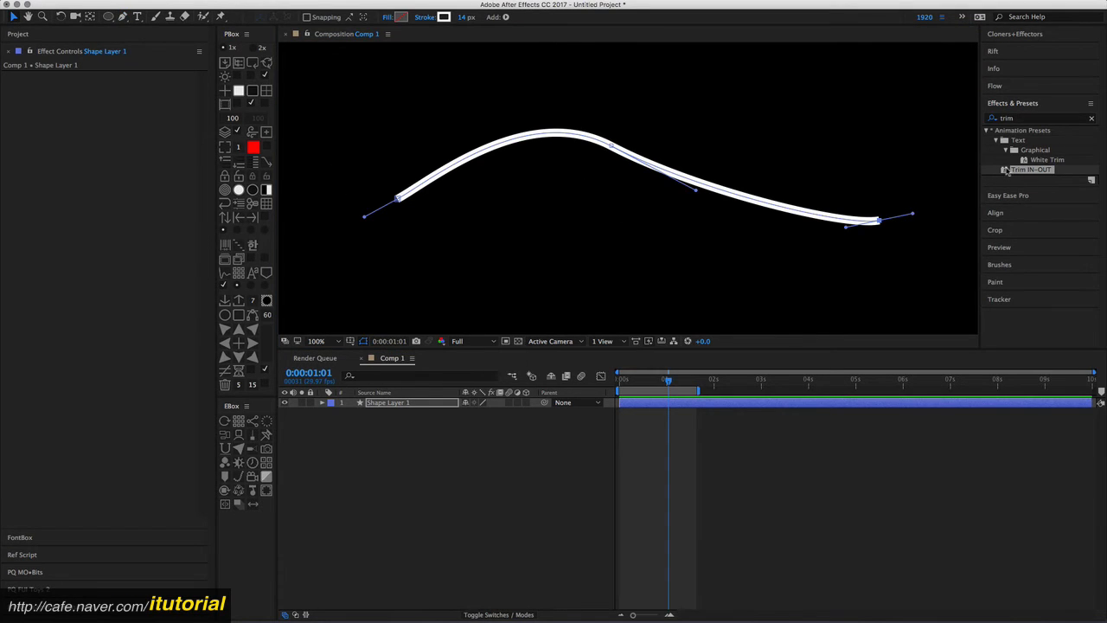
Step: Apply the Trim IN-OUT preset to the wavy line's layer and reveal its Start and End keyframes
left_click_drag(1006, 170, 395, 411)
left_click(676, 407)
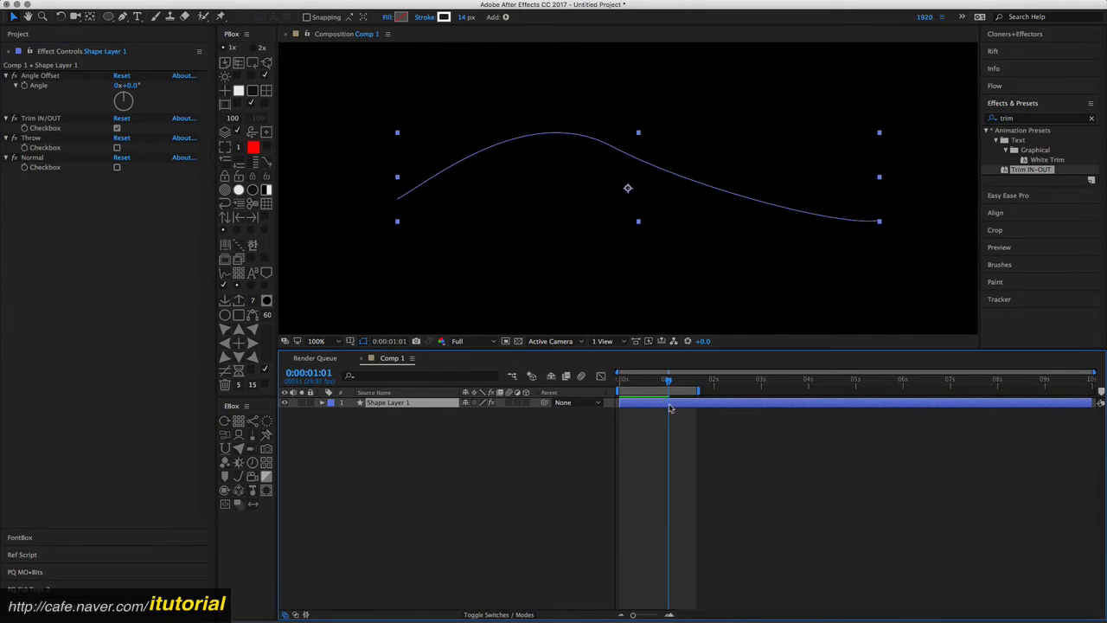
key("u")
Step: Shift the Start and End keyframes earlier, close to the start of the timeline, and preview the line from the first frame
mouse_move(671, 383)
left_mouse_down()
mouse_move(705, 382)
mouse_move(682, 383)
mouse_move(720, 427)
mouse_move(674, 425)
left_mouse_up()
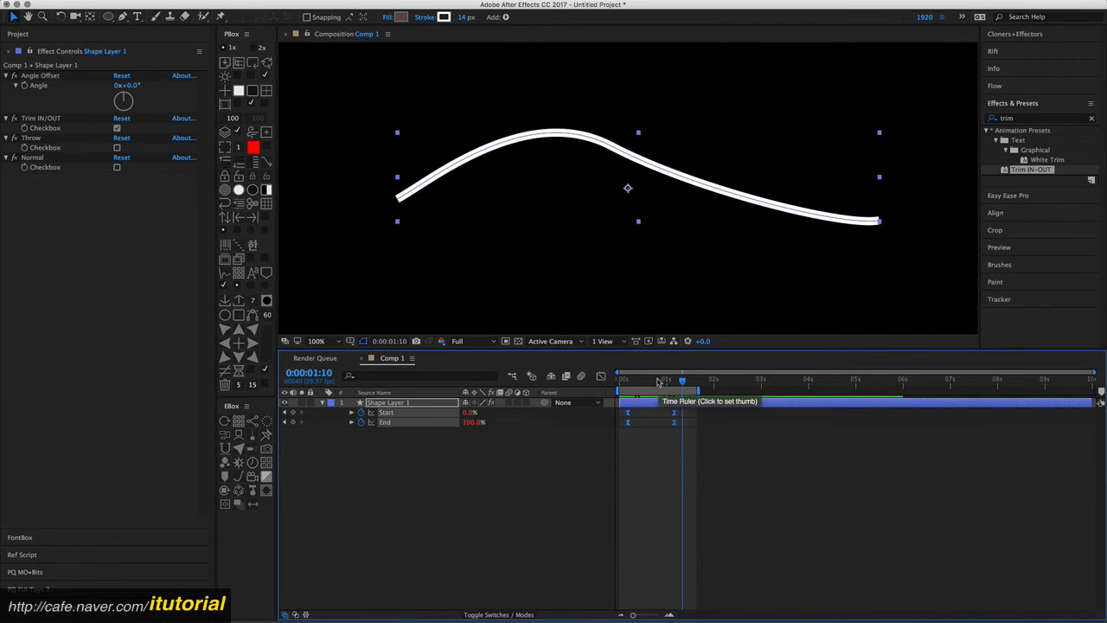
key("Home")
key("space")
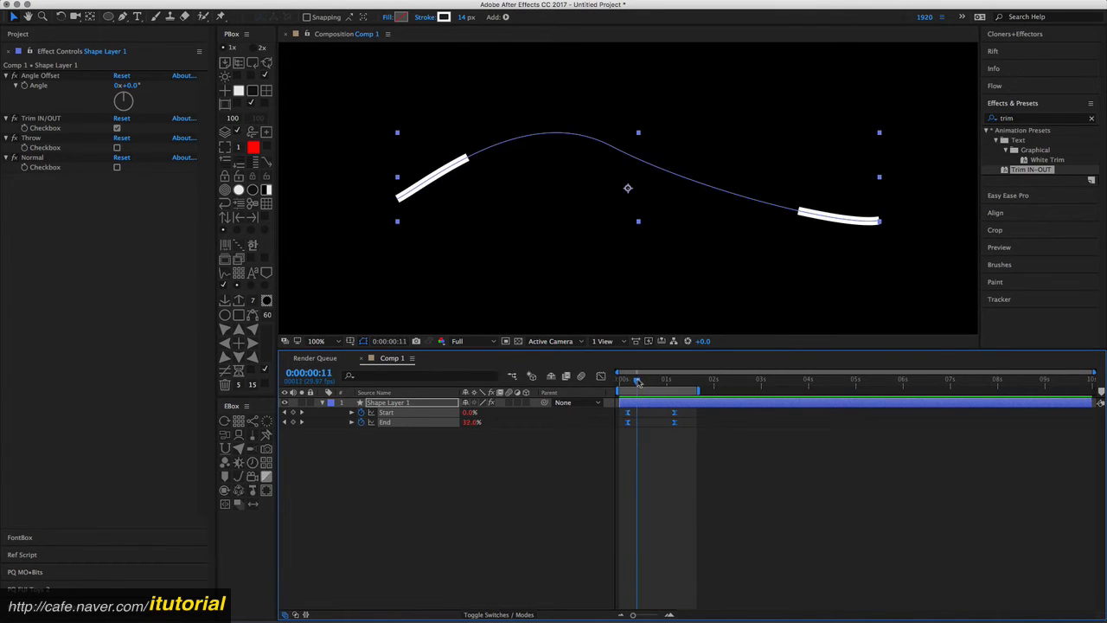
Step: Set the Angle Offset to 74° and preview how the line trims in over the opening frames
left_click_drag(130, 89, 176, 88)
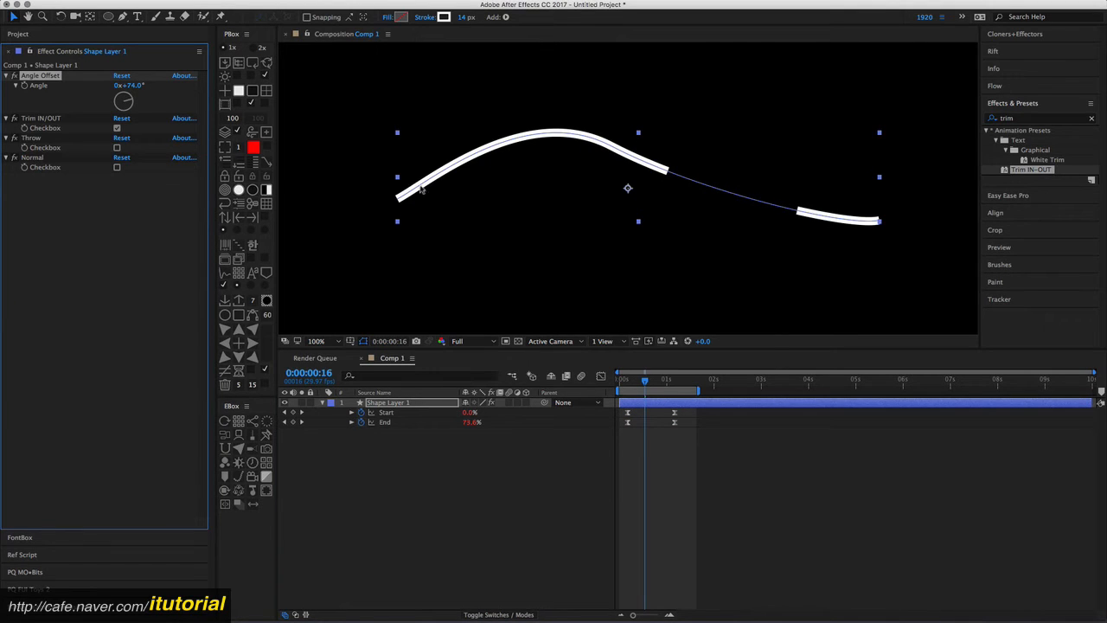
left_click_drag(642, 382, 635, 382)
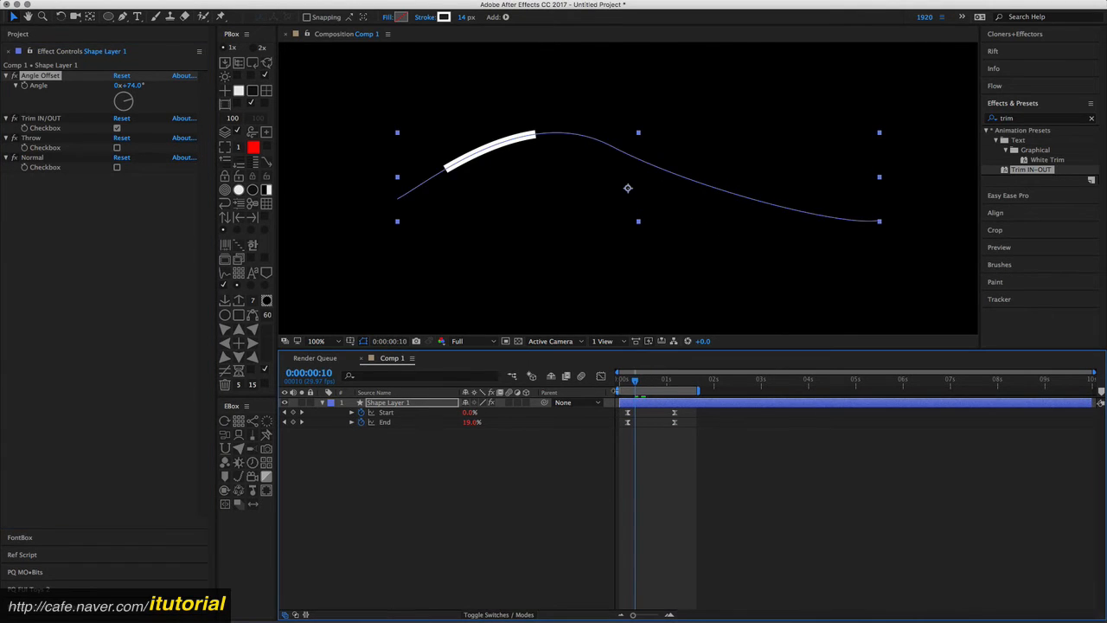
key("space")
key("space")
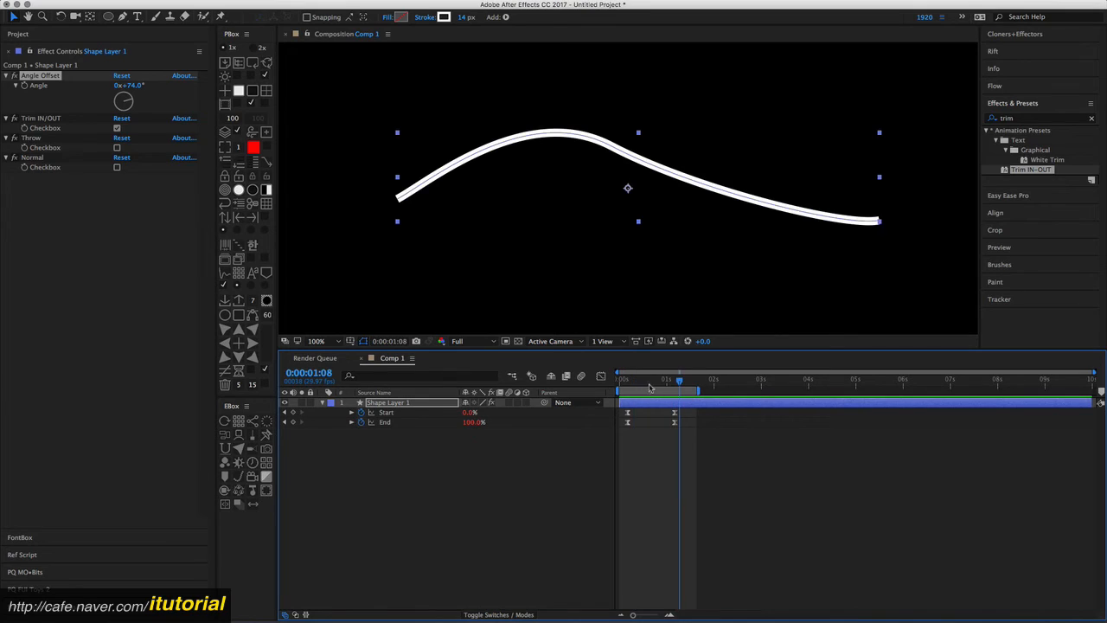
key("space")
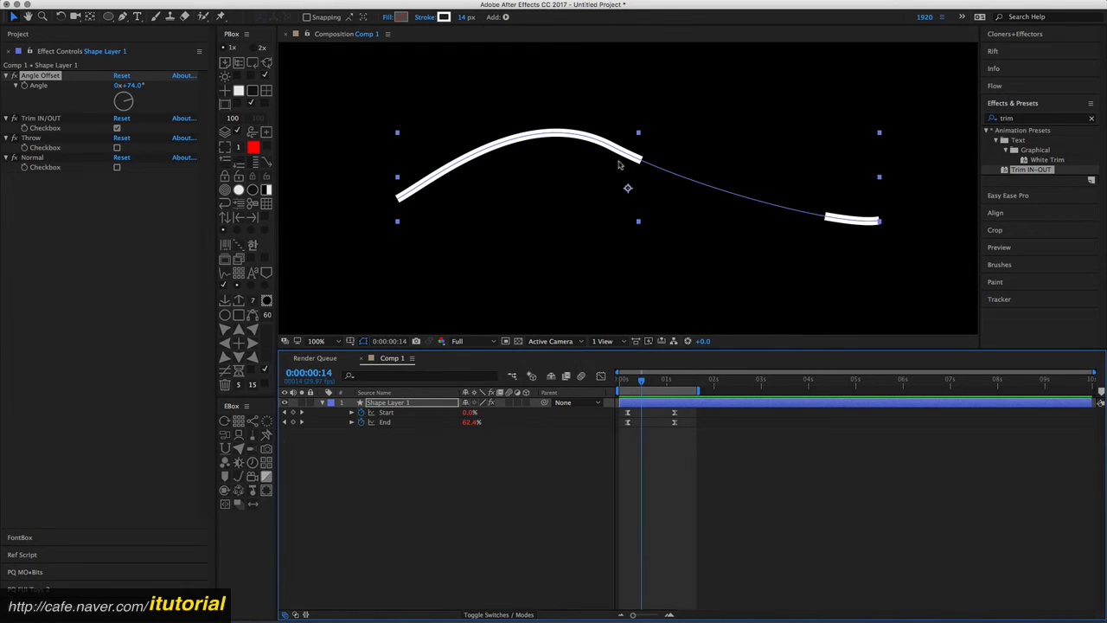
Step: Set the Angle Offset to 180° and preview the line's trim-in animation from the first frame
left_click(142, 85)
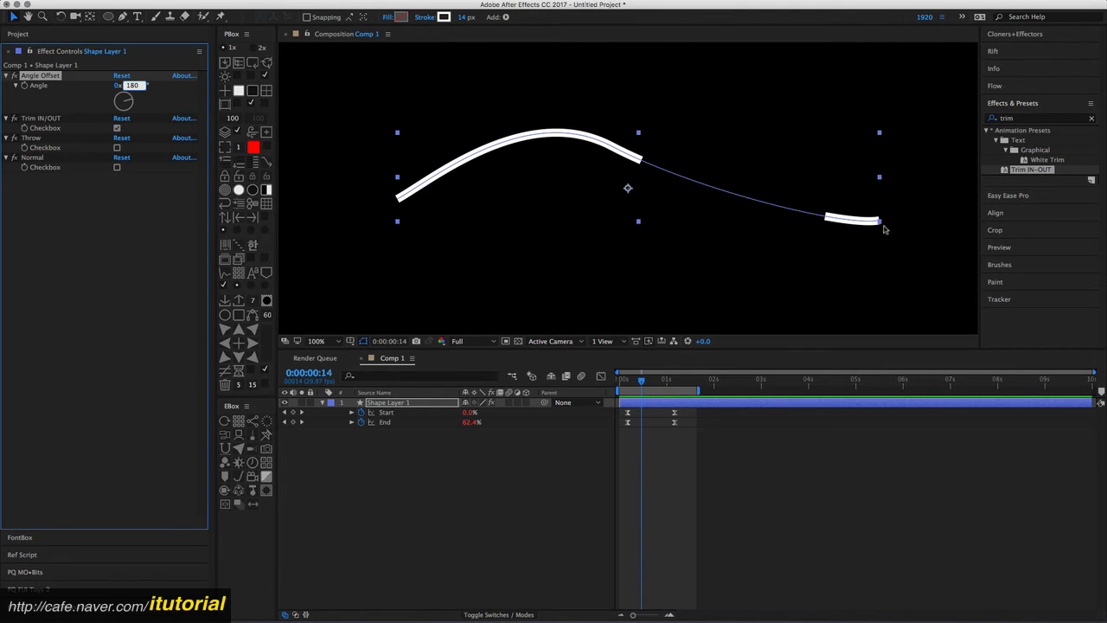
left_click(153, 227)
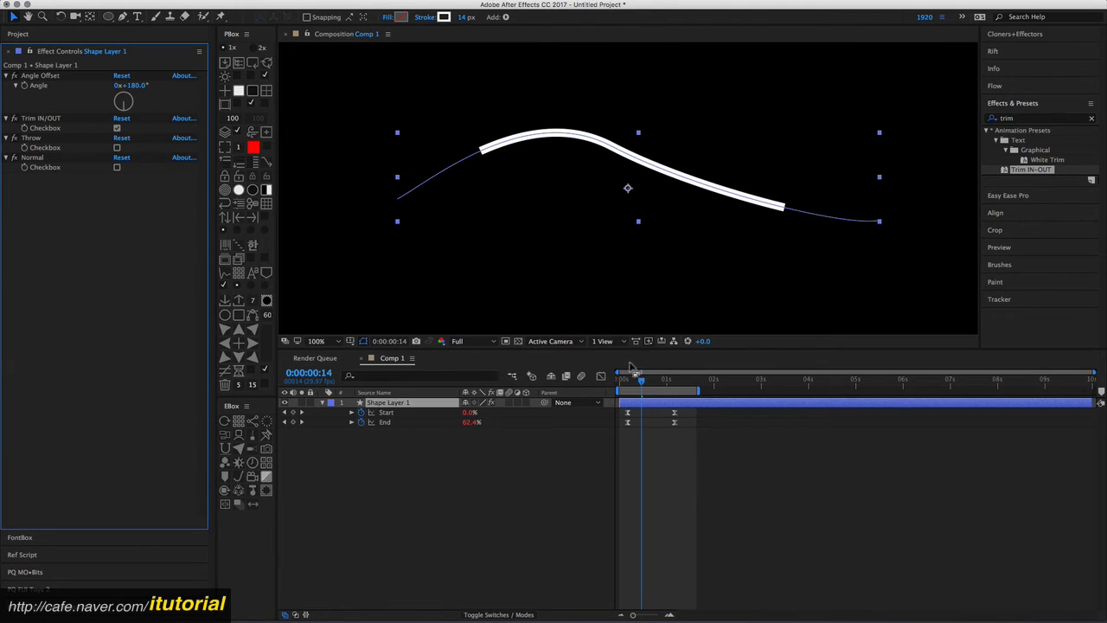
left_click_drag(641, 382, 615, 391)
key("space")
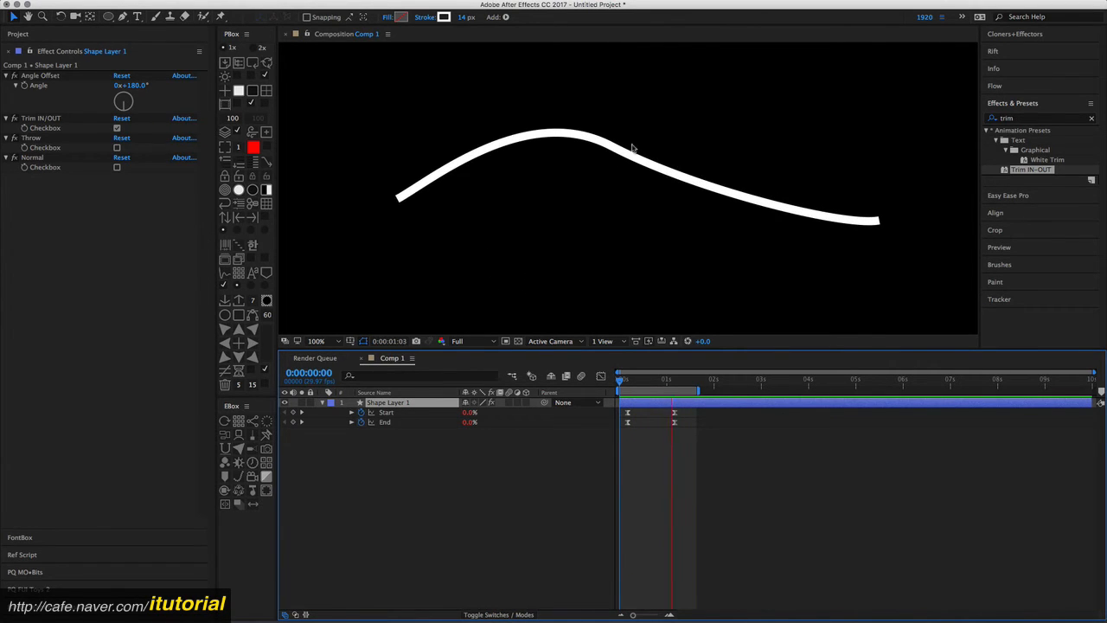
Step: Compare the line's trim-in animation with the Angle Offset at 0° and again at 180° during the looping preview
left_click(132, 85)
type("0")
key("Return")
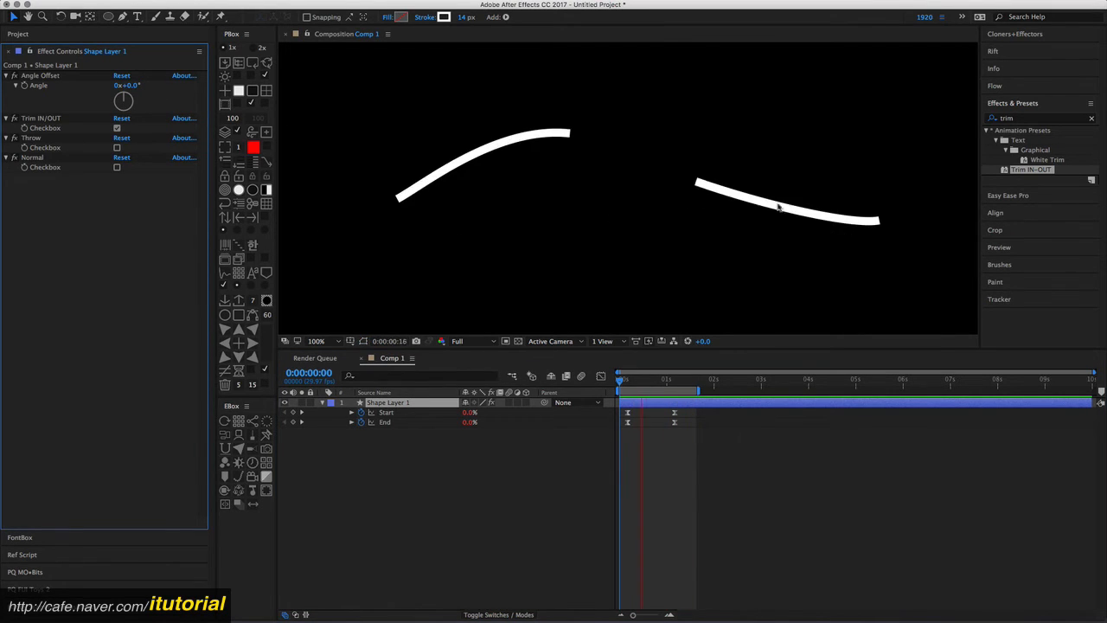
left_click(130, 85)
type("180")
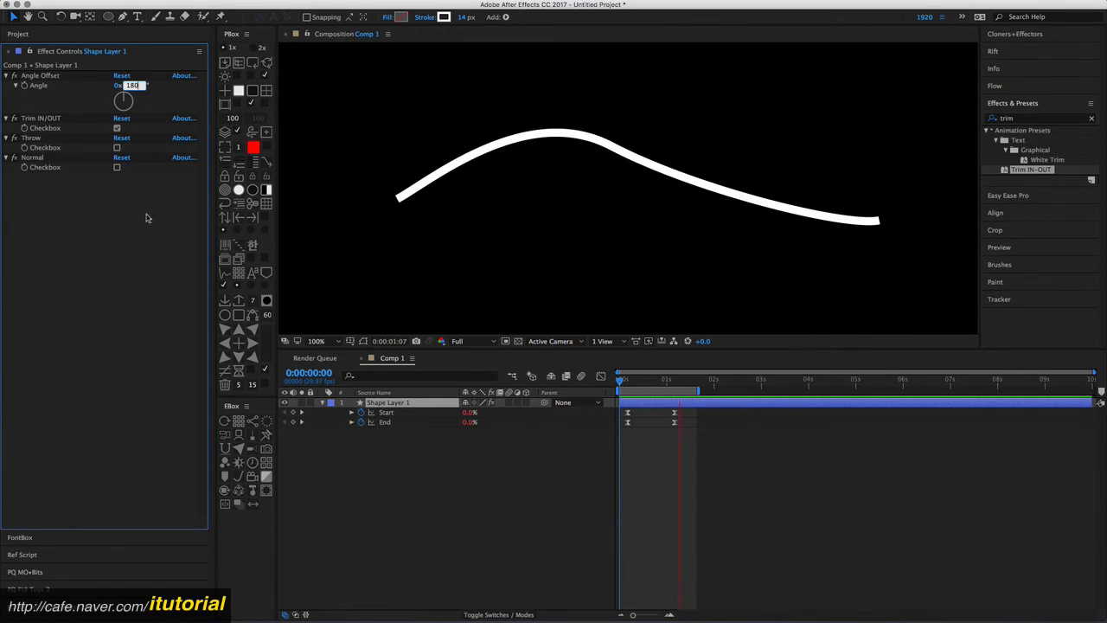
key("Return")
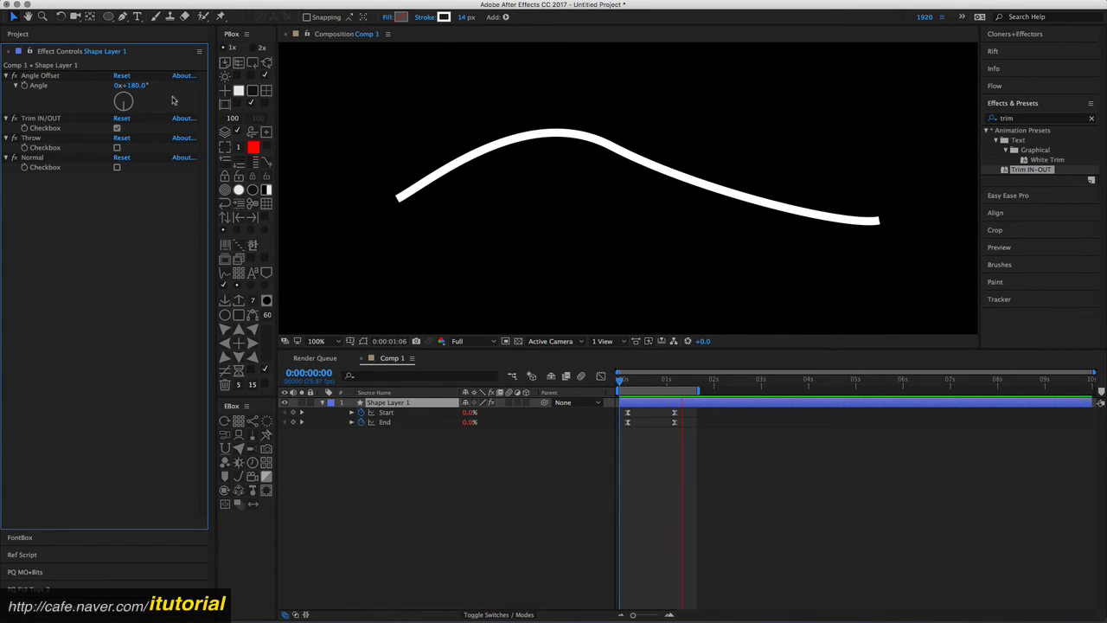
Step: Disable the Trim IN/OUT checkbox and set the Angle Offset to 0° while the line's preview loops
left_click(117, 128)
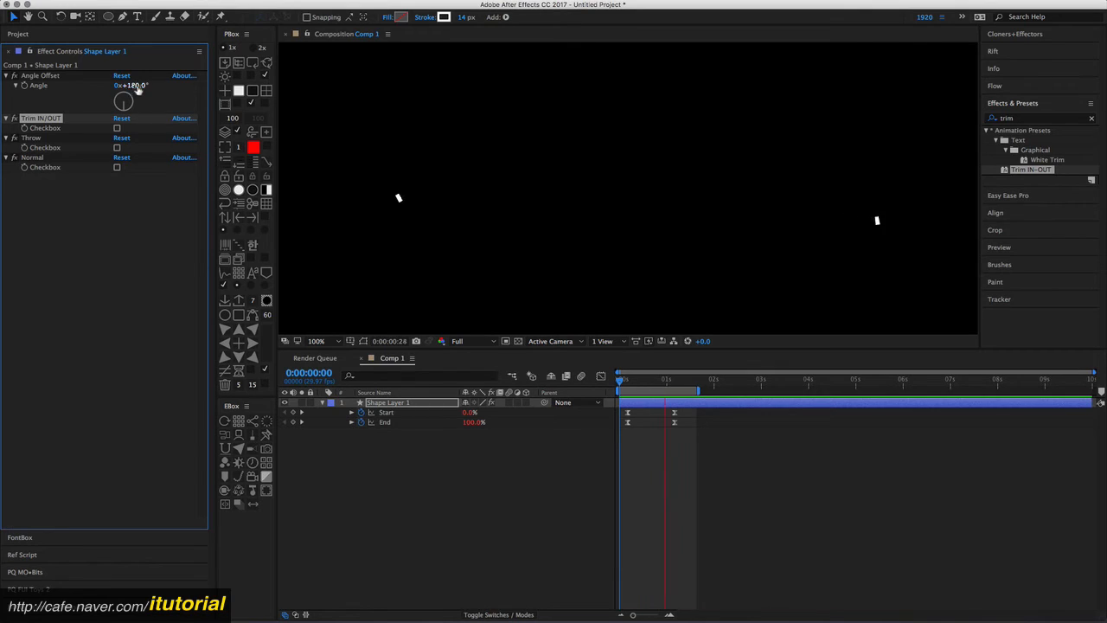
left_click(130, 85)
type("0")
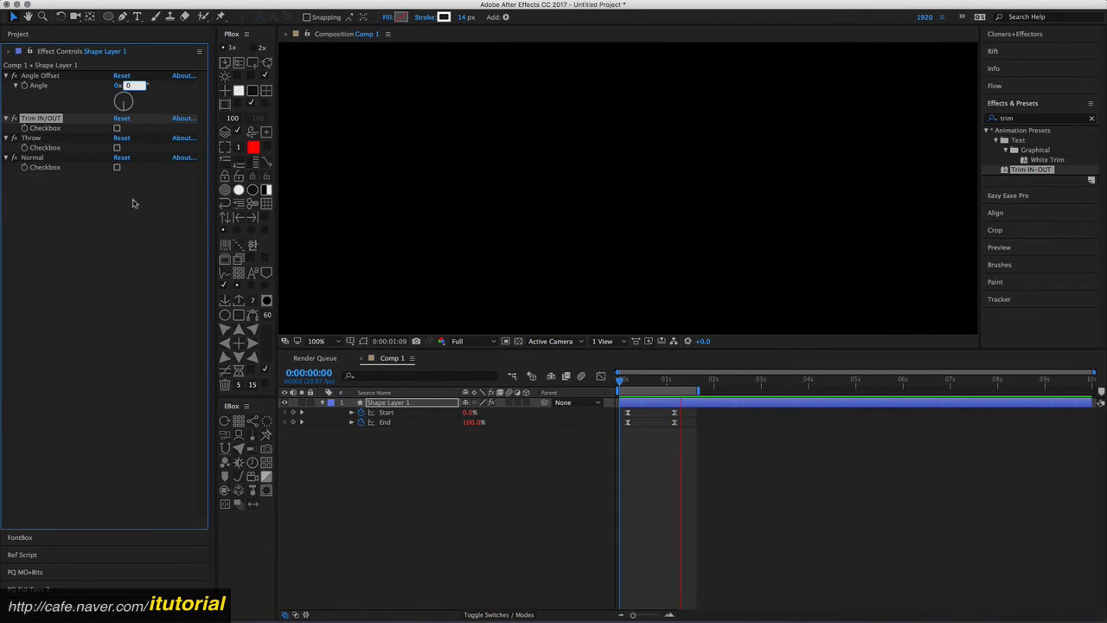
left_click(143, 204)
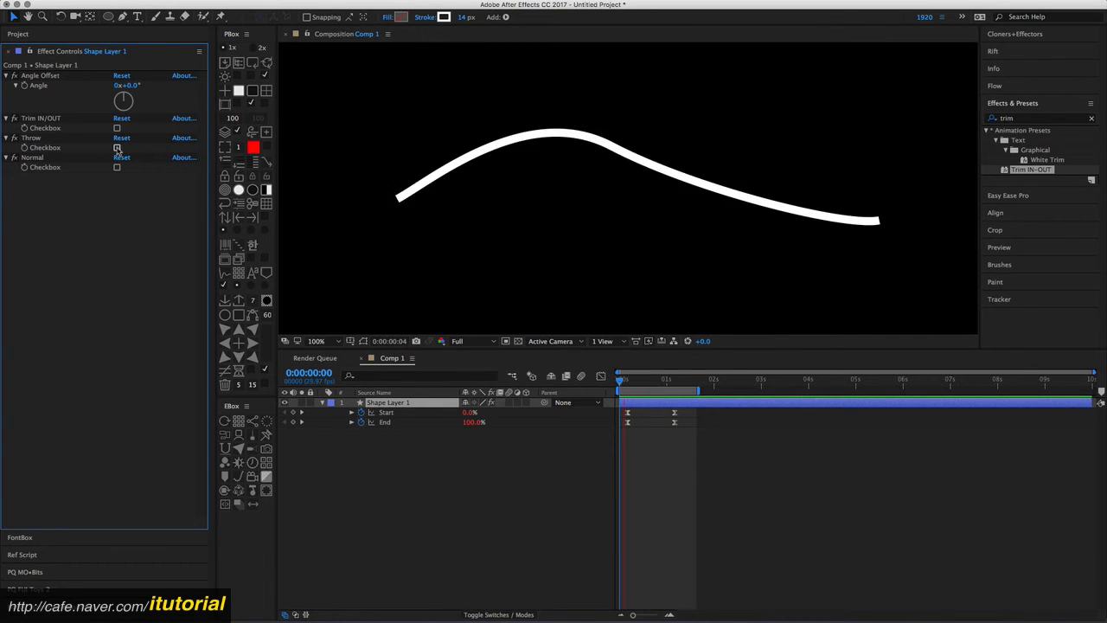
Step: Enable the Throw checkbox and set the Angle Offset to 180° while the line's trim-out preview loops
left_click(117, 148)
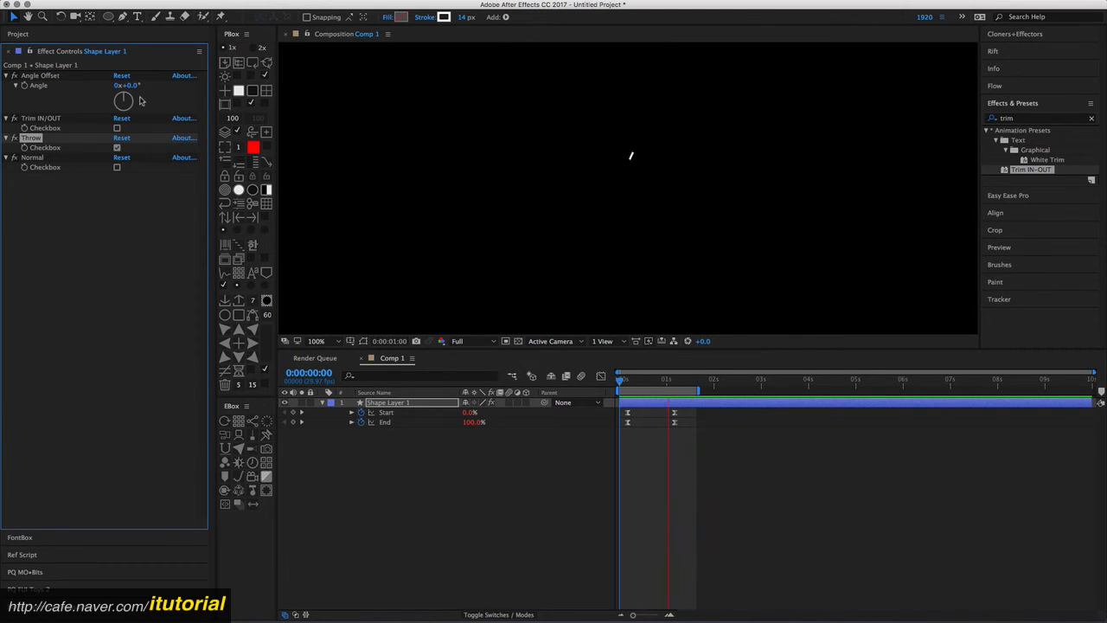
left_click(129, 86)
type("180")
left_click(140, 194)
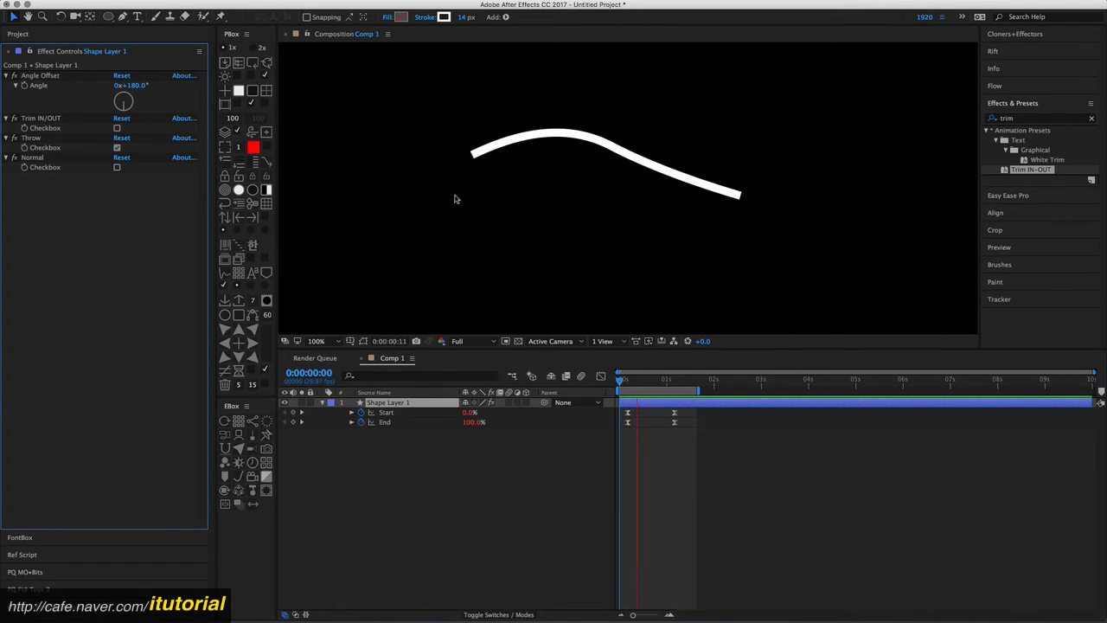
Step: Set the Angle Offset to 0° and enable the Normal checkbox in place of Throw during the looping preview
left_click(131, 85)
type("0")
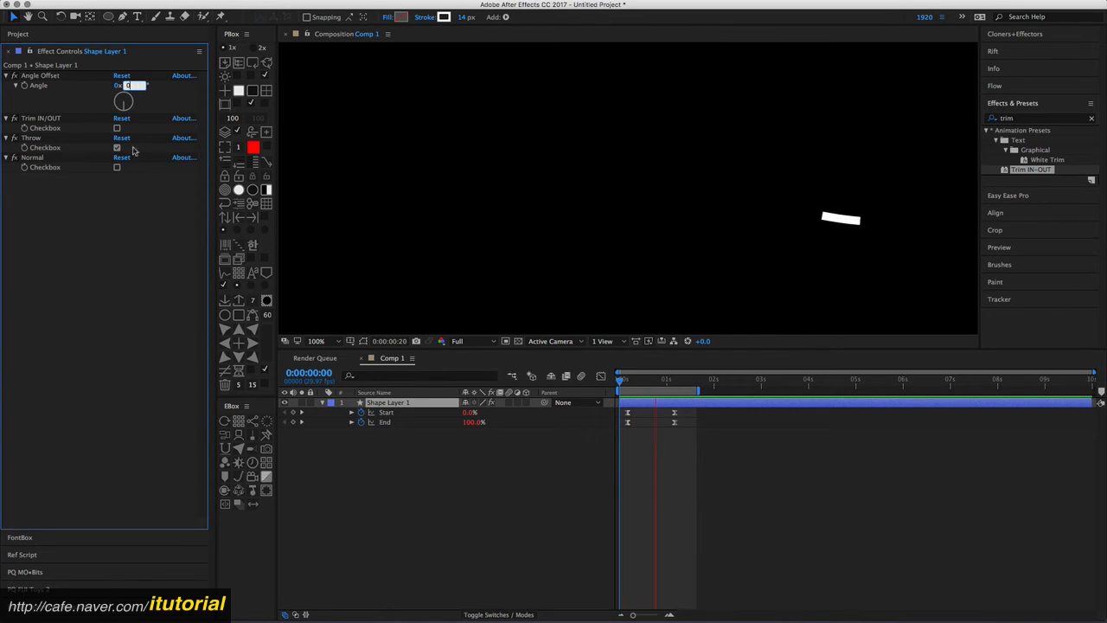
left_click(126, 193)
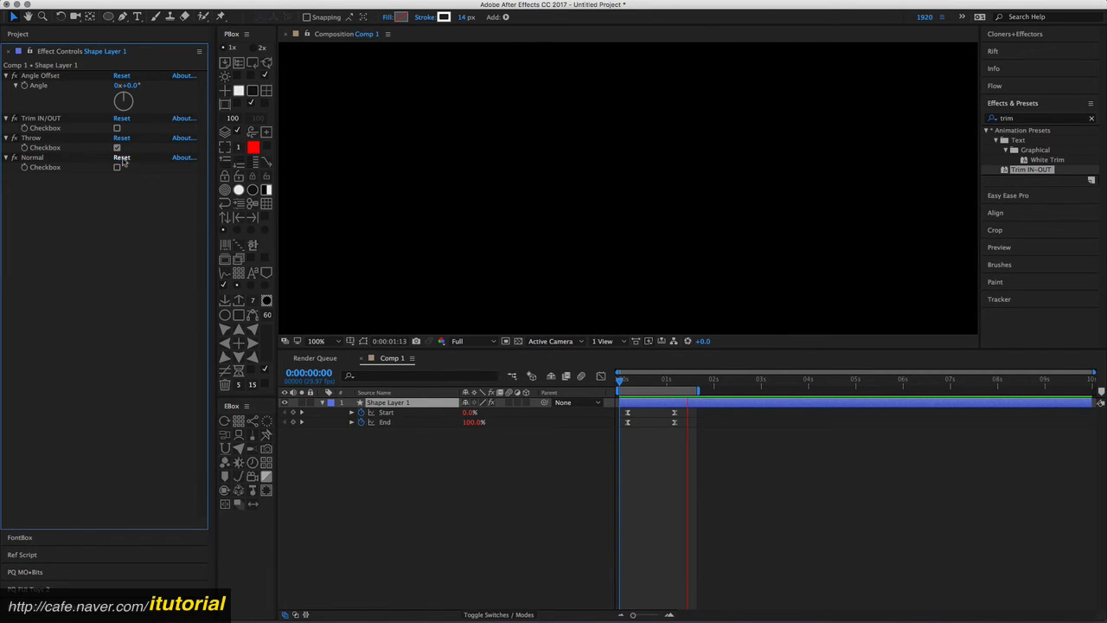
left_click(117, 168)
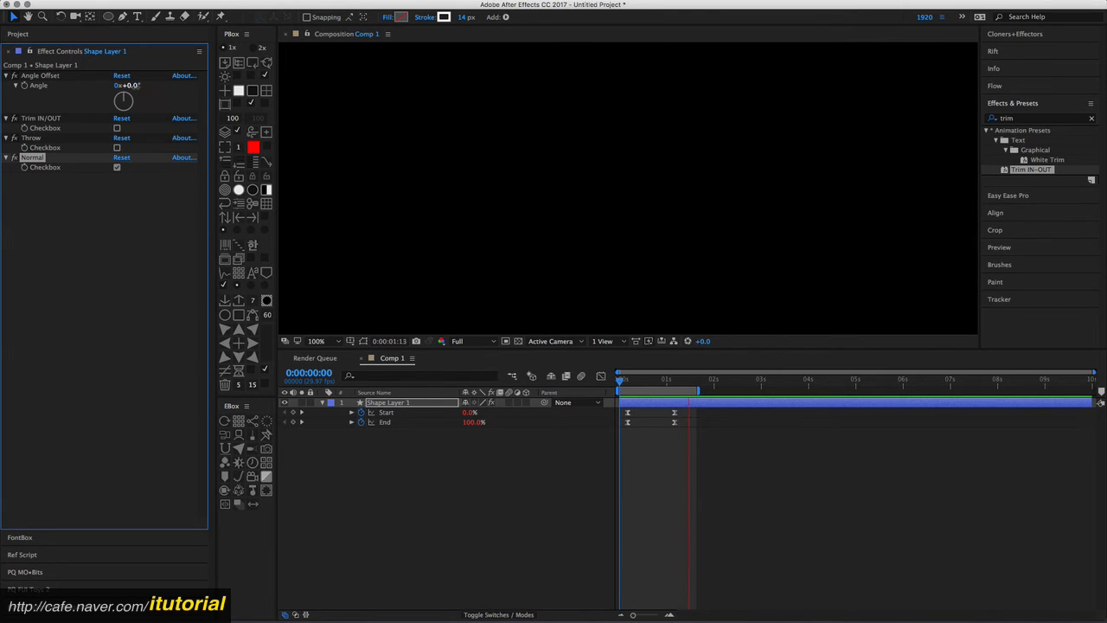
Step: Try an Angle Offset of 54° on the looping line animation and set it back to 0°
left_click_drag(131, 86, 162, 87)
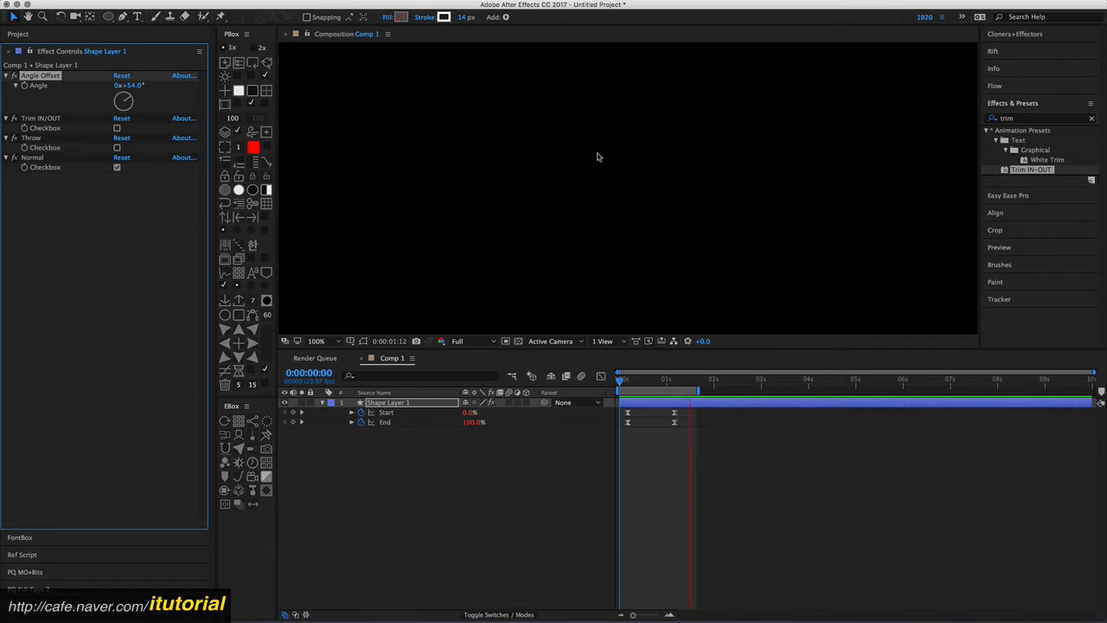
left_click(132, 85)
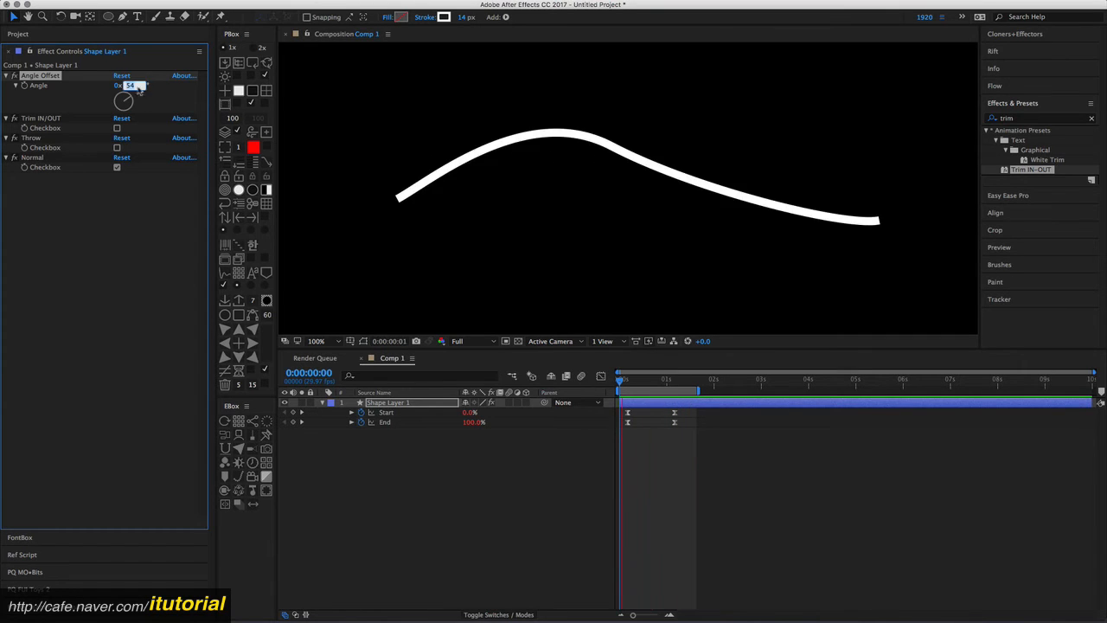
type("0")
left_click(119, 195)
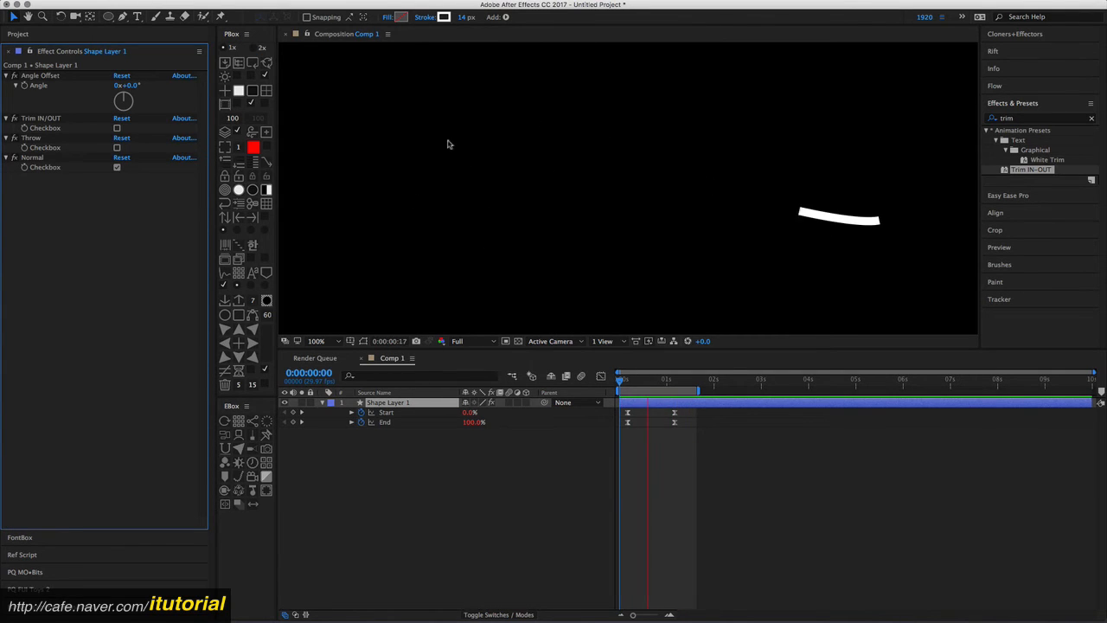
Step: Reverse the path direction of the line's Path 1 in the shape layer contents while the preview loops
left_click(325, 404)
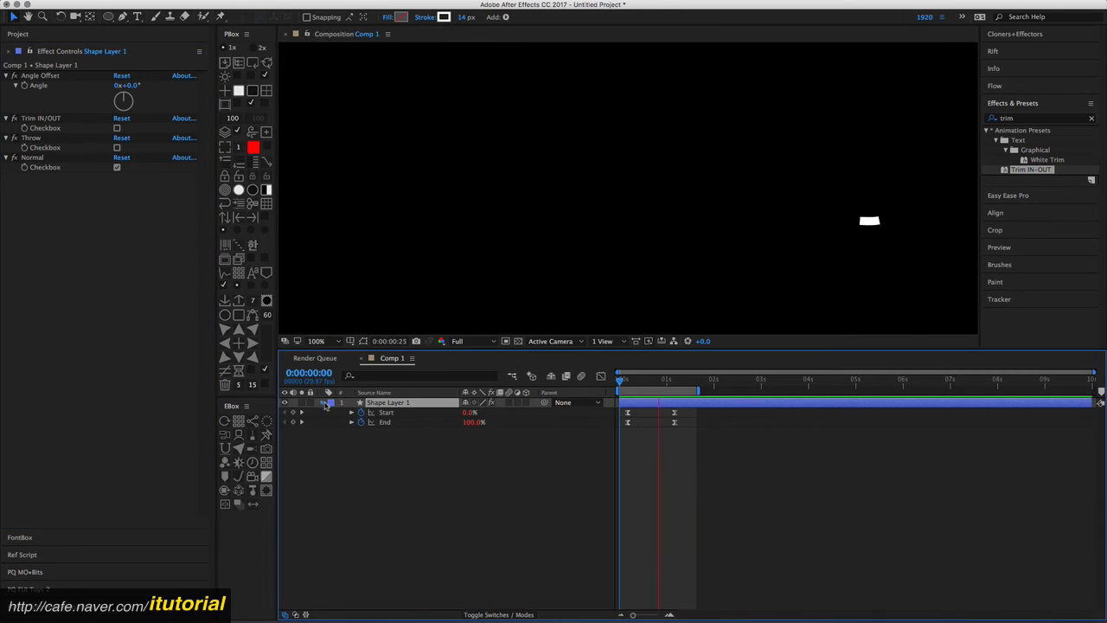
left_click(324, 403)
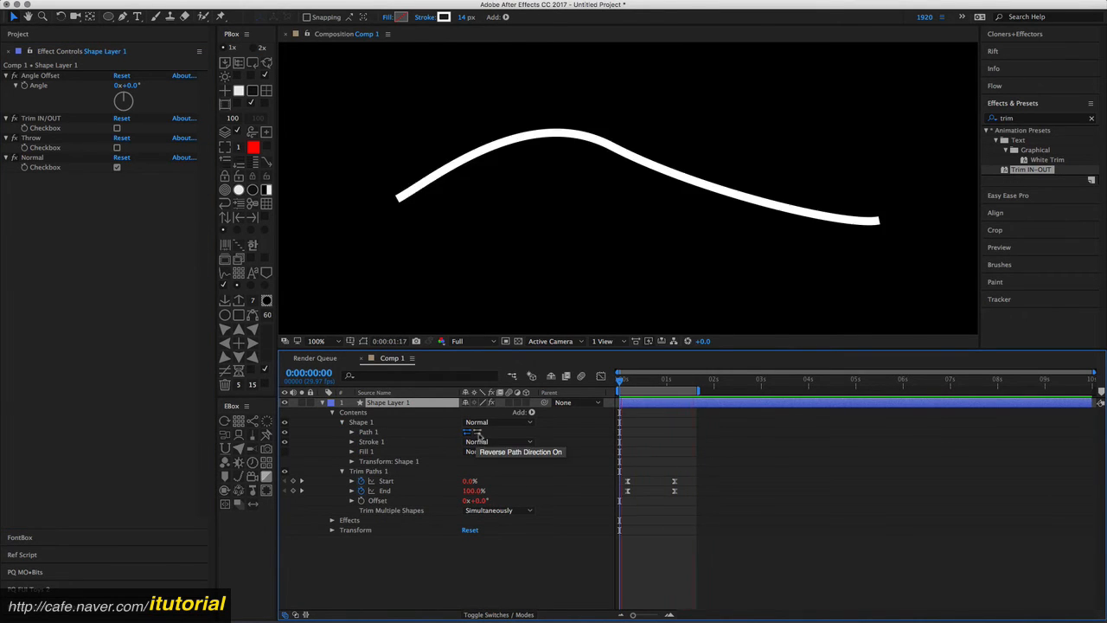
left_click(478, 432)
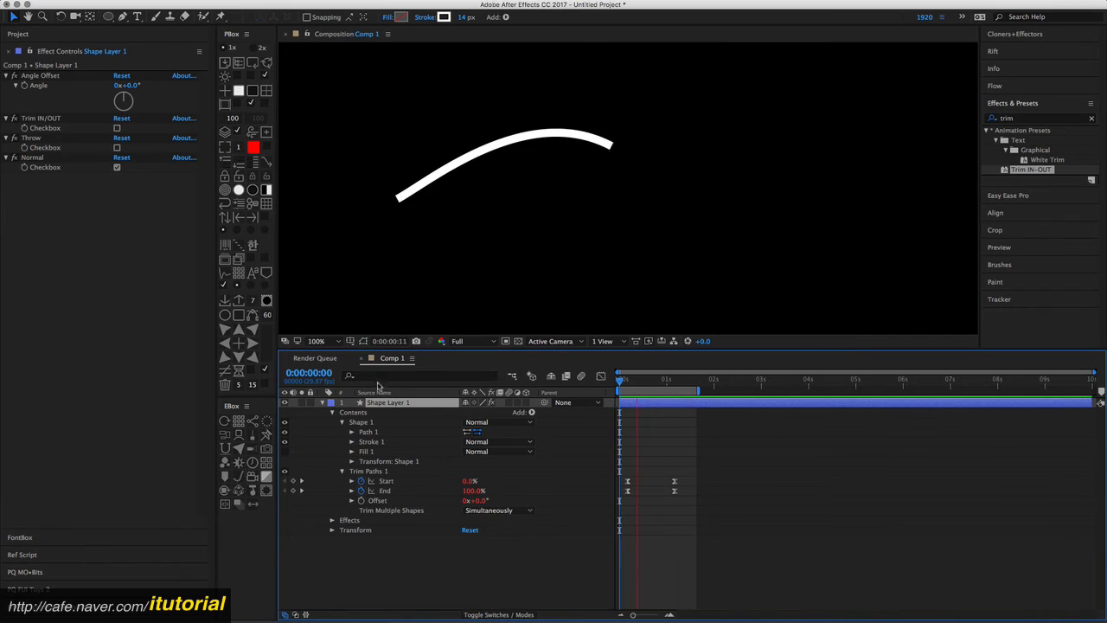
Step: Delete the line's shape layer and add a text layer reading "s" near the middle of the composition
key("Delete")
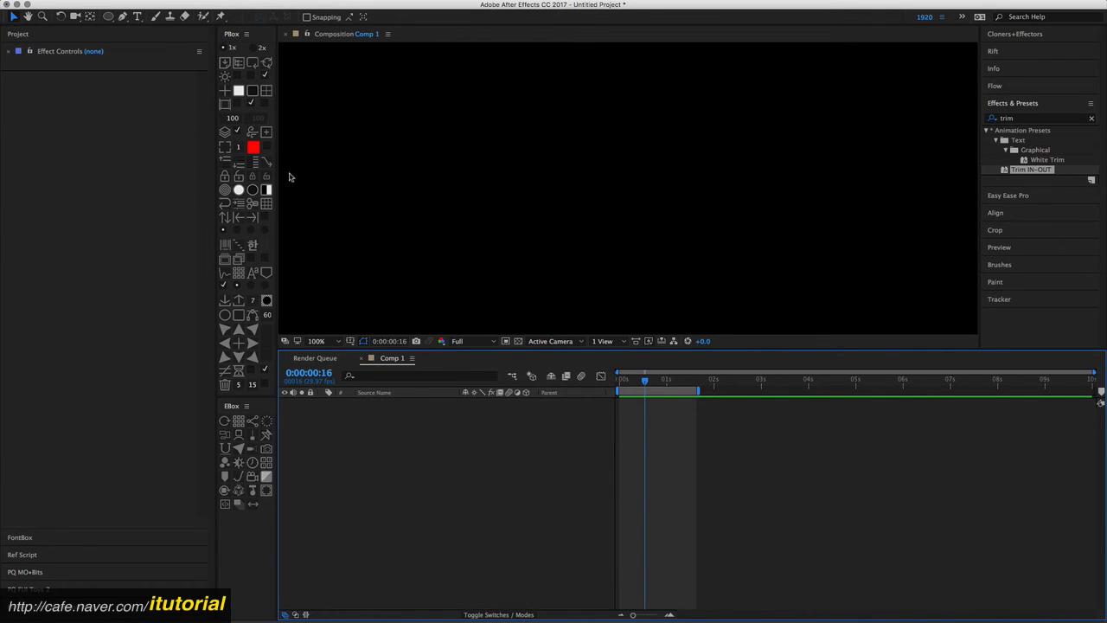
left_click(137, 17)
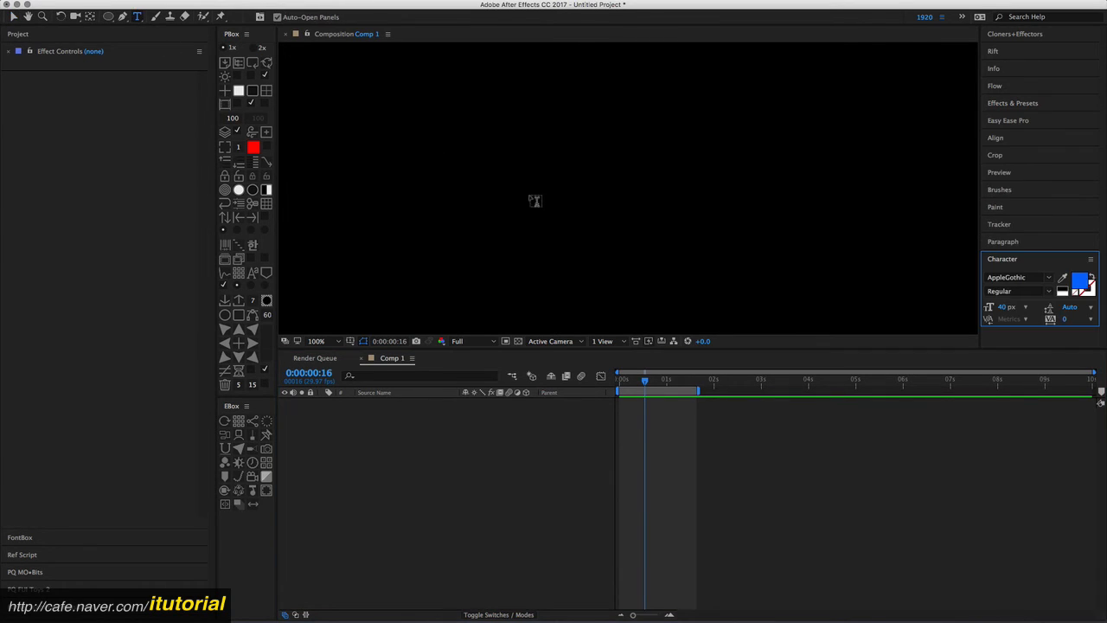
left_click(528, 200)
type("s")
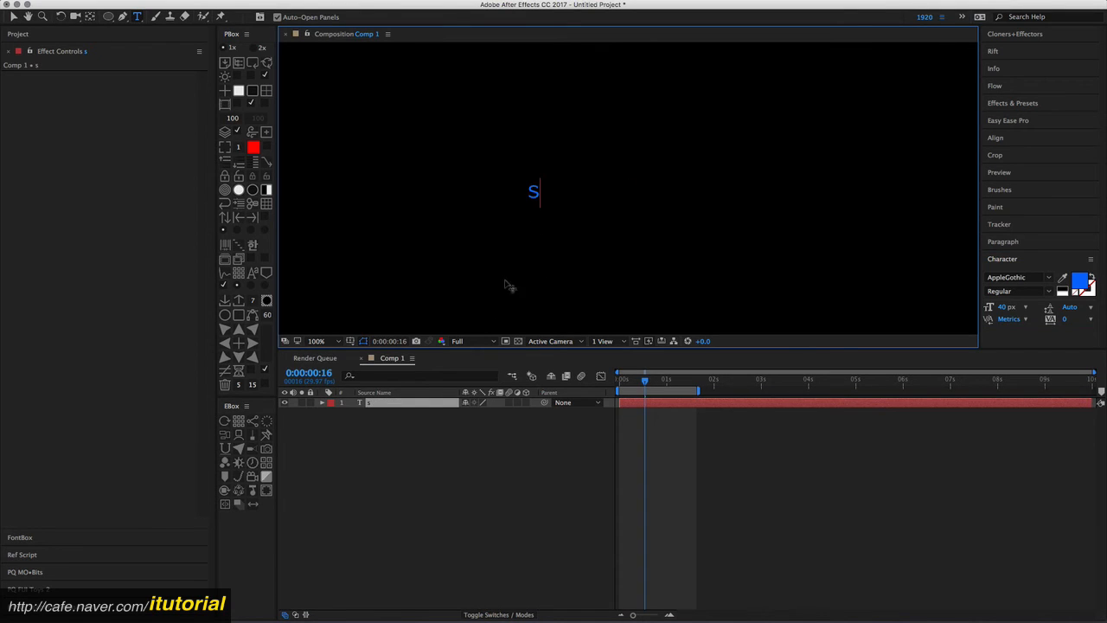
left_click(372, 403)
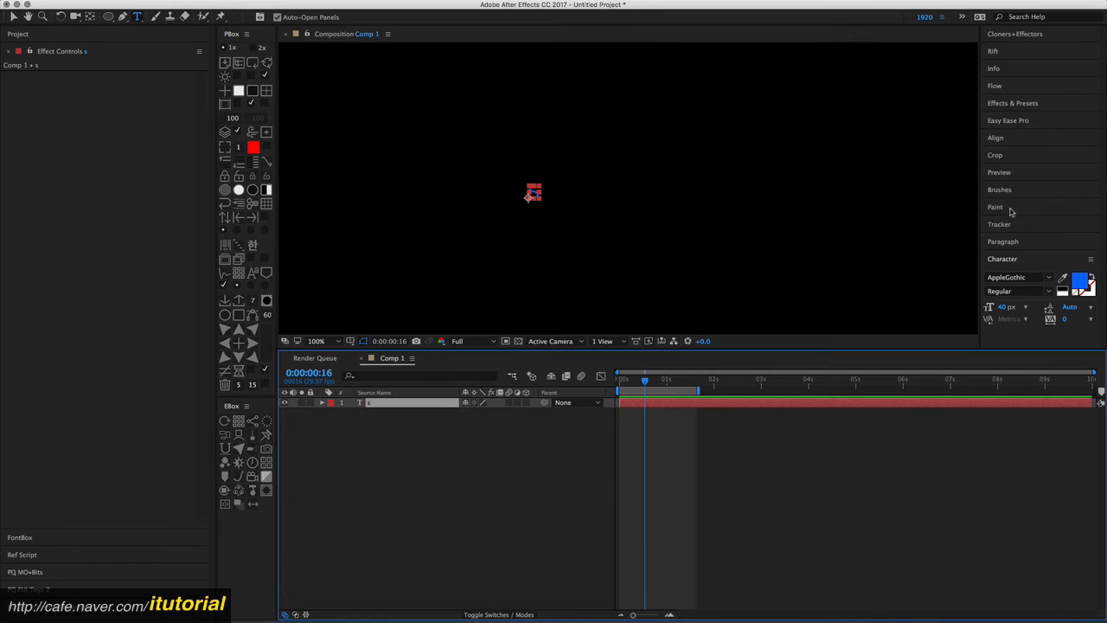
Step: Enlarge the letter to a font size of 451 px and move it down to the vertical middle of the composition
left_click(1002, 260)
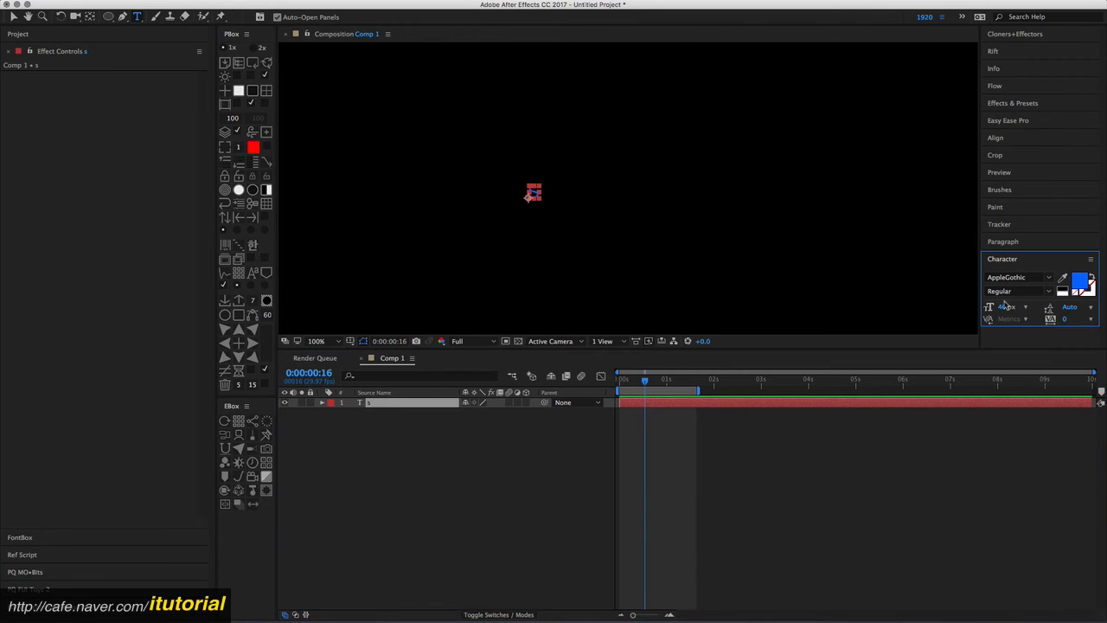
left_click_drag(1004, 308, 1020, 310)
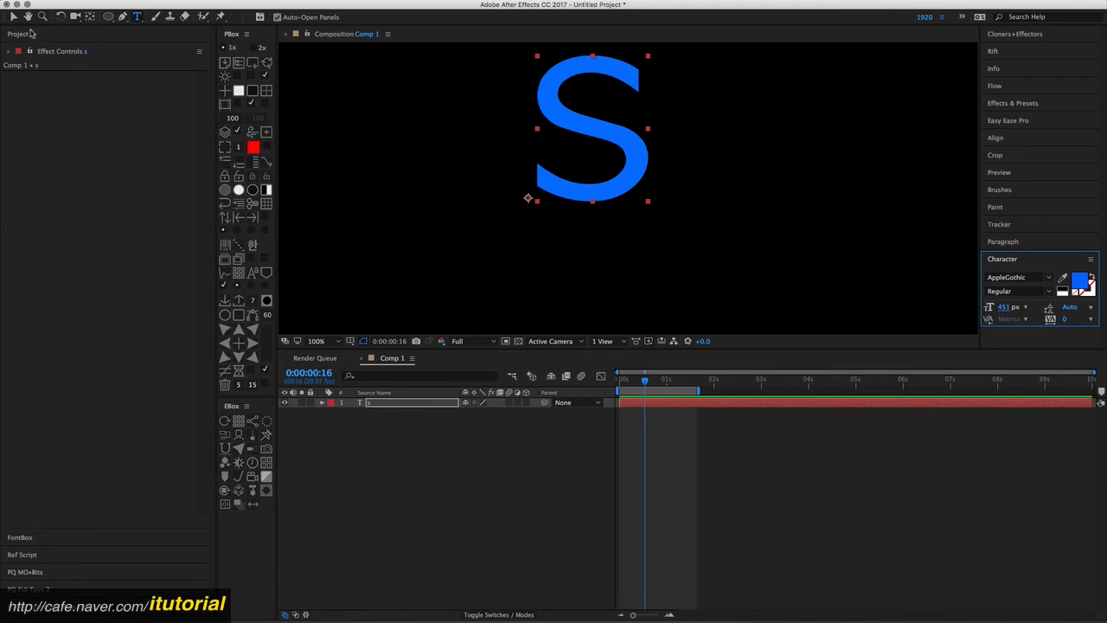
left_click(14, 17)
left_click_drag(600, 133, 598, 193)
left_click(377, 424)
key("super+a")
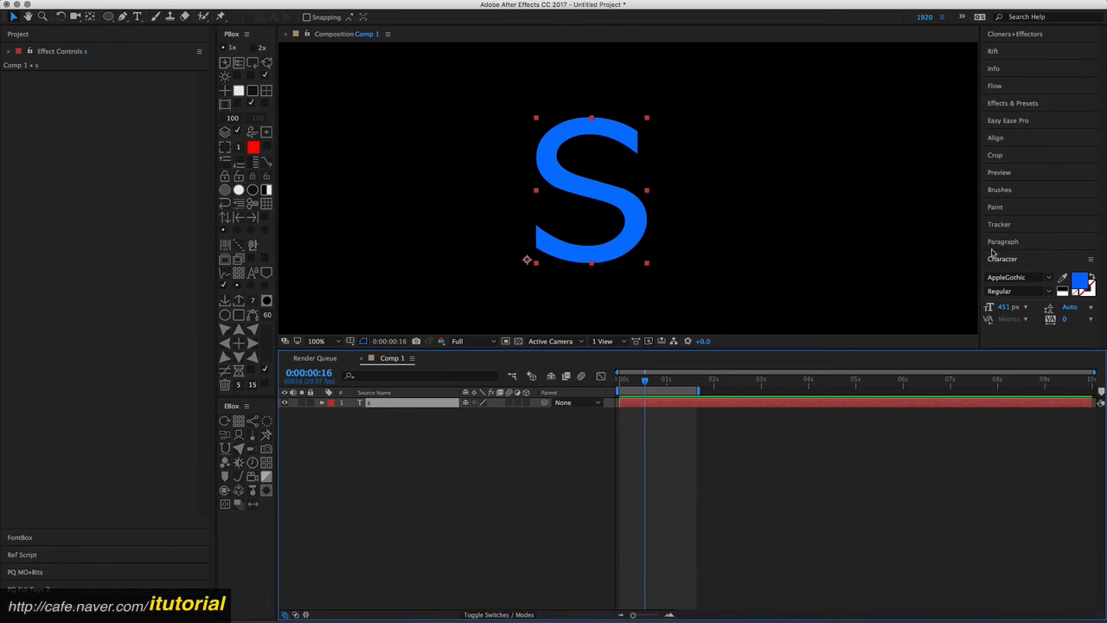
Step: Create shapes from the "s" text layer and delete the original text layer
left_click(1008, 104)
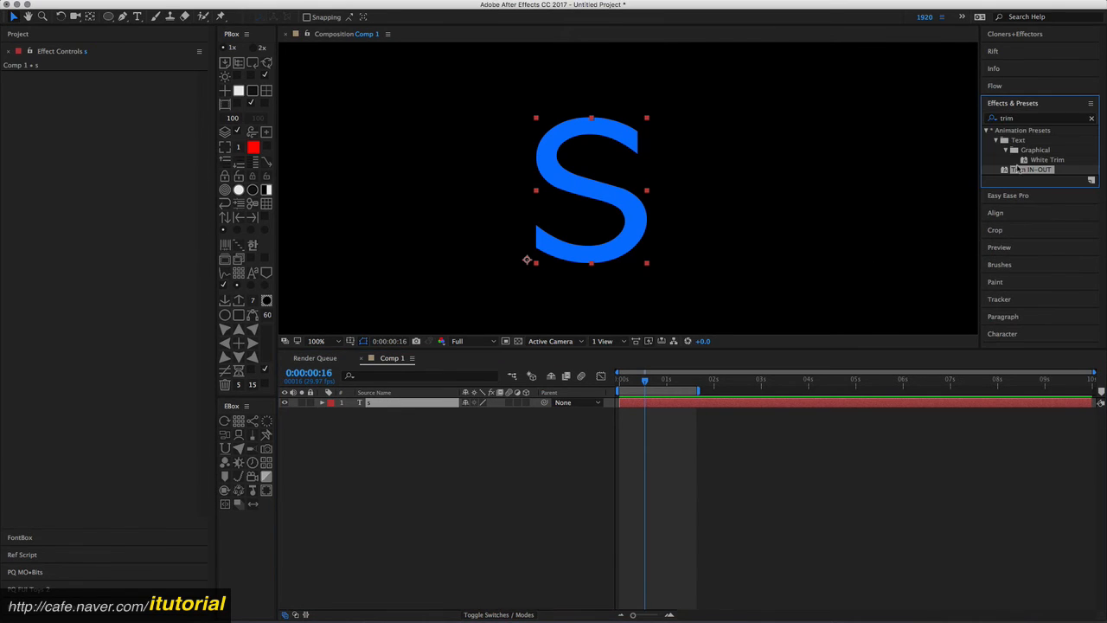
left_click(383, 407)
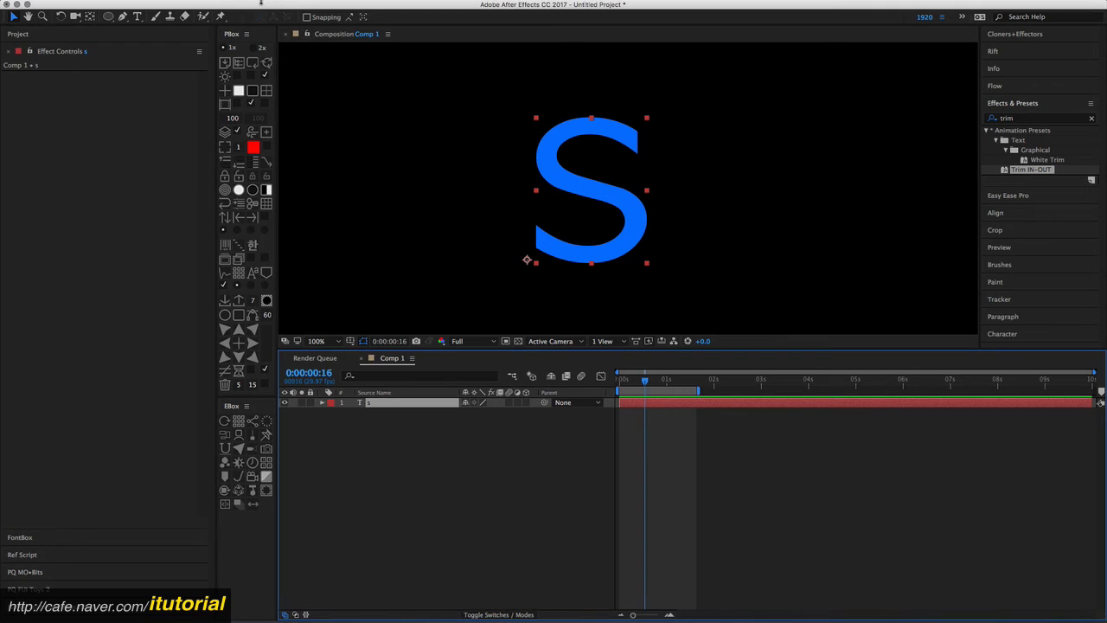
mouse_move(261, 3)
left_click(223, 6)
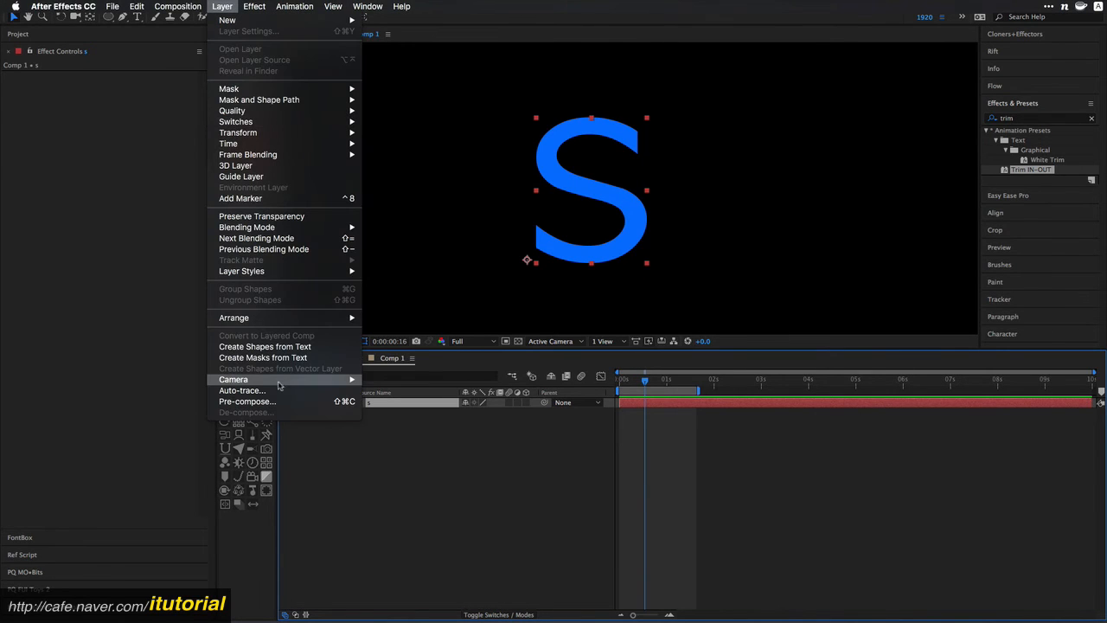
left_click(279, 348)
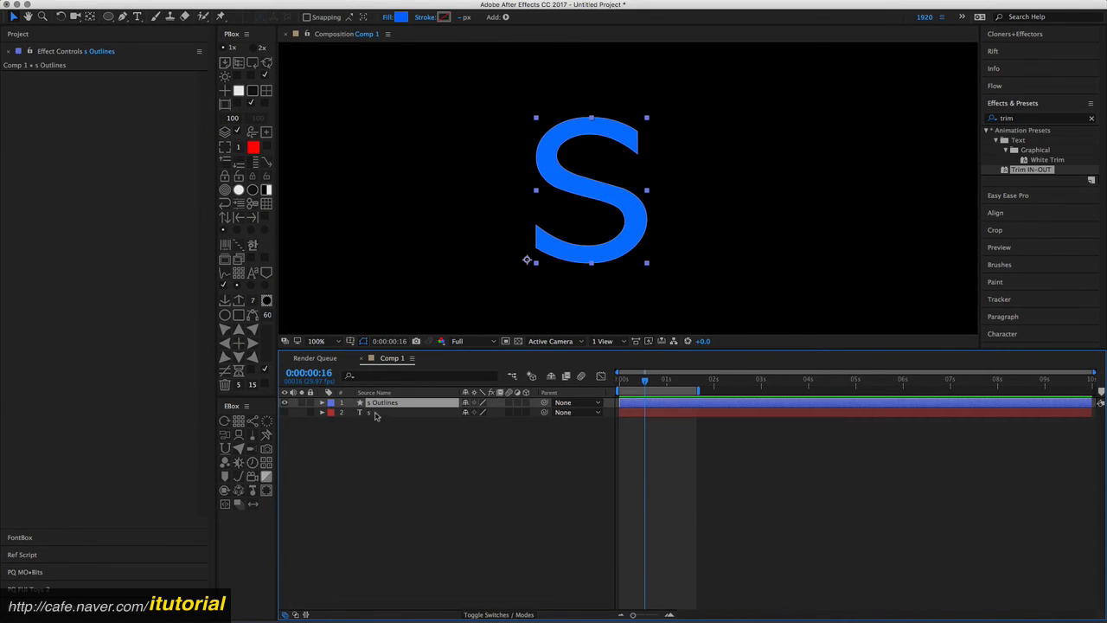
left_click(371, 424)
left_click(368, 414)
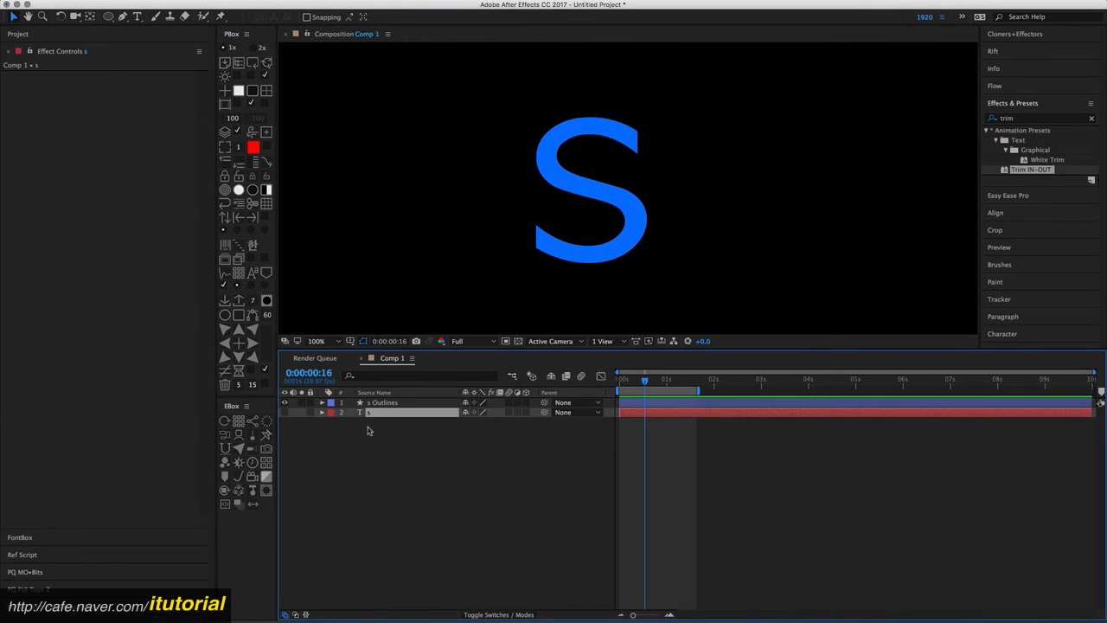
key("Delete")
Step: Expand the contents of the s Outlines layer and apply the Trim IN-OUT preset to it
left_click(329, 406)
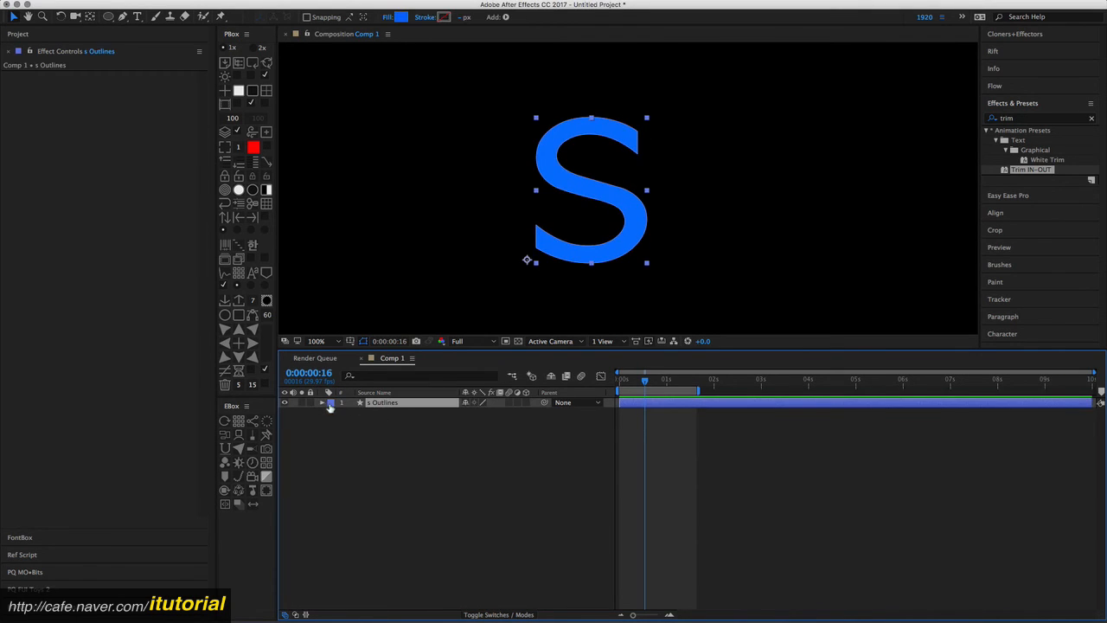
left_click(322, 403)
left_click(331, 412)
left_click(342, 422)
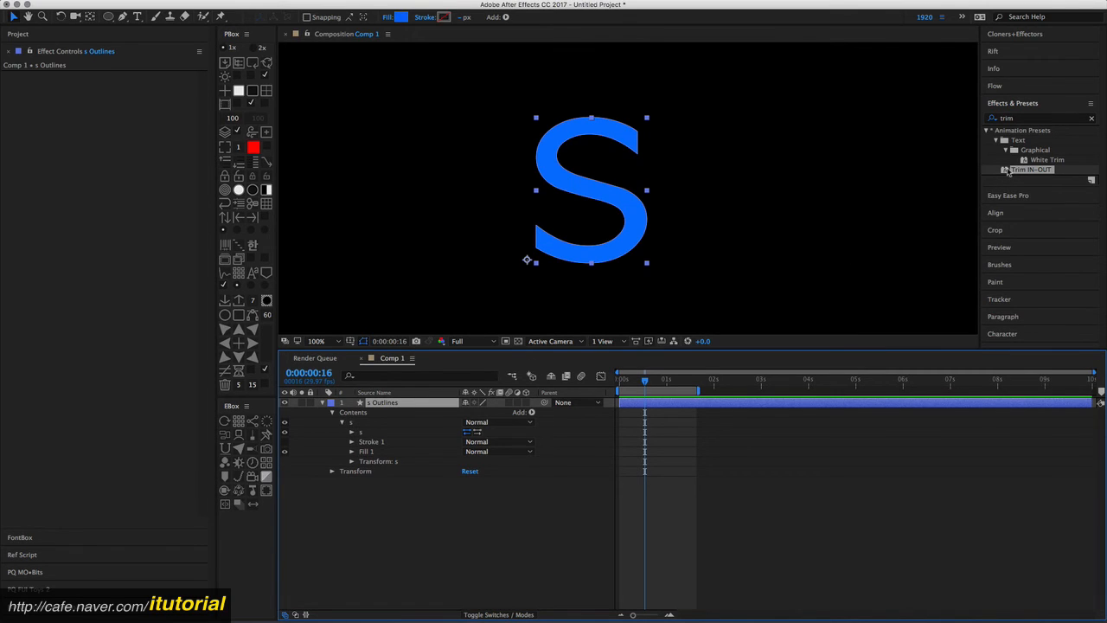
left_click_drag(1006, 171, 381, 407)
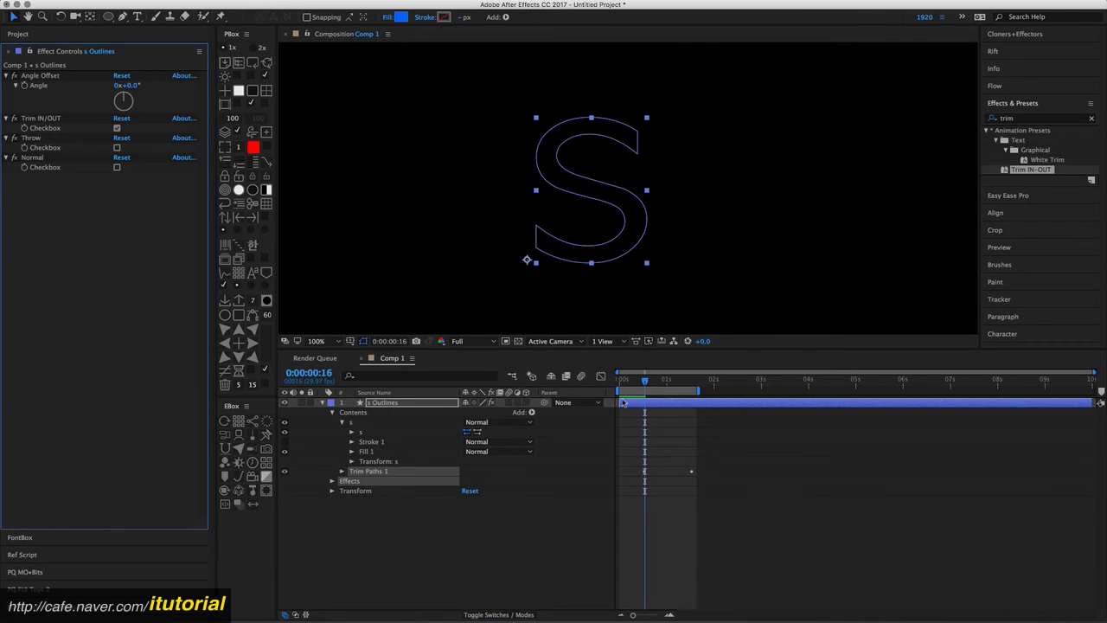
Step: Show the s Outlines keyframes, move the Start and End keyframes close to the timeline's beginning, and preview the animation
left_click(635, 405)
key("u")
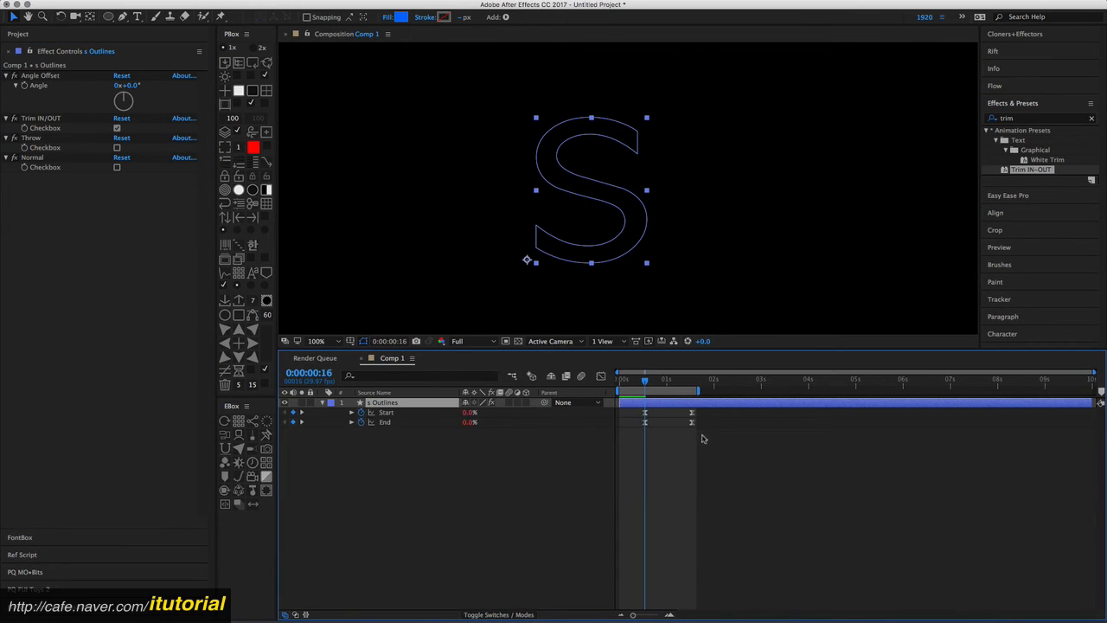
left_click_drag(703, 439, 646, 382)
left_click(423, 452)
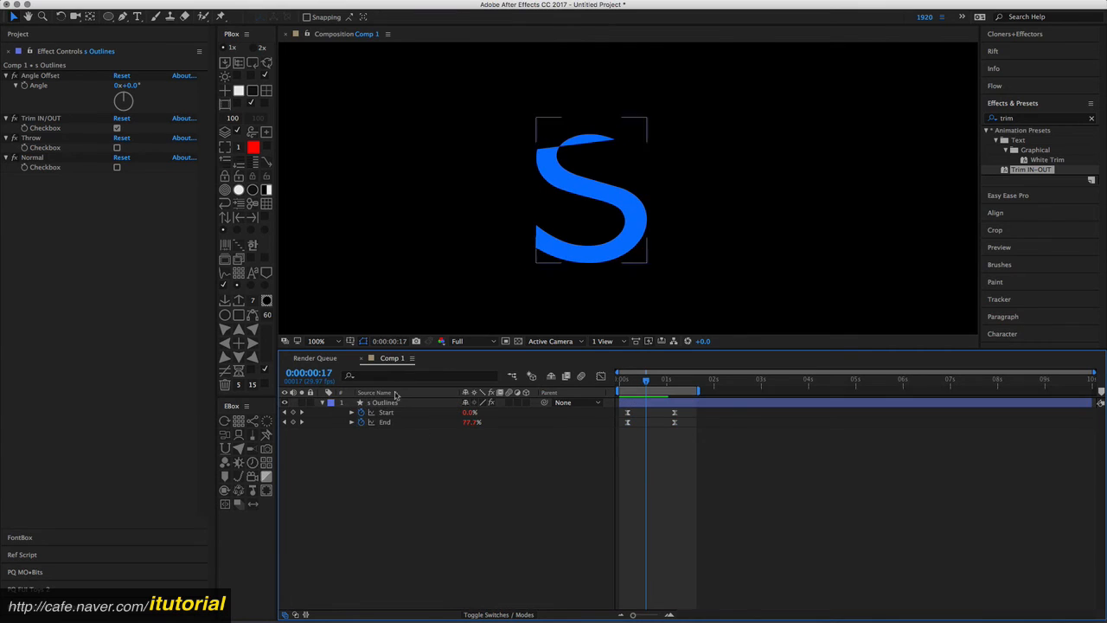
left_click(387, 404)
key("space")
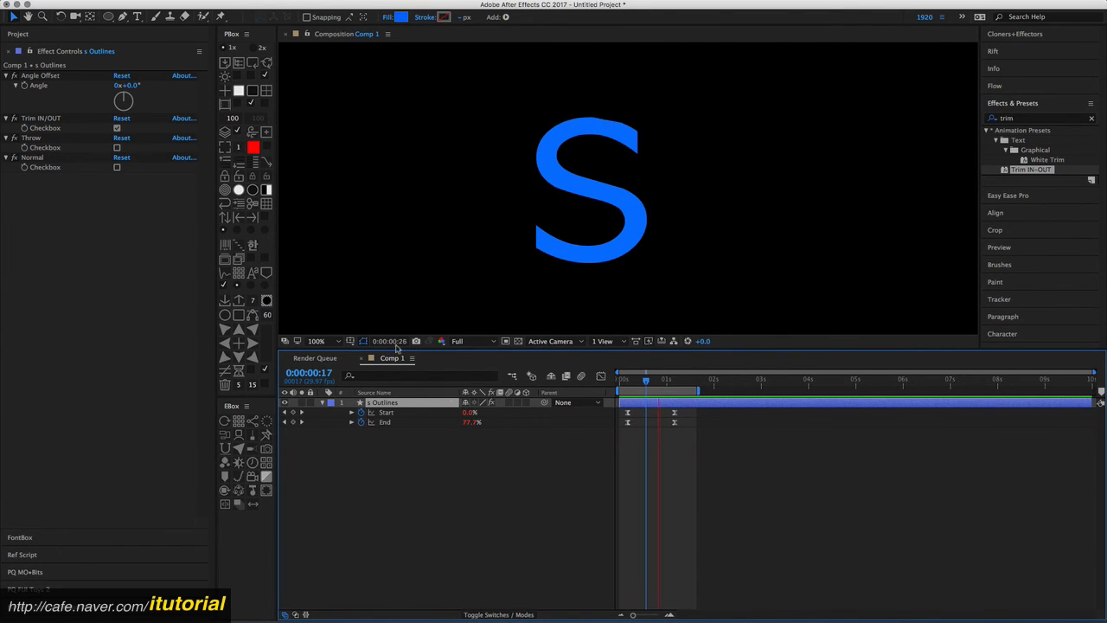
Step: Set the letter's Angle Offset to 41°, disable the Trim IN/OUT checkbox and enable Throw during the looping preview
left_click_drag(132, 86, 157, 82)
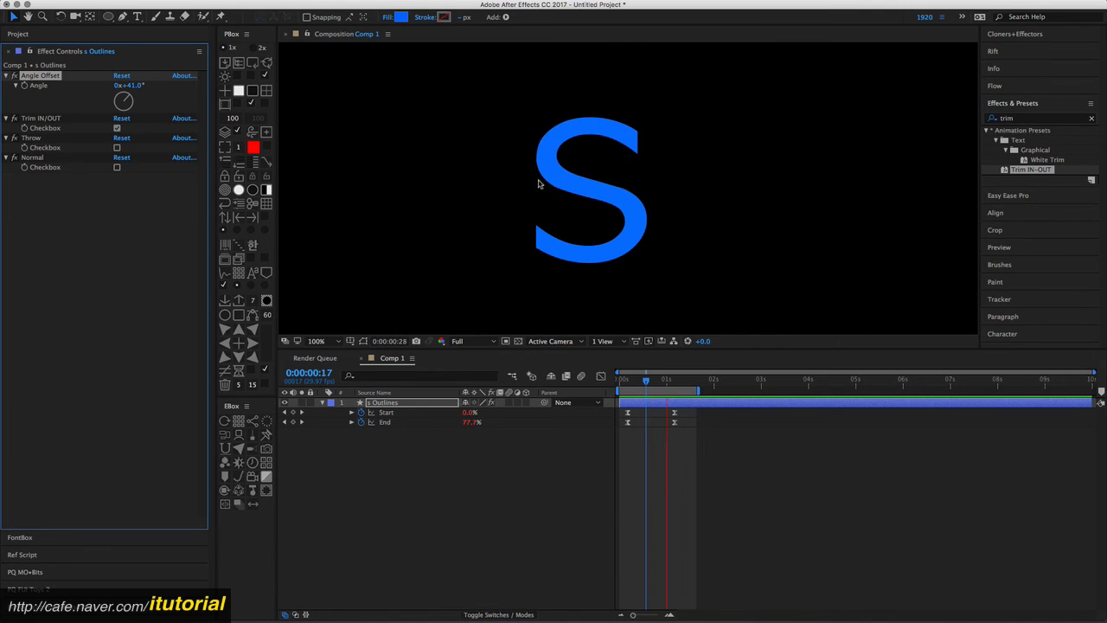
left_click(118, 129)
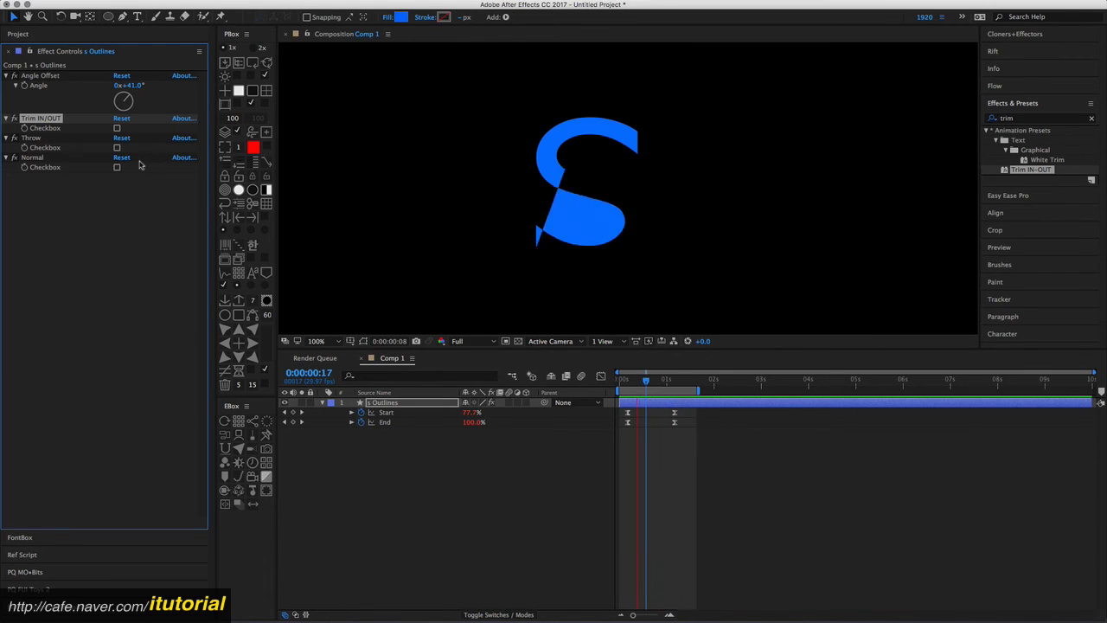
left_click(117, 148)
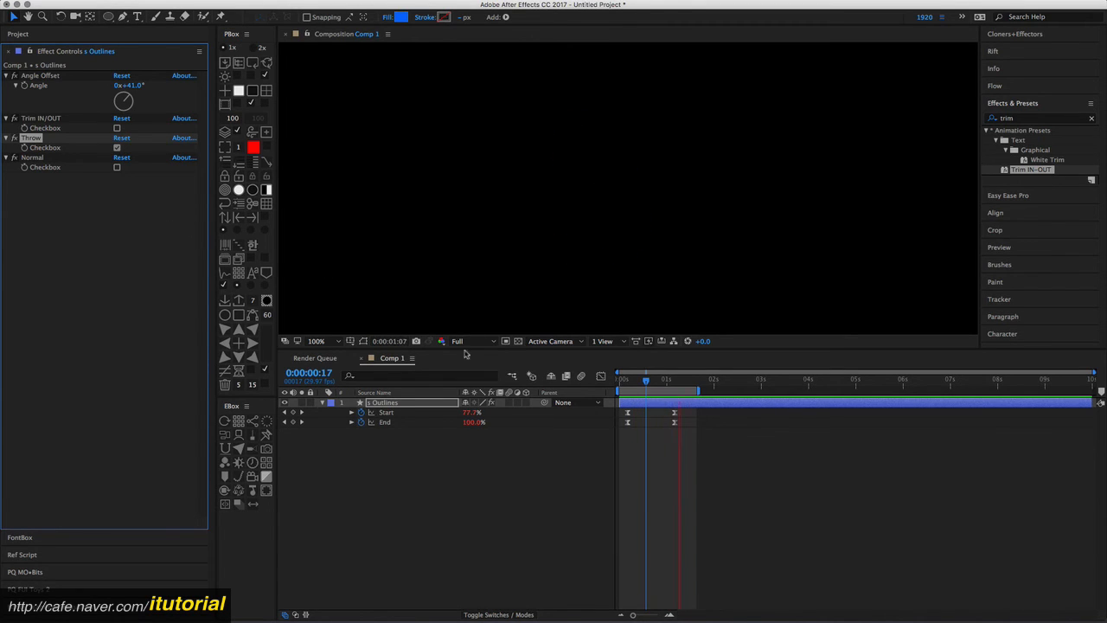
Step: Enable motion blur for the s Outlines layer and the composition at frame 0:00:00:14, and preview the animation
left_click(662, 381)
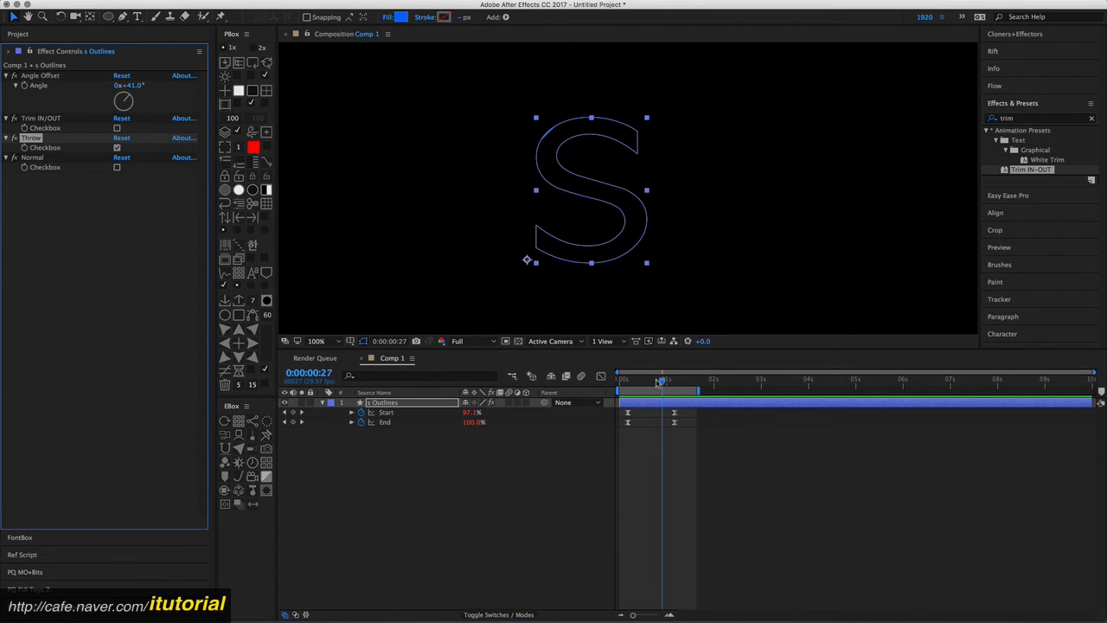
left_click_drag(660, 382, 641, 381)
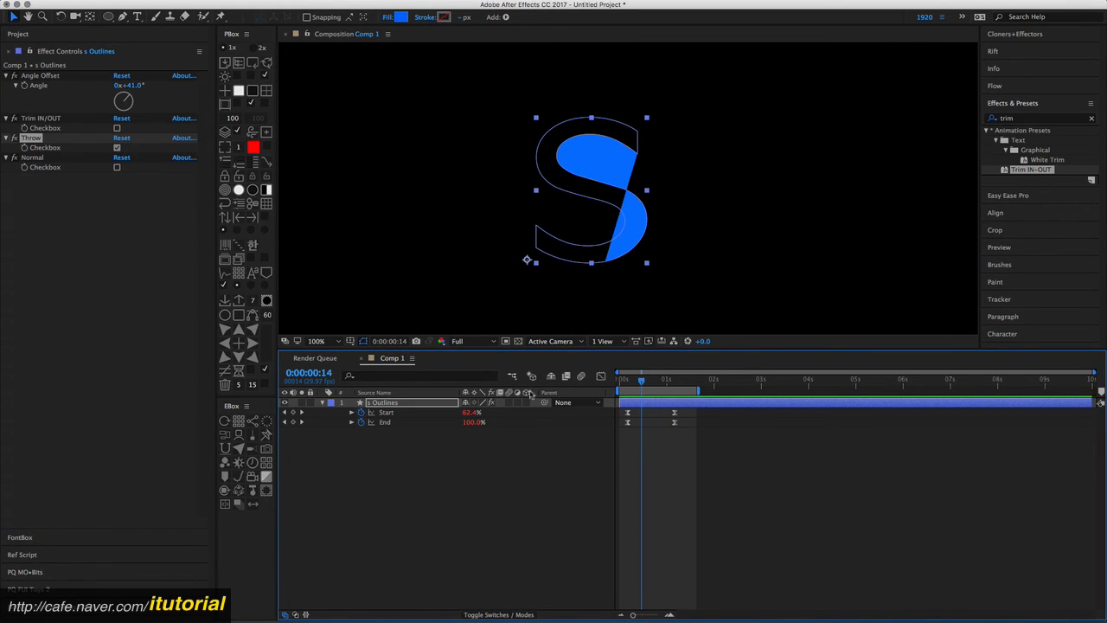
left_click(582, 378)
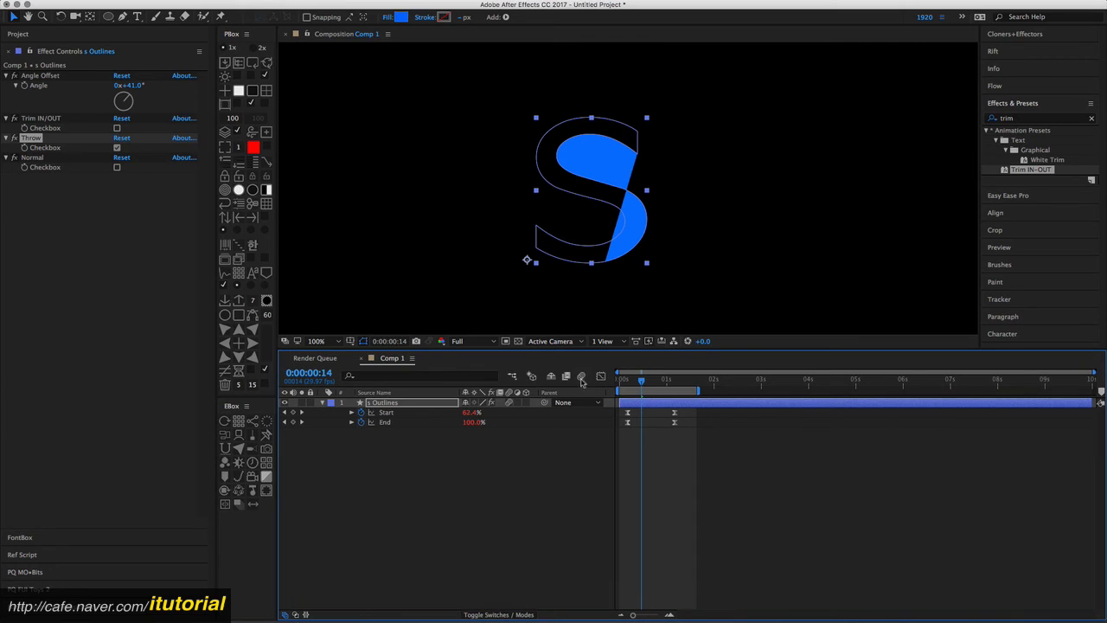
left_click(519, 444)
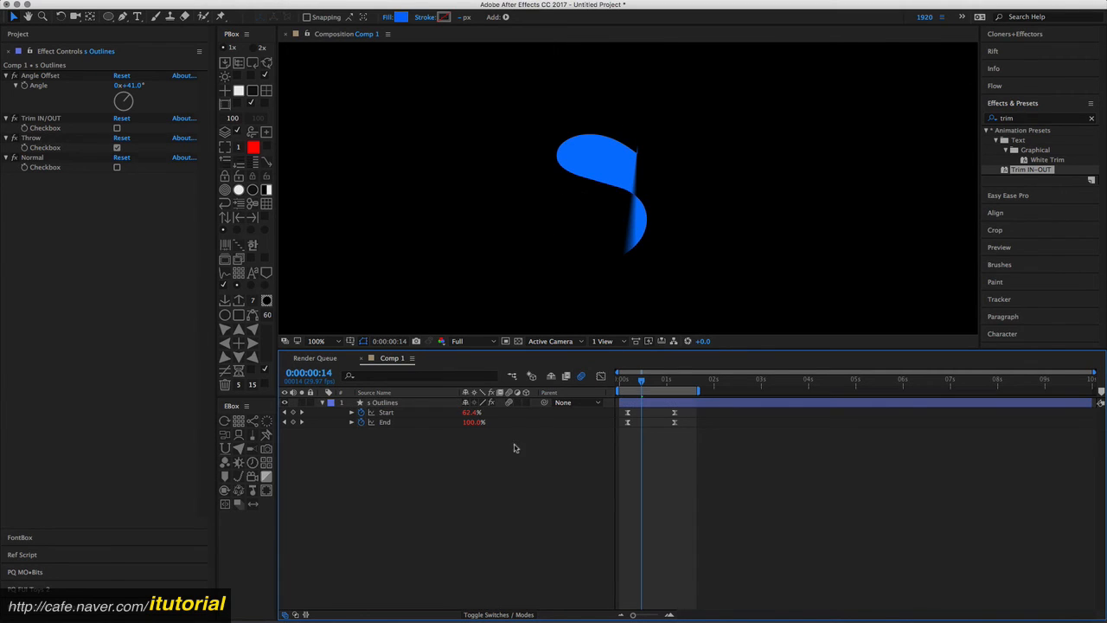
key("space")
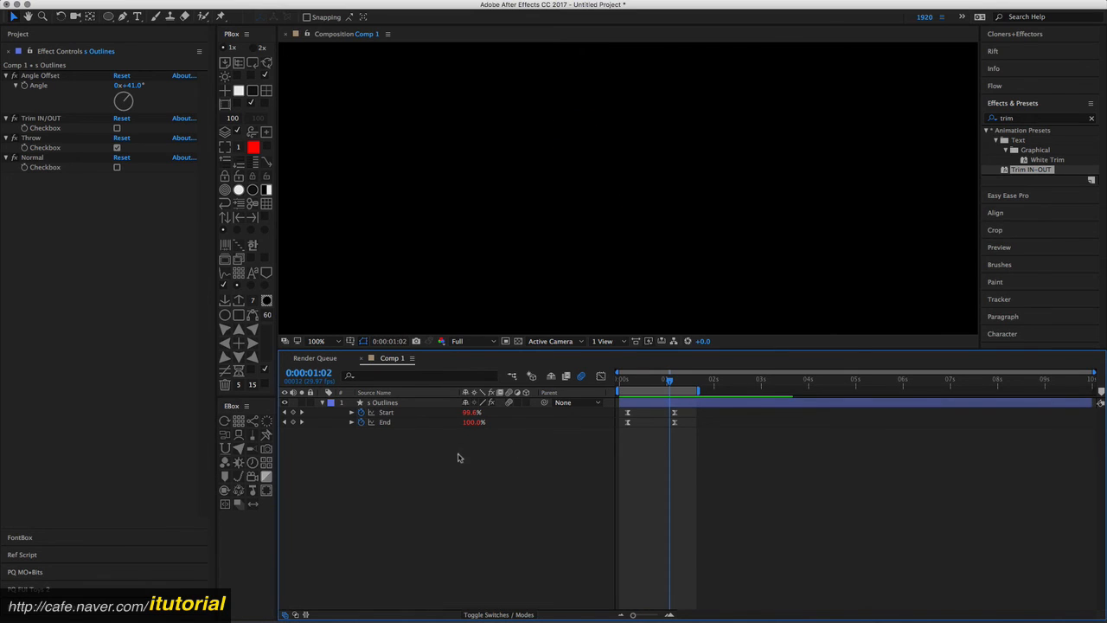
Step: Duplicate the s Outlines layer at frame 0:00:00:18 and collapse the original layer's properties
left_click(527, 259)
left_click_drag(661, 381, 649, 384)
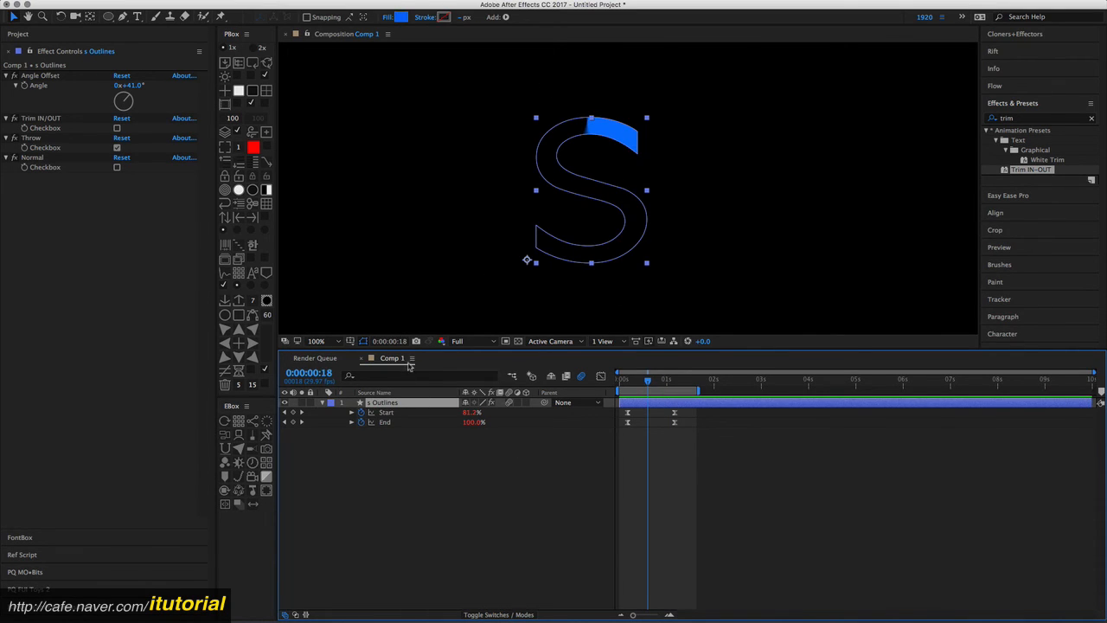
key("super+d")
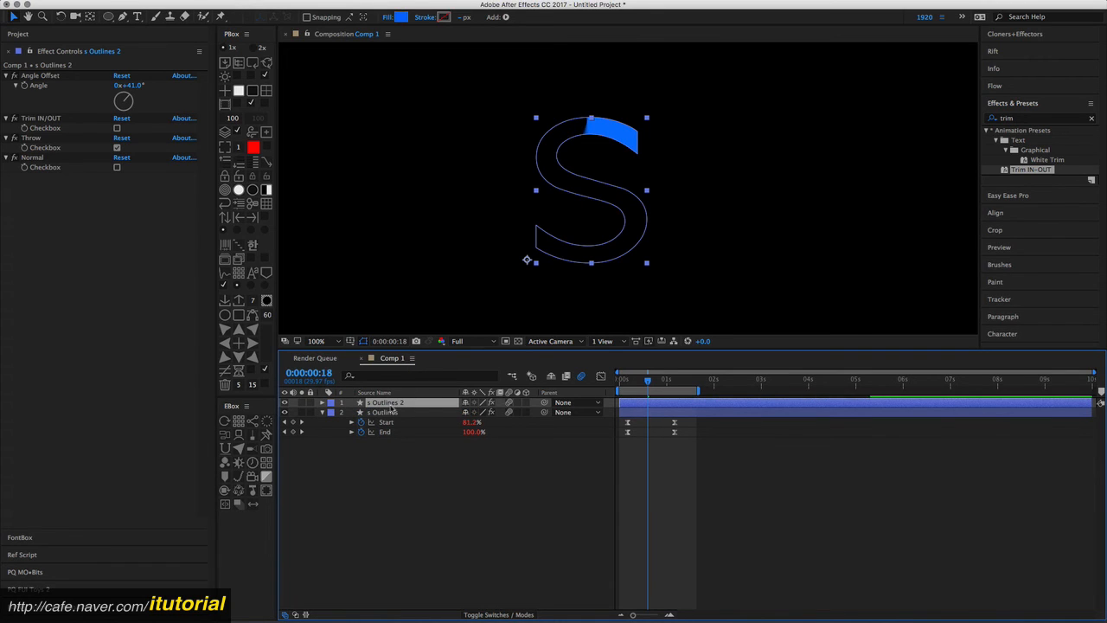
left_click(322, 413)
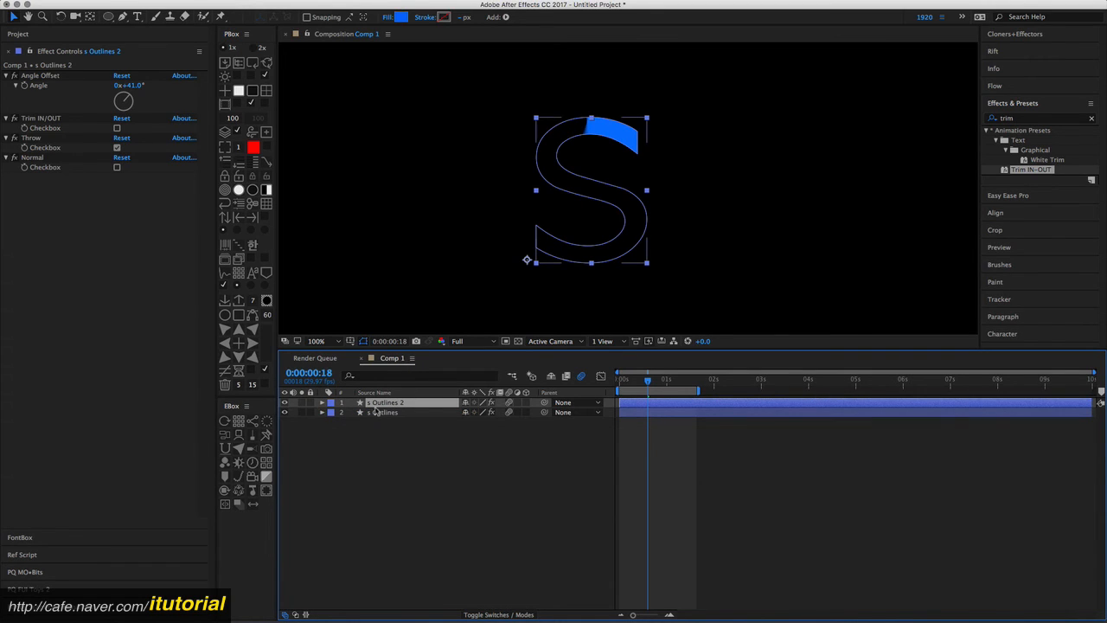
Step: In the s Outlines 2 layer's contents, show Stroke 1, hide Fill 1 and expand the stroke's properties
left_click(322, 403)
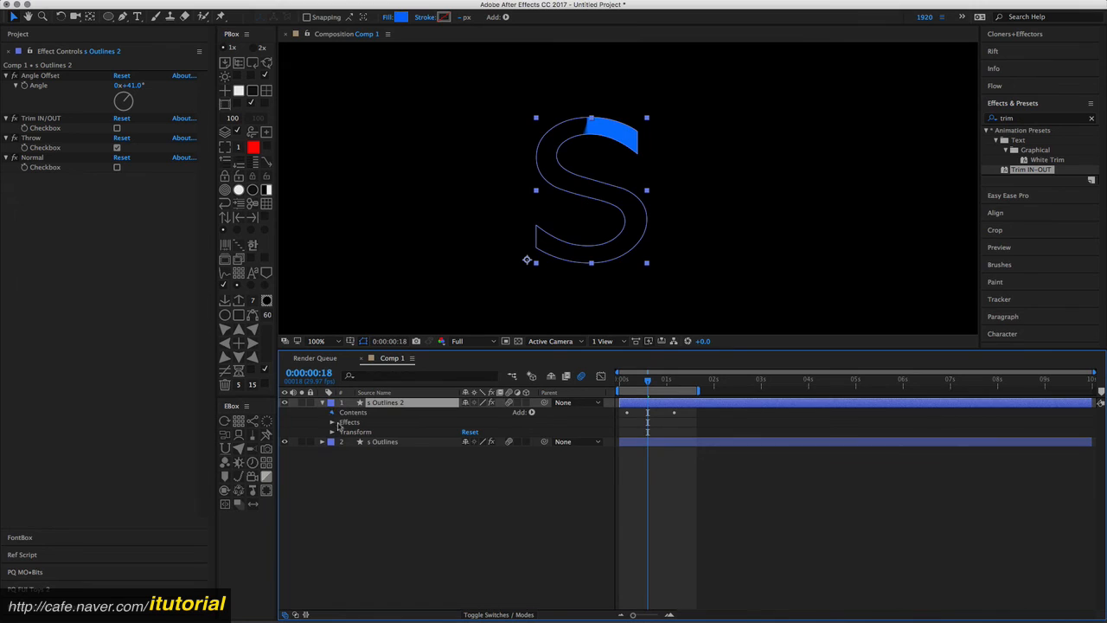
left_click(332, 413)
left_click(342, 422)
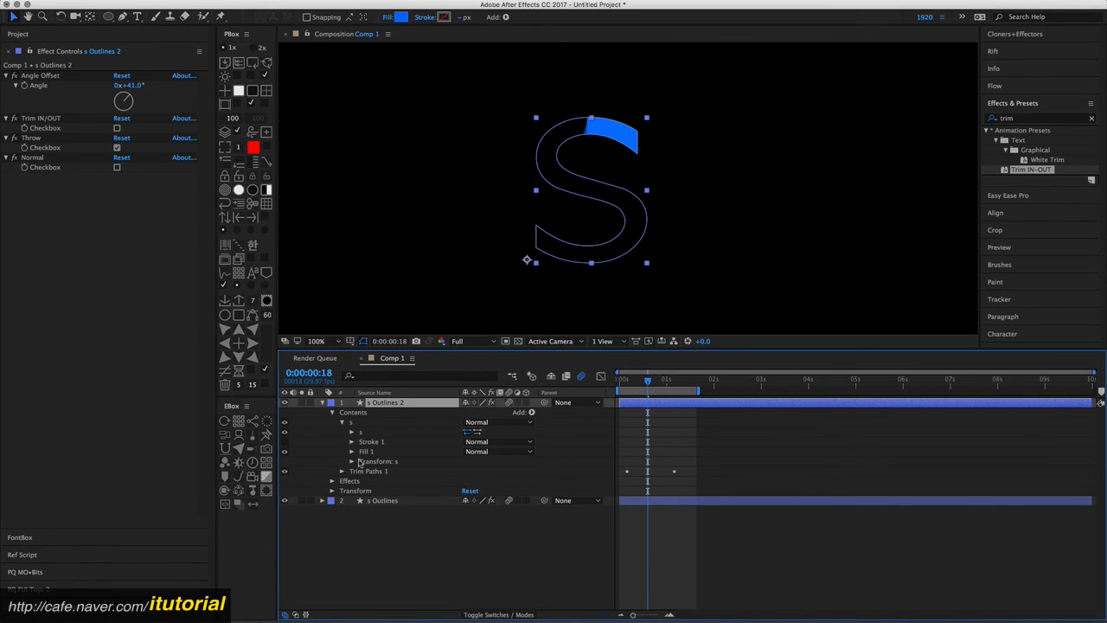
left_click(284, 441)
left_click(378, 443)
left_click(351, 442)
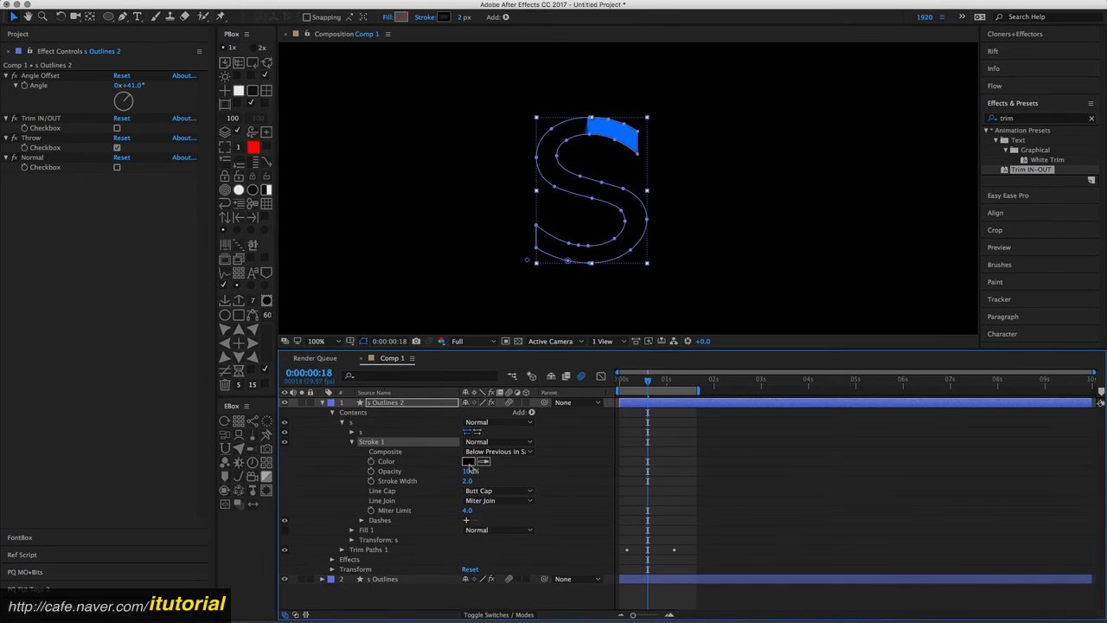
Step: Set the s Outlines 2 layer's Stroke 1 color to white (FFFFFF) and its Stroke Width to 6.0
left_click(469, 463)
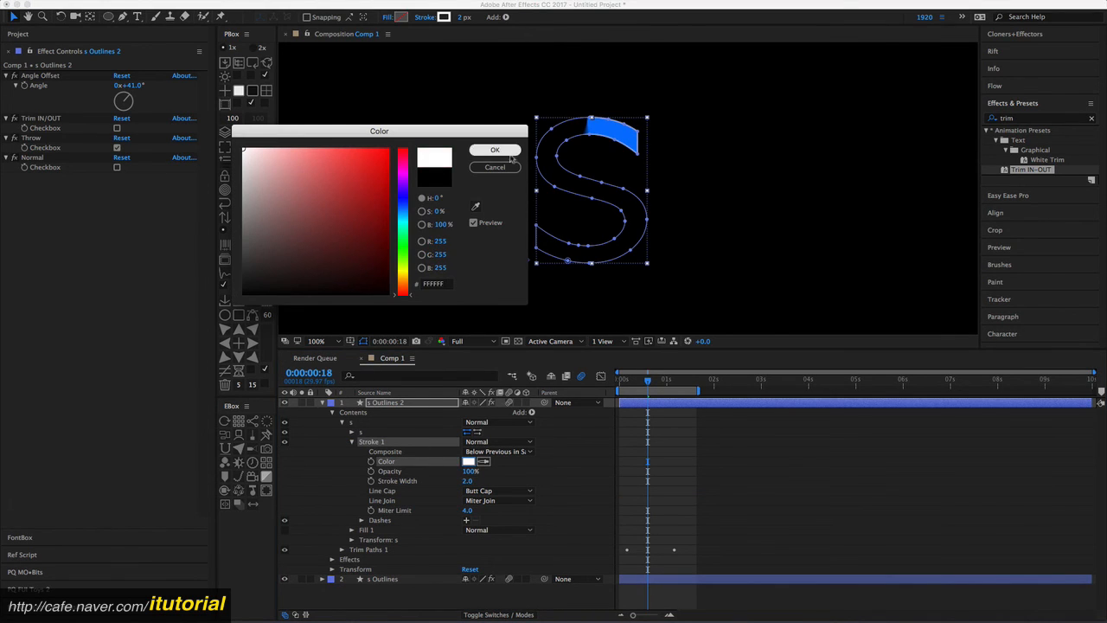
left_click(495, 150)
left_click(470, 481)
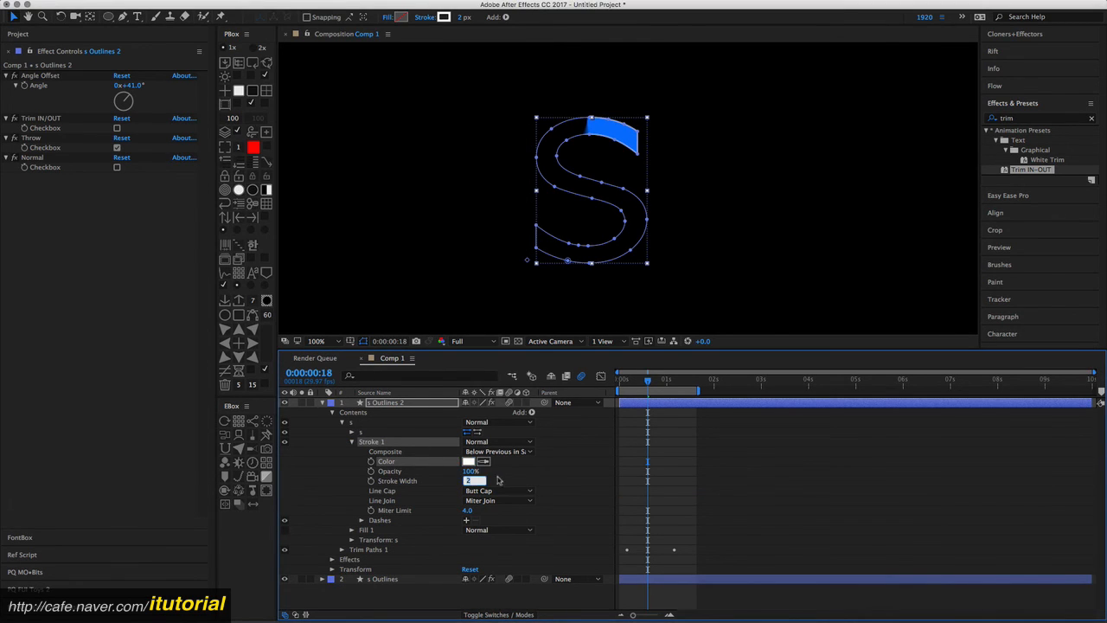
left_click(499, 480)
left_click_drag(471, 480, 474, 481)
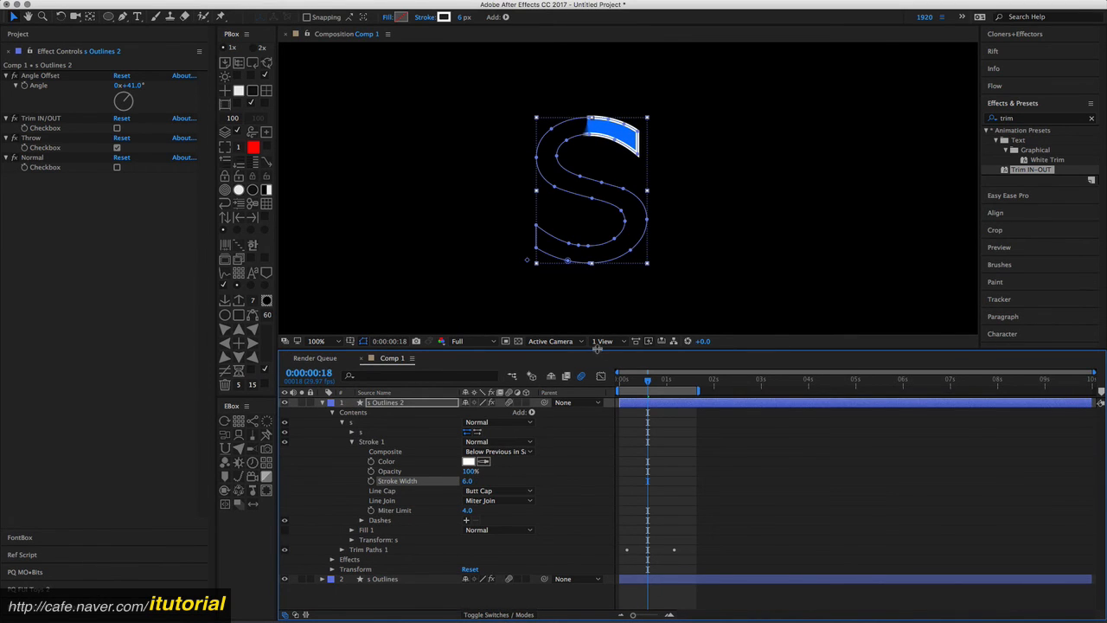
Step: Preview the animation with the white stroke from frame 0:00:00:00
left_click_drag(646, 381, 620, 380)
left_click(569, 447)
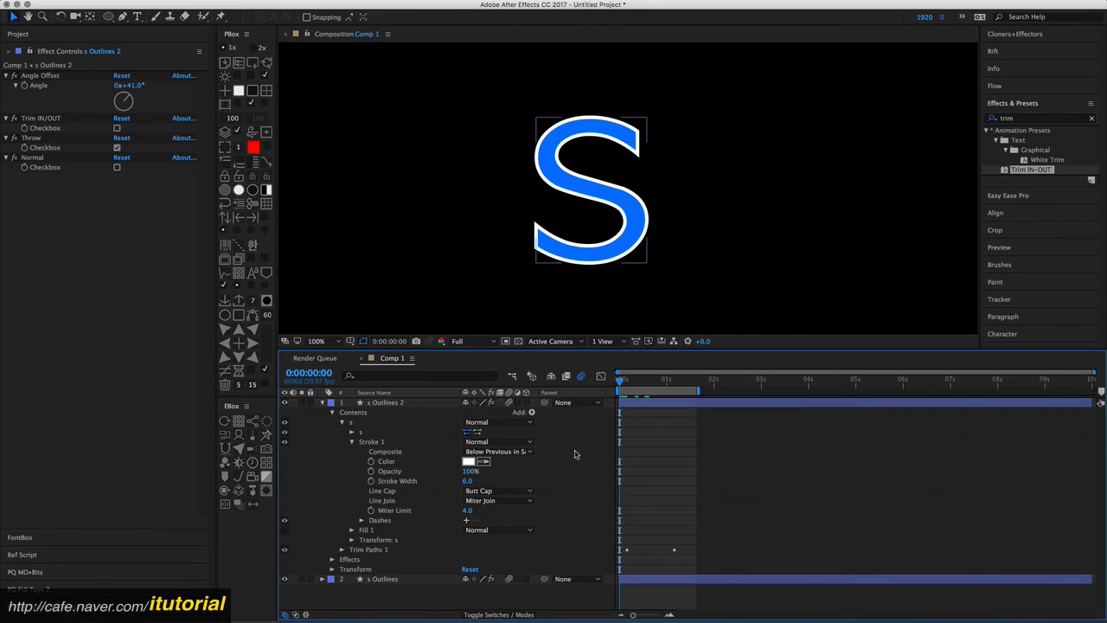
key("space")
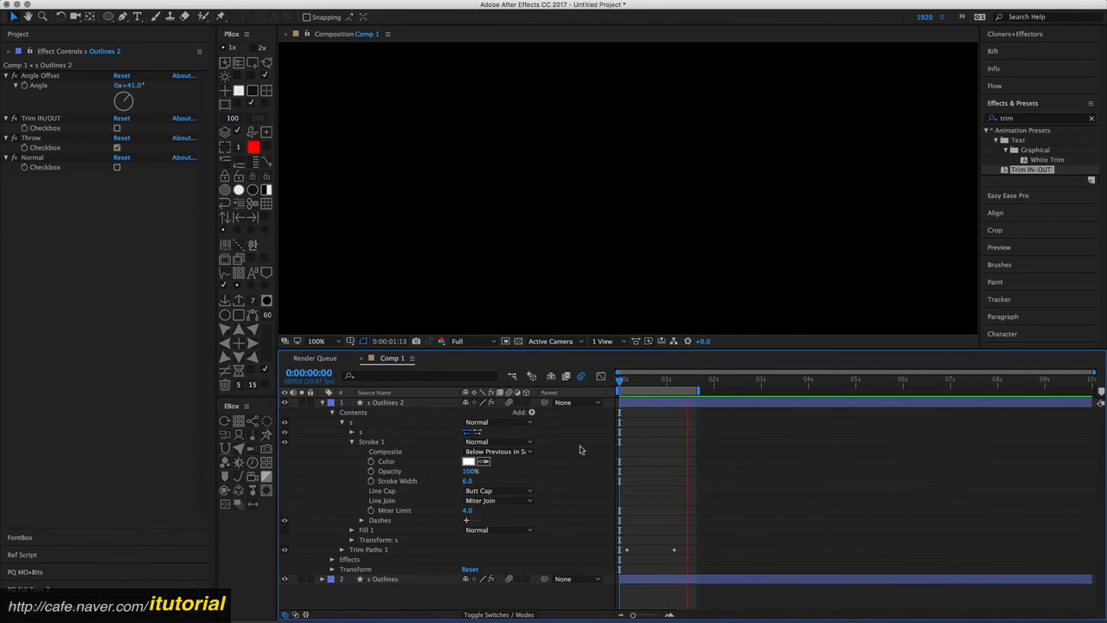
Step: Disable the Throw checkbox of s Outlines 2 and set its Angle Offset to 0° during the looping preview, and collapse the layer
left_click(402, 403)
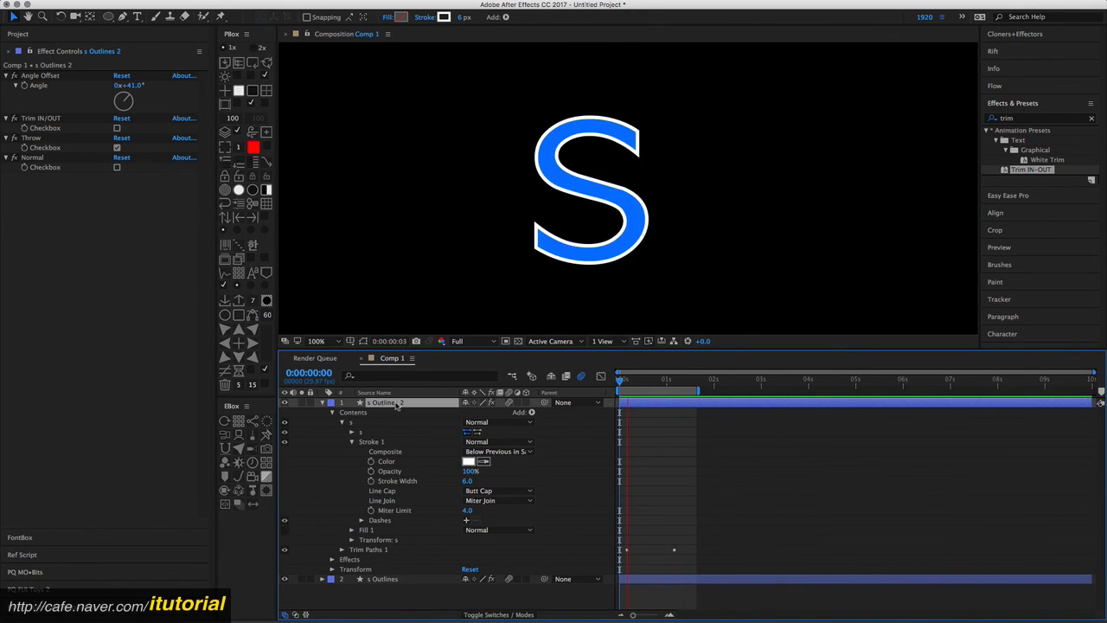
left_click(118, 148)
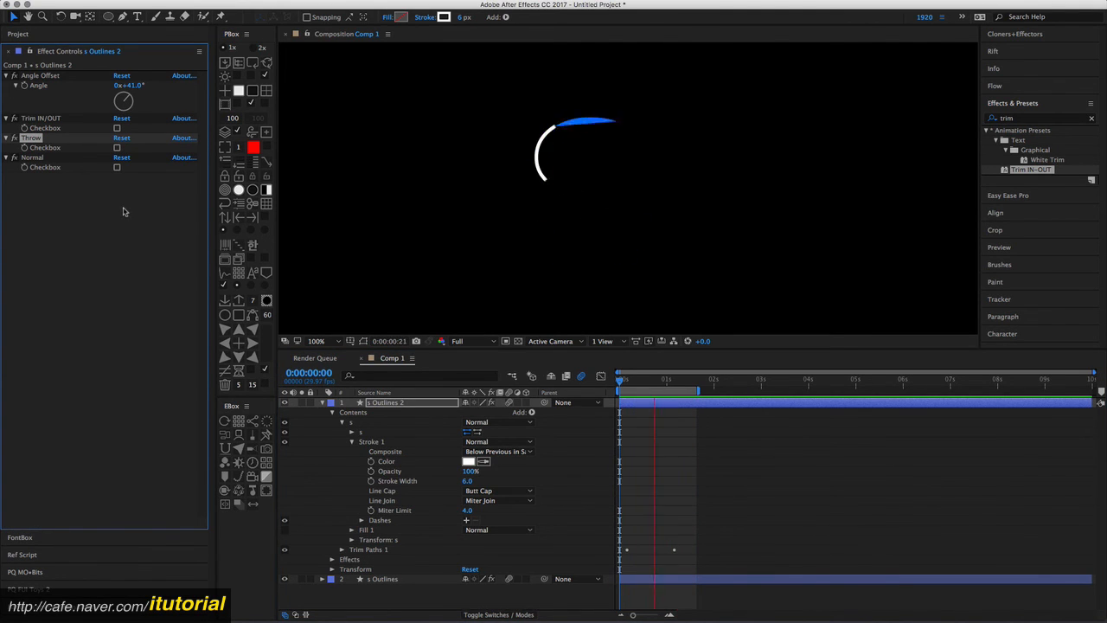
left_click(130, 85)
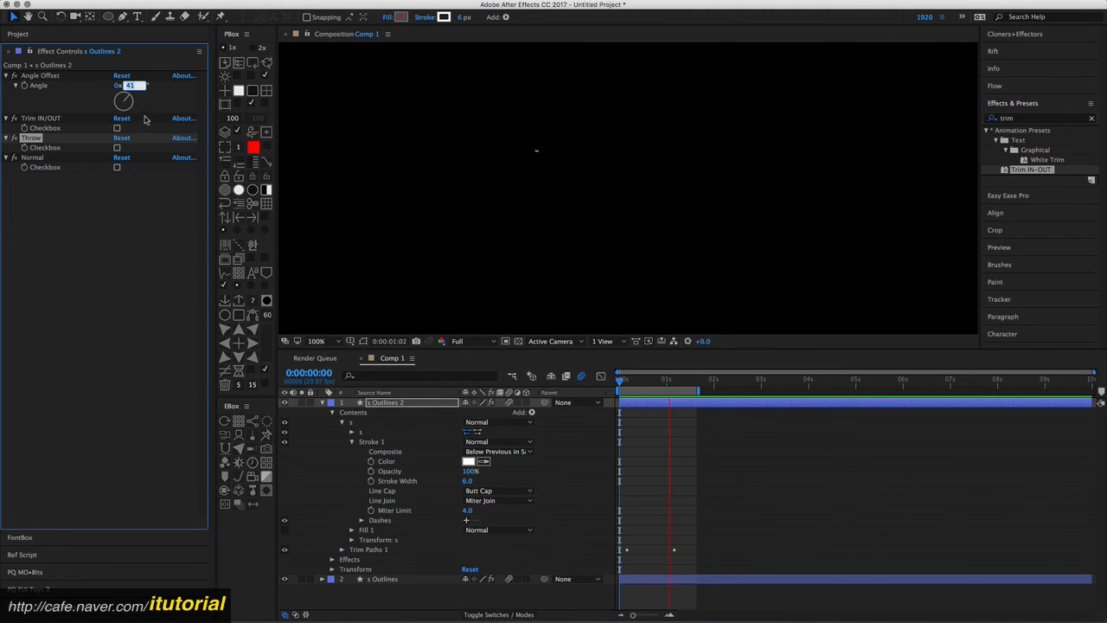
type("0")
left_click(137, 192)
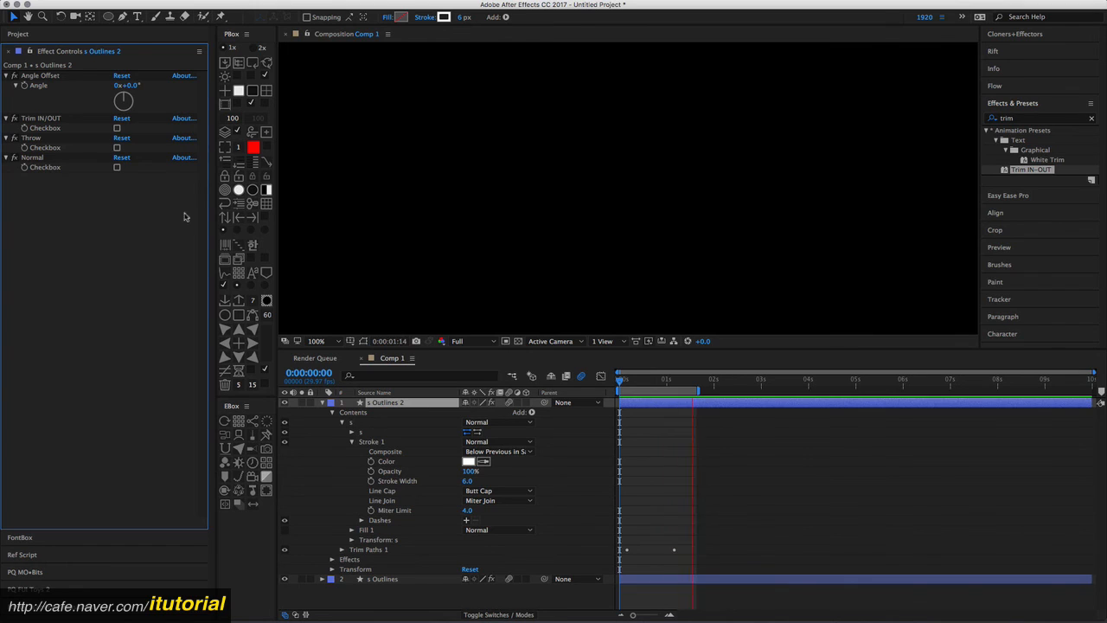
left_click(323, 402)
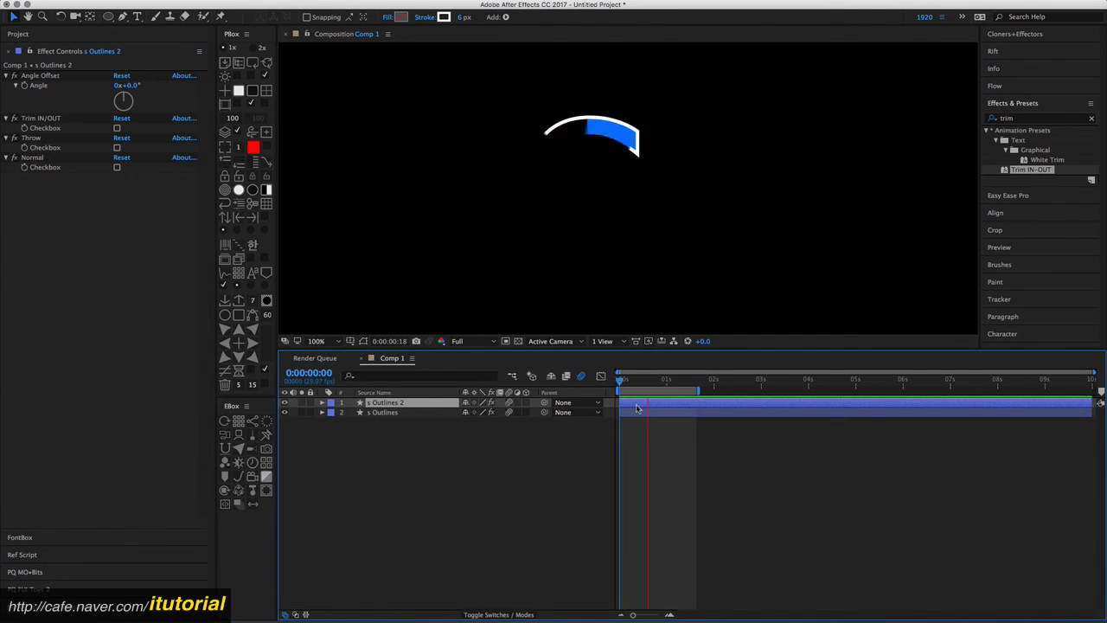
Step: Delay the s Outlines layer's start by about half a second and enable the Trim IN/OUT checkbox on s Outlines 2, watching the looping preview
left_click_drag(631, 417, 655, 416)
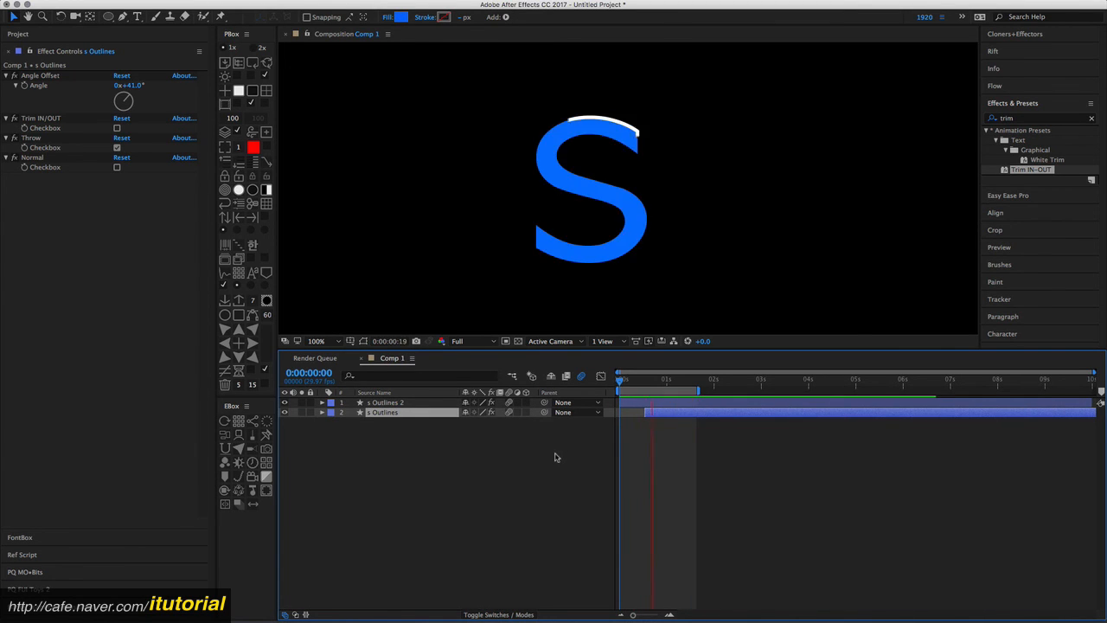
left_click(385, 403)
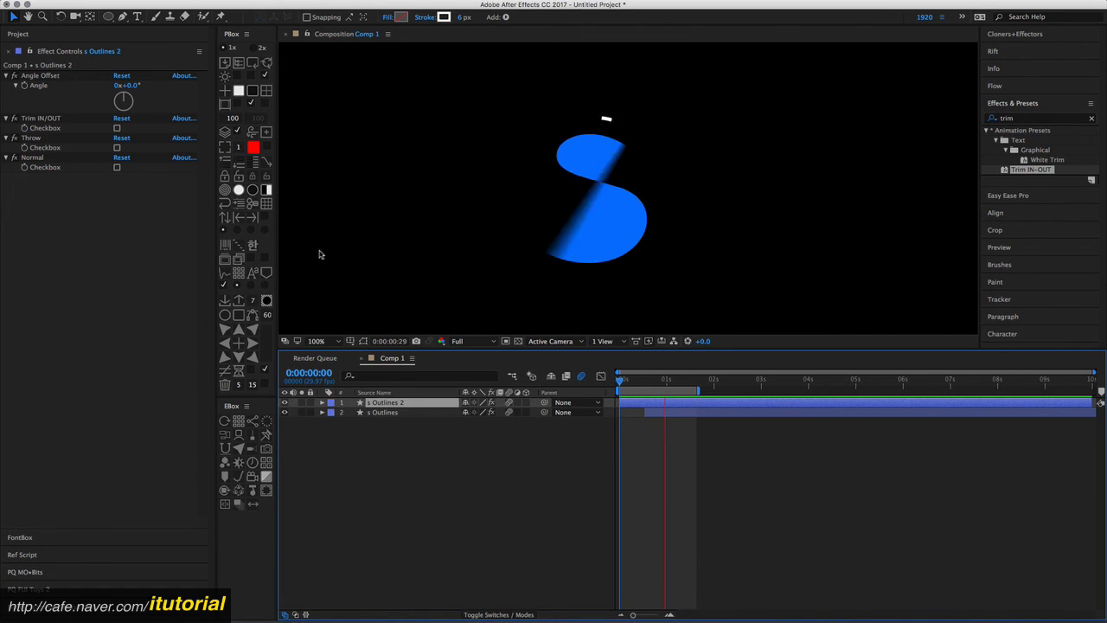
left_click(117, 128)
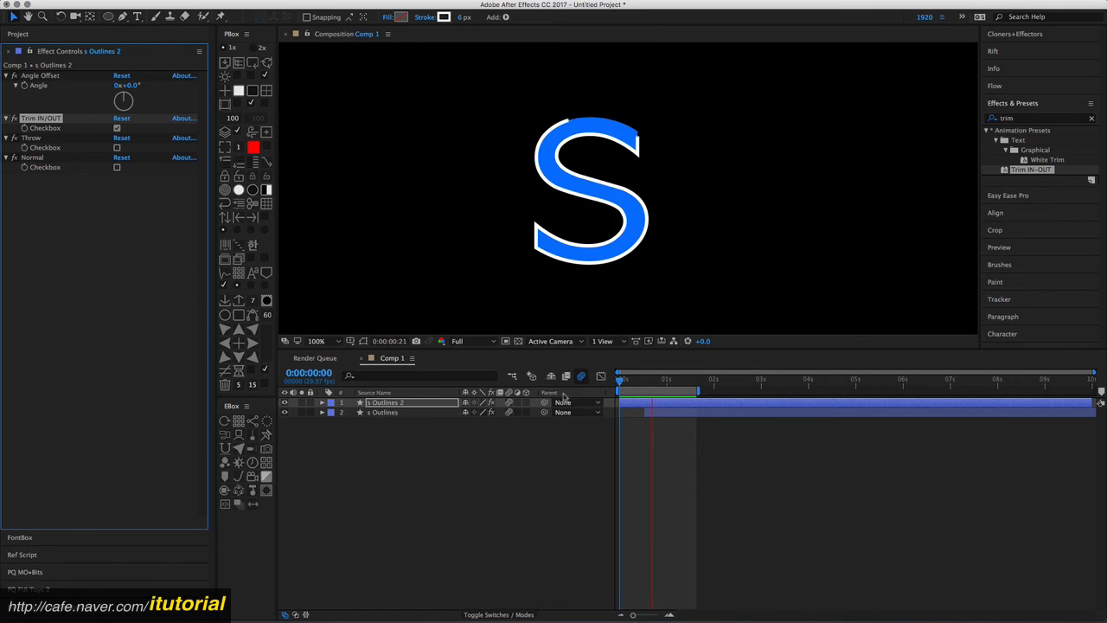
left_click(507, 443)
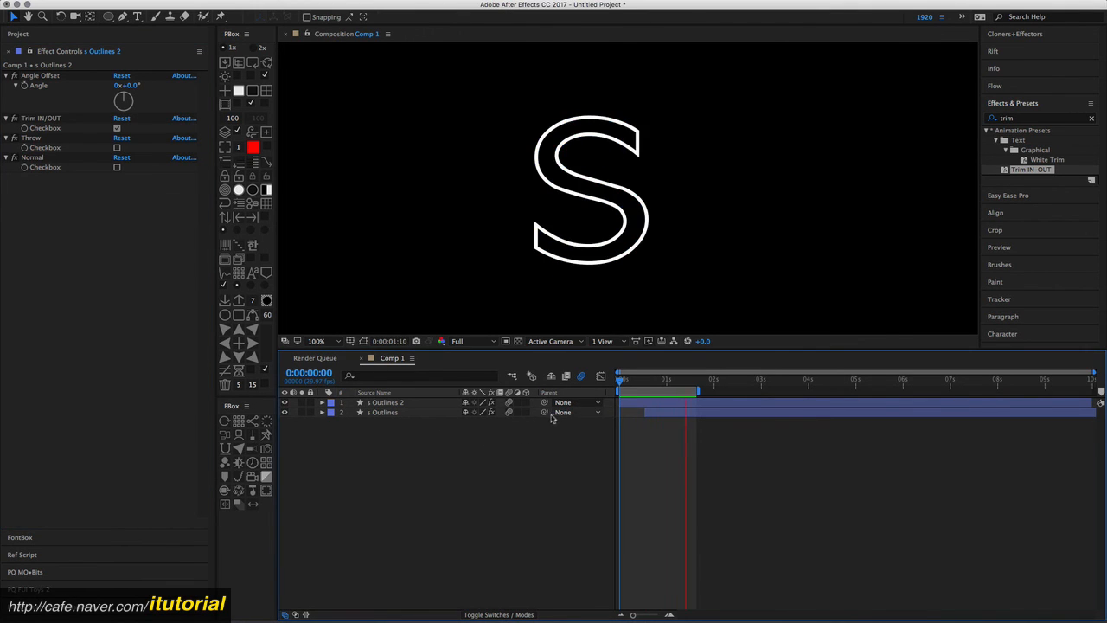
key("space")
Step: At frame 0:00:00:14, examine the expressions on the s Outlines layer's Start, End and Offset, with the Offset expression fully expanded, and collapse the layer
left_click(642, 386)
left_click(404, 403)
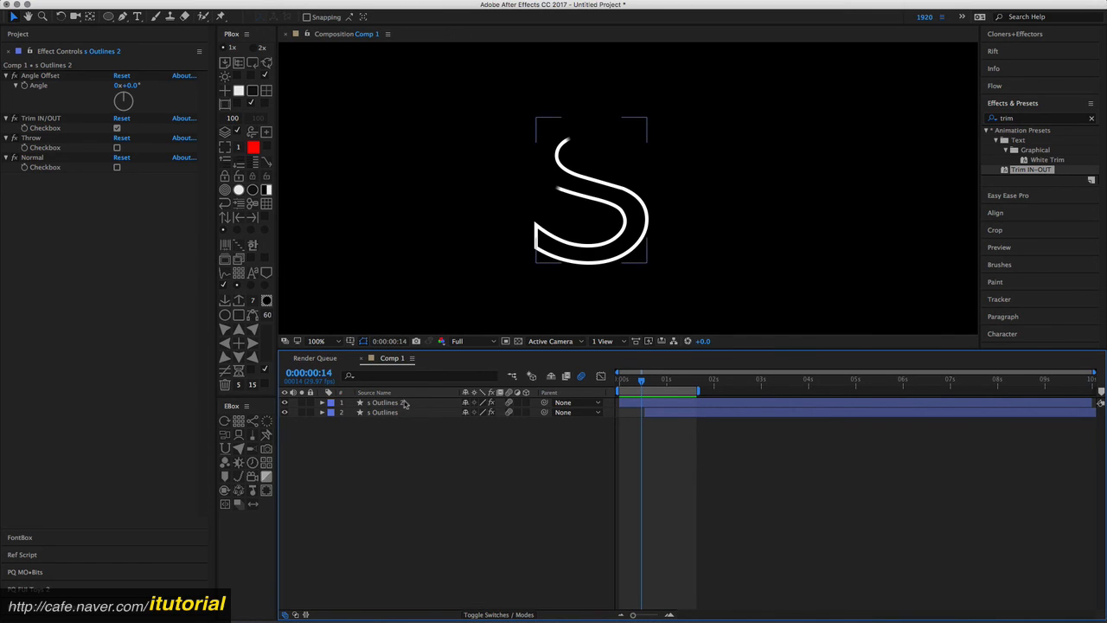
left_click(364, 426)
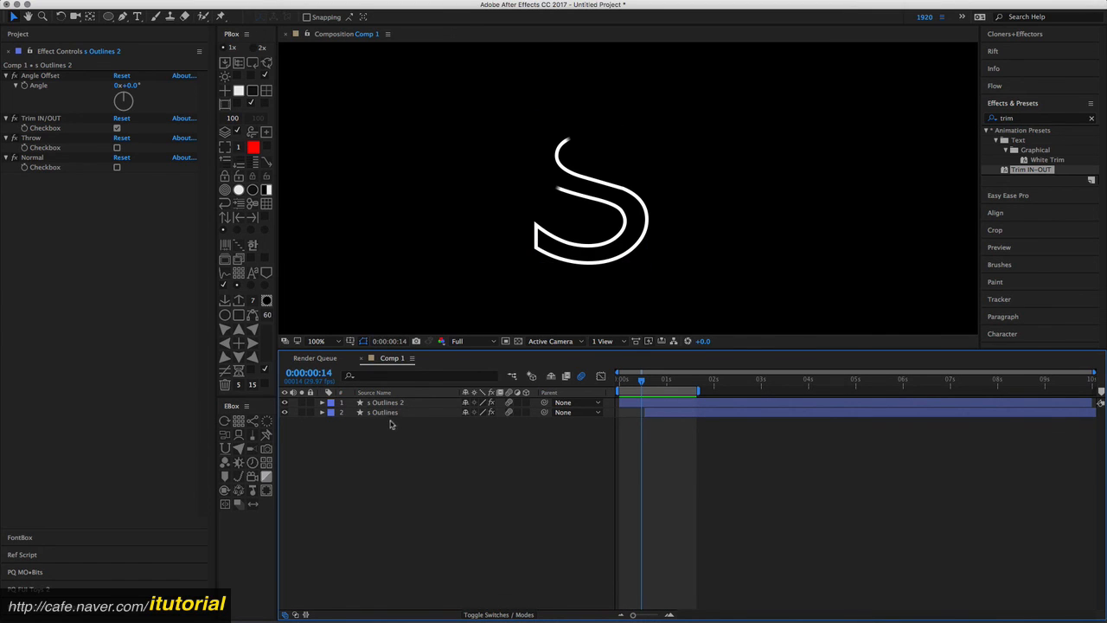
left_click(389, 414)
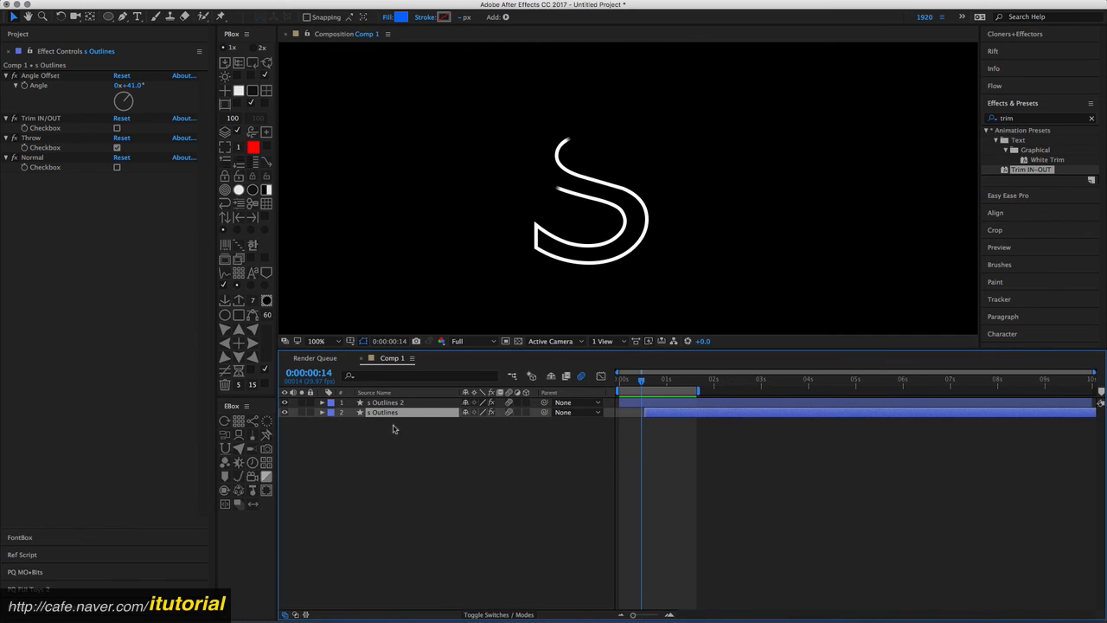
key("e")
key("e")
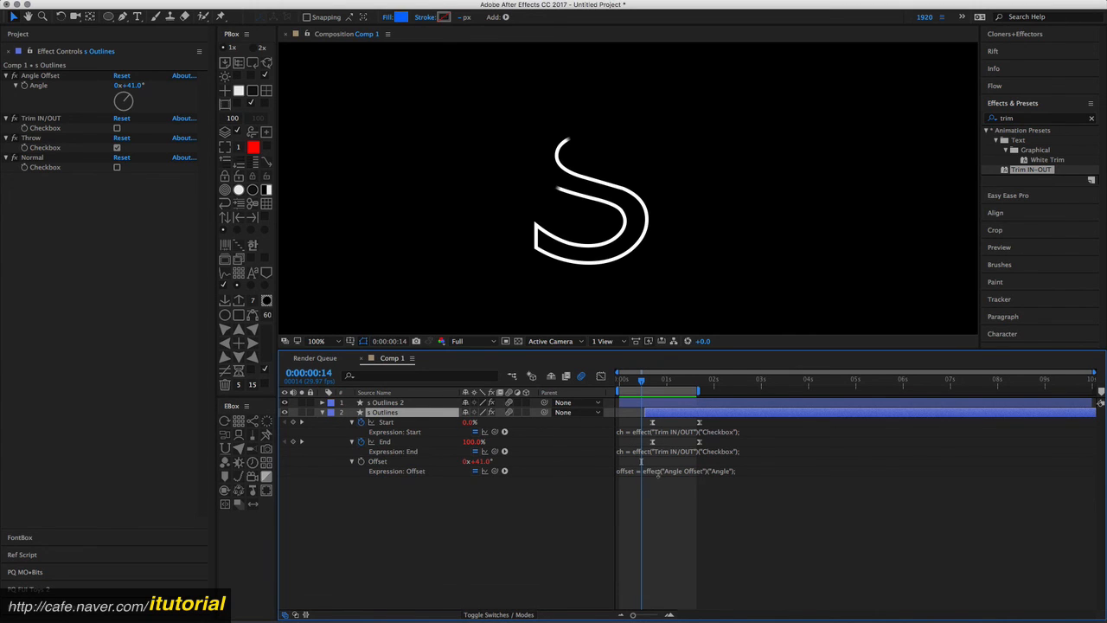
left_click_drag(657, 476, 648, 561)
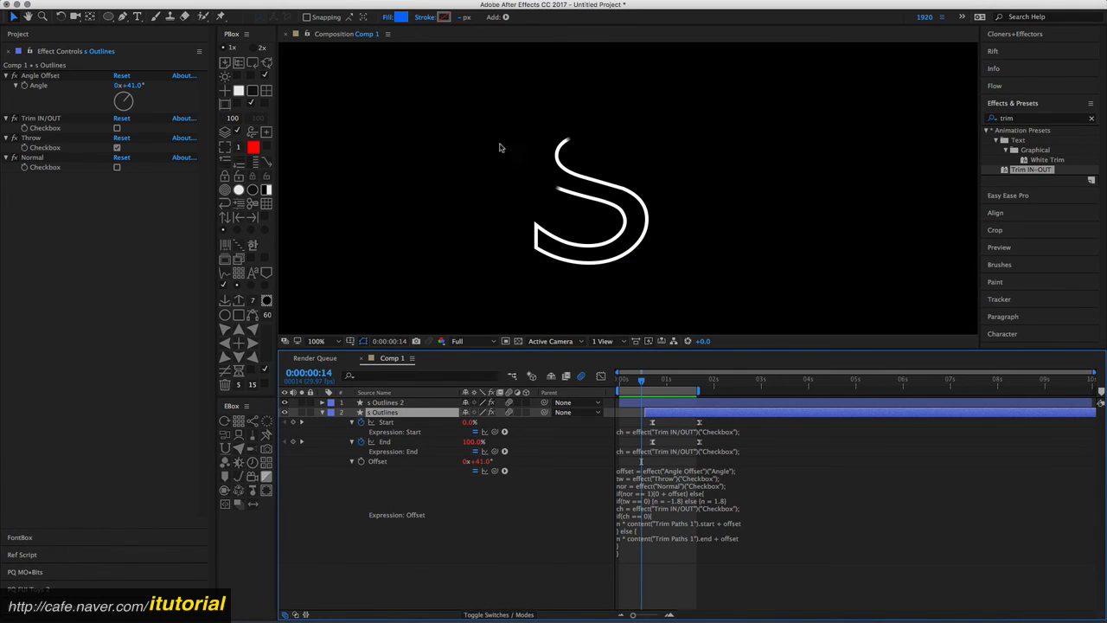
left_click(322, 413)
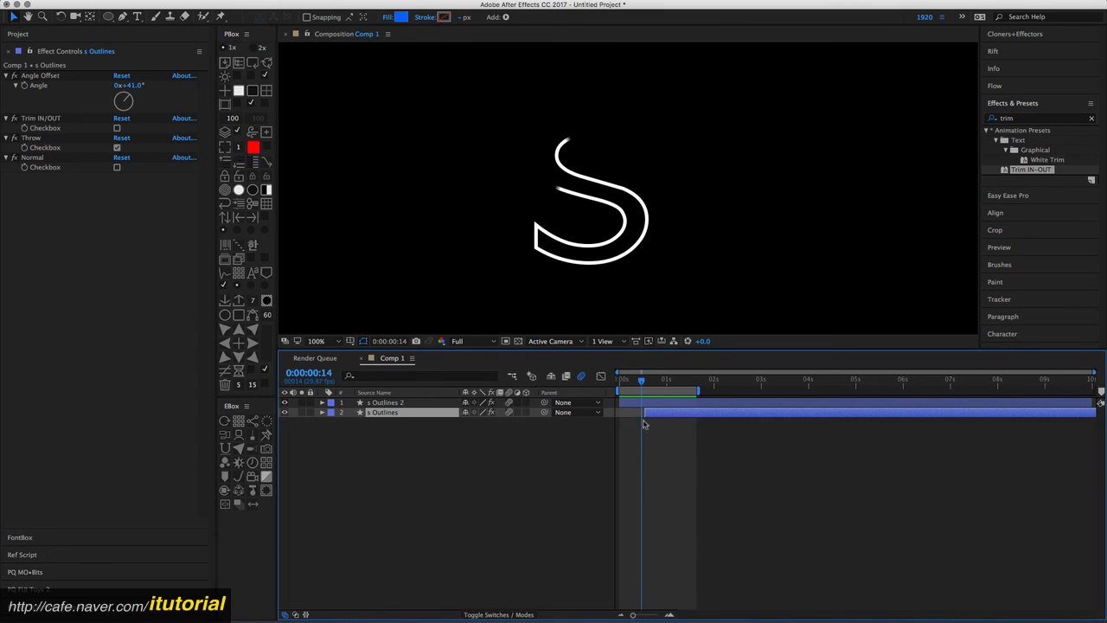
left_click(435, 444)
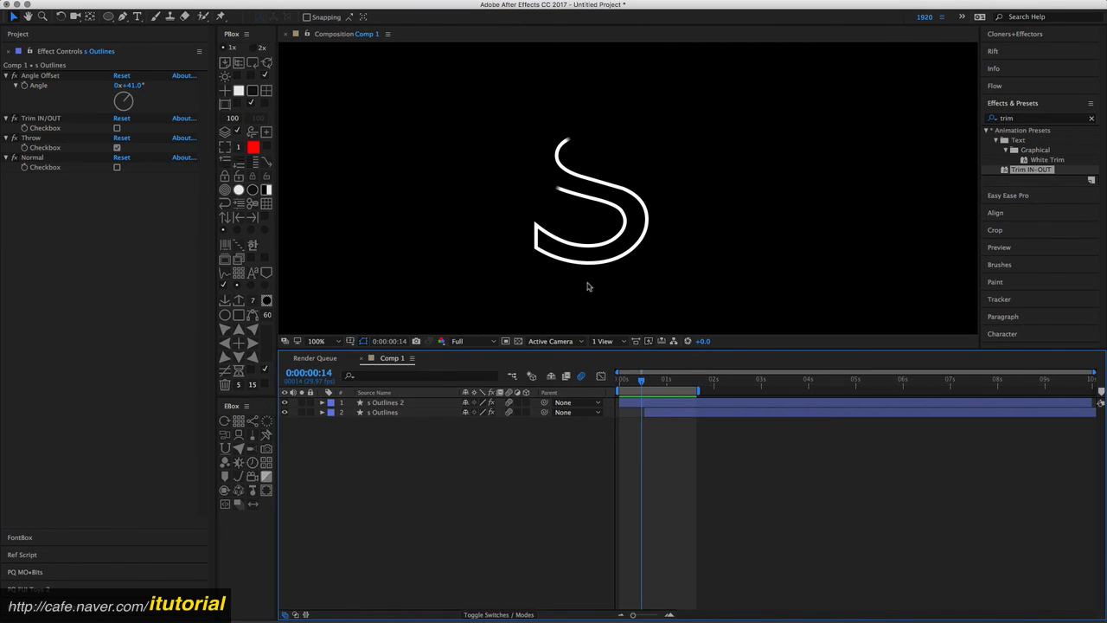